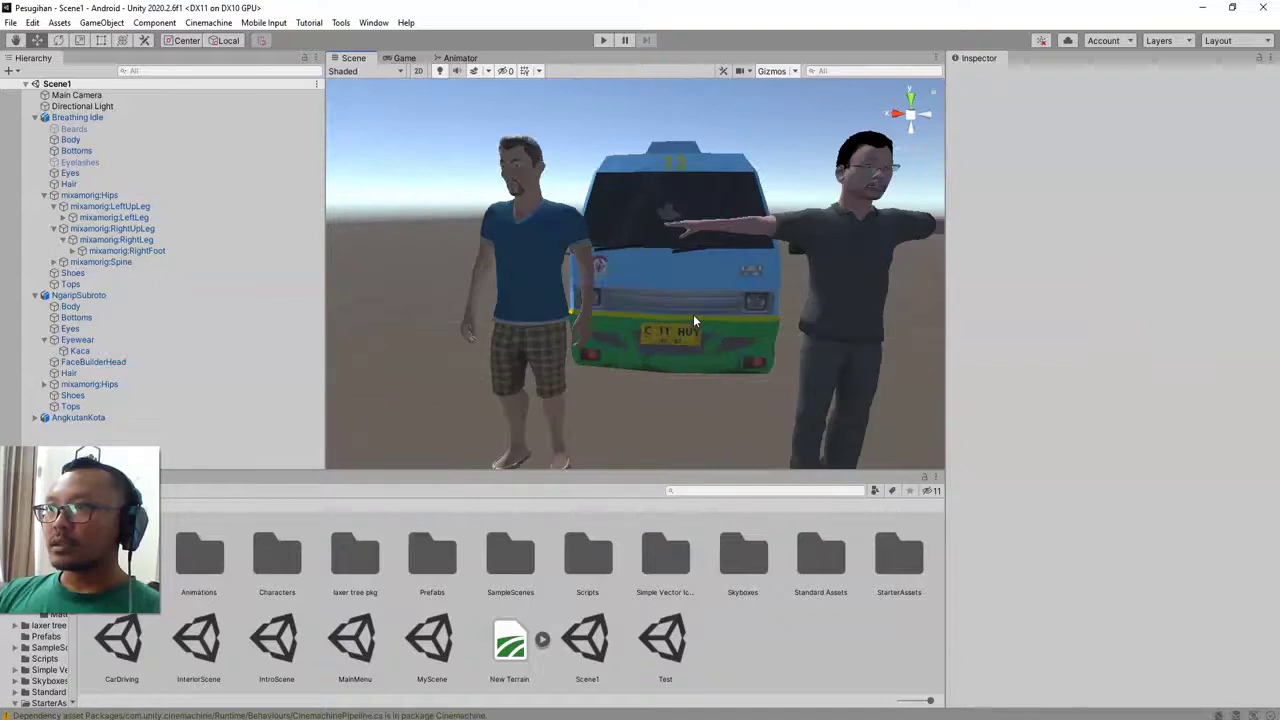
Rotate the mixamorig:Hips bone of the Breathing Idle character to about -56° on Y
{"action": "left_click_drag", "start_coordinate": [732, 317], "coordinate": [610, 352], "text": "alt"}
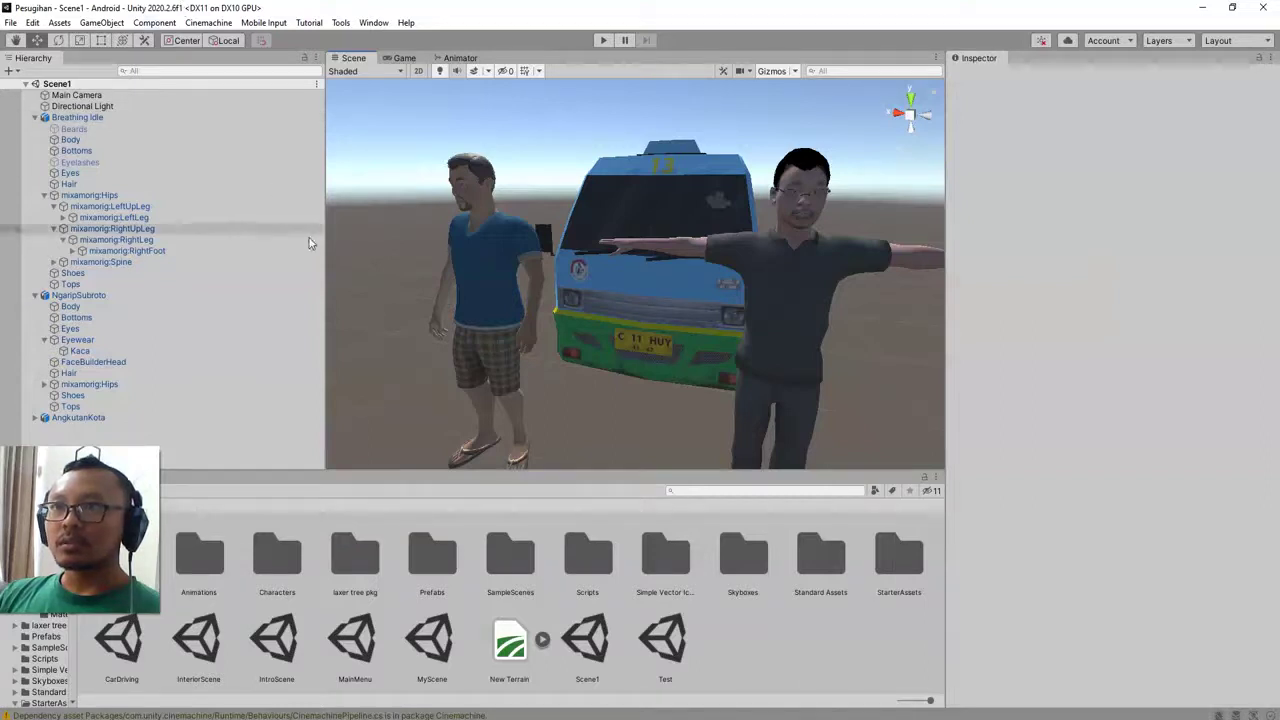
{"action": "left_click", "coordinate": [90, 195]}
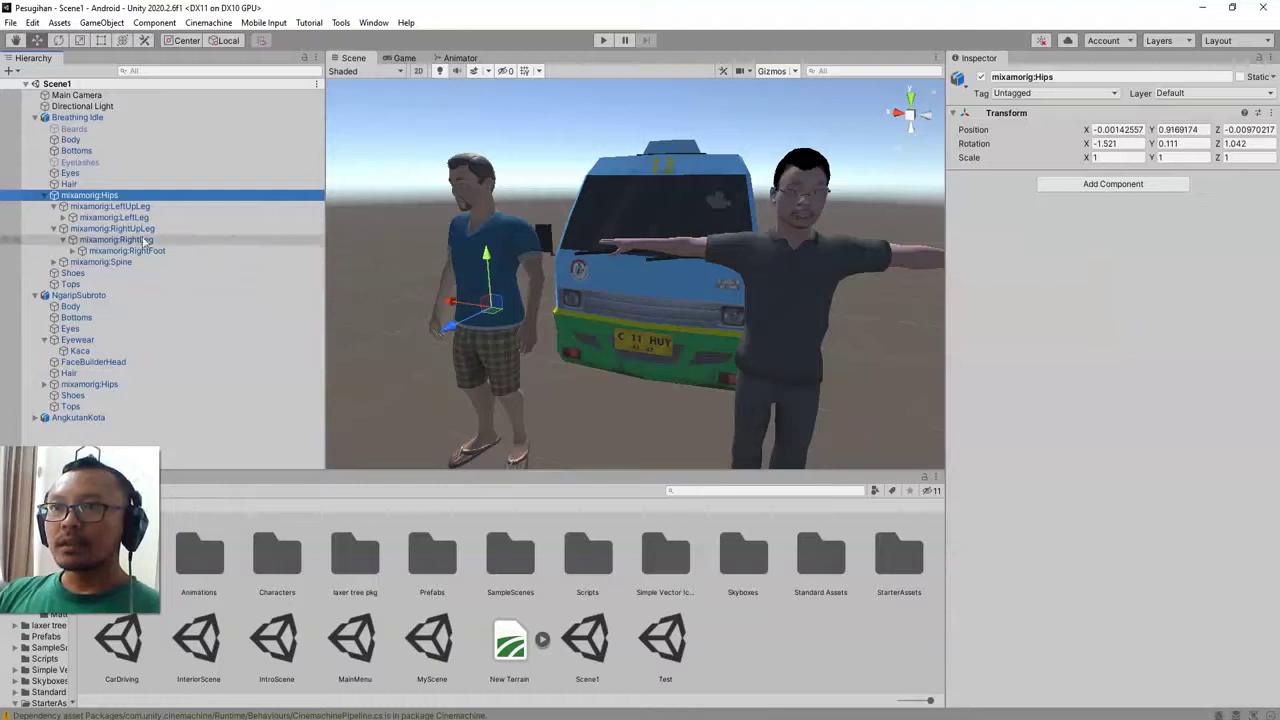
{"action": "left_click", "coordinate": [58, 40]}
{"action": "left_click_drag", "start_coordinate": [504, 337], "coordinate": [596, 337]}
{"action": "key", "text": "alt"}
{"action": "left_click_drag", "start_coordinate": [689, 322], "coordinate": [699, 297], "text": "alt"}
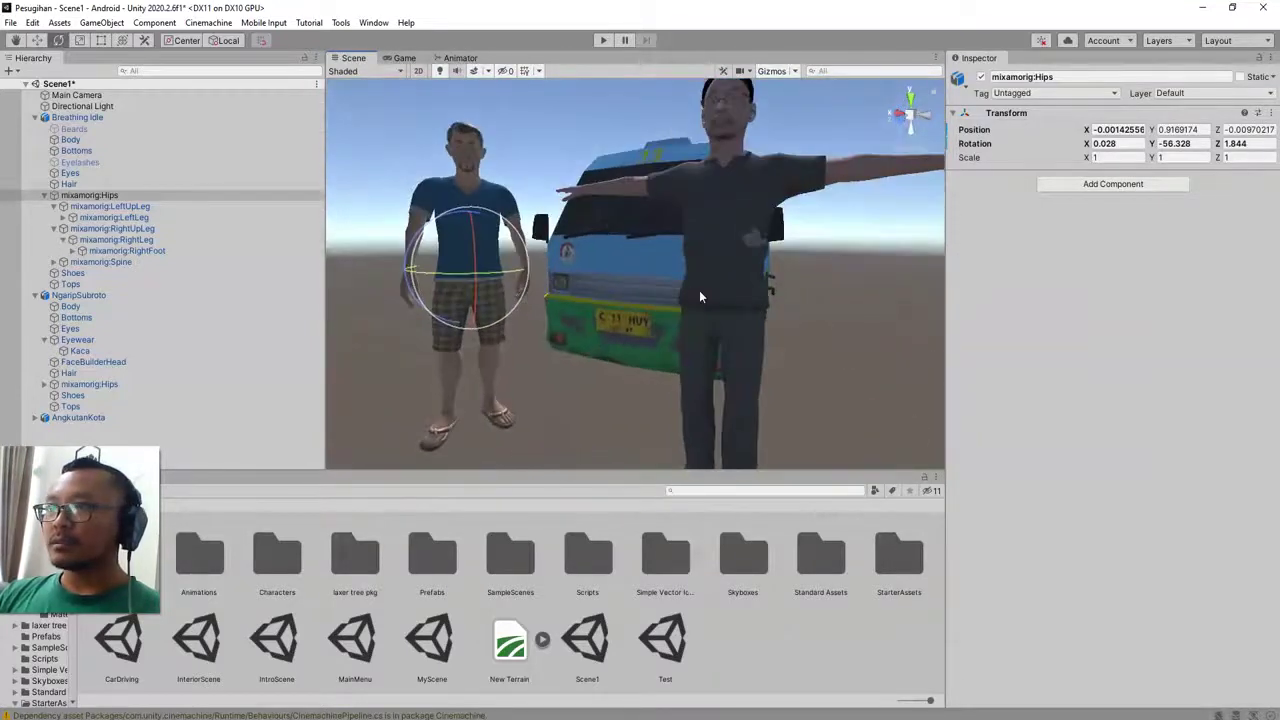
Rotate the NgaripSubroto character to about 67.6° on Y and move it to about X -0.91, Z -0.02
{"action": "left_click", "coordinate": [99, 297]}
{"action": "left_click_drag", "start_coordinate": [736, 341], "coordinate": [374, 234]}
{"action": "key", "text": "w"}
{"action": "left_click_drag", "start_coordinate": [670, 310], "coordinate": [625, 280]}
{"action": "left_click_drag", "start_coordinate": [557, 306], "coordinate": [545, 228], "text": "alt"}
Inspect the Breathing Idle character's hip, left leg, right leg, right foot and spine bones up close
{"action": "left_click", "coordinate": [91, 196]}
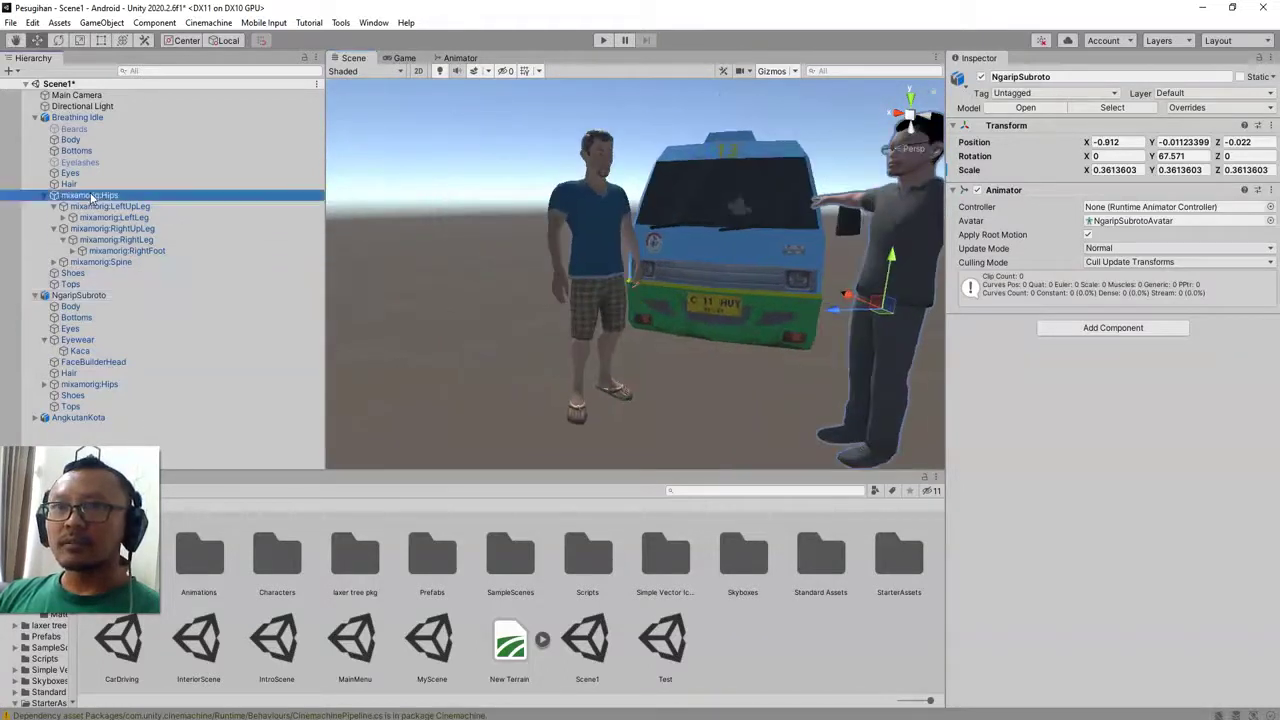
{"action": "key", "text": "f"}
{"action": "scroll", "coordinate": [620, 285], "scroll_direction": "up", "scroll_amount": 10}
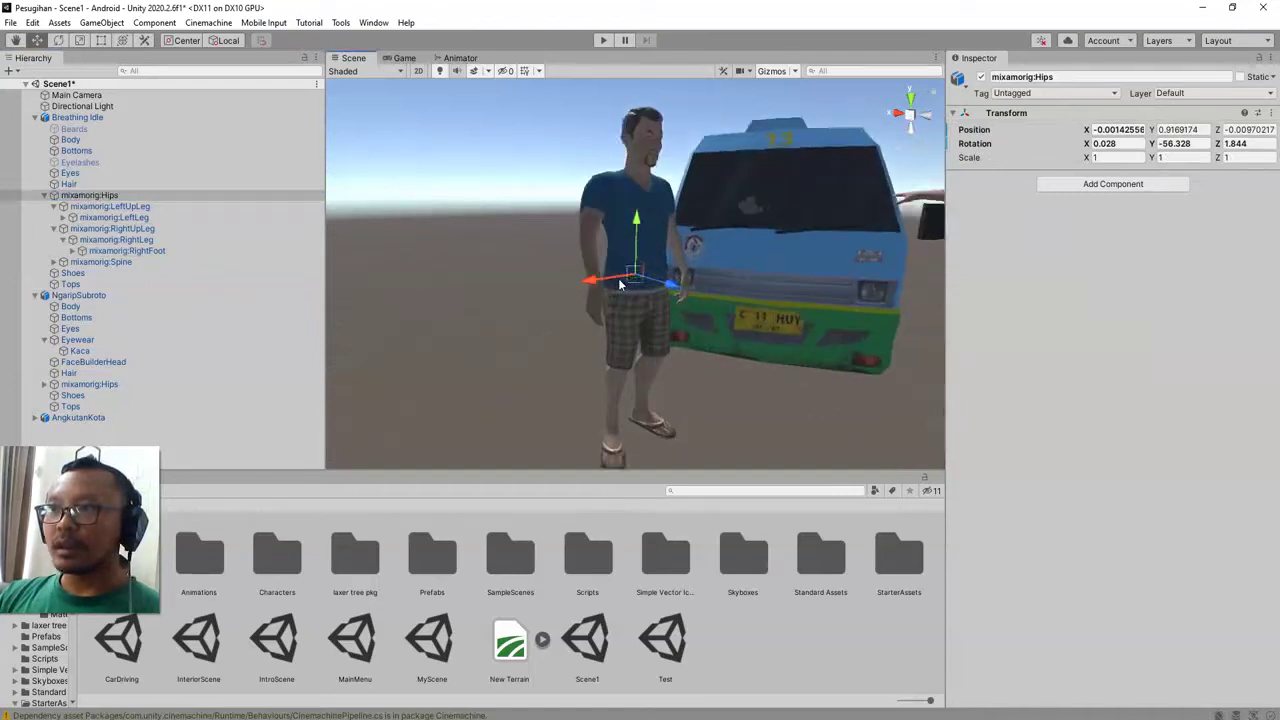
{"action": "middle_click_drag", "start_coordinate": [883, 349], "coordinate": [856, 346]}
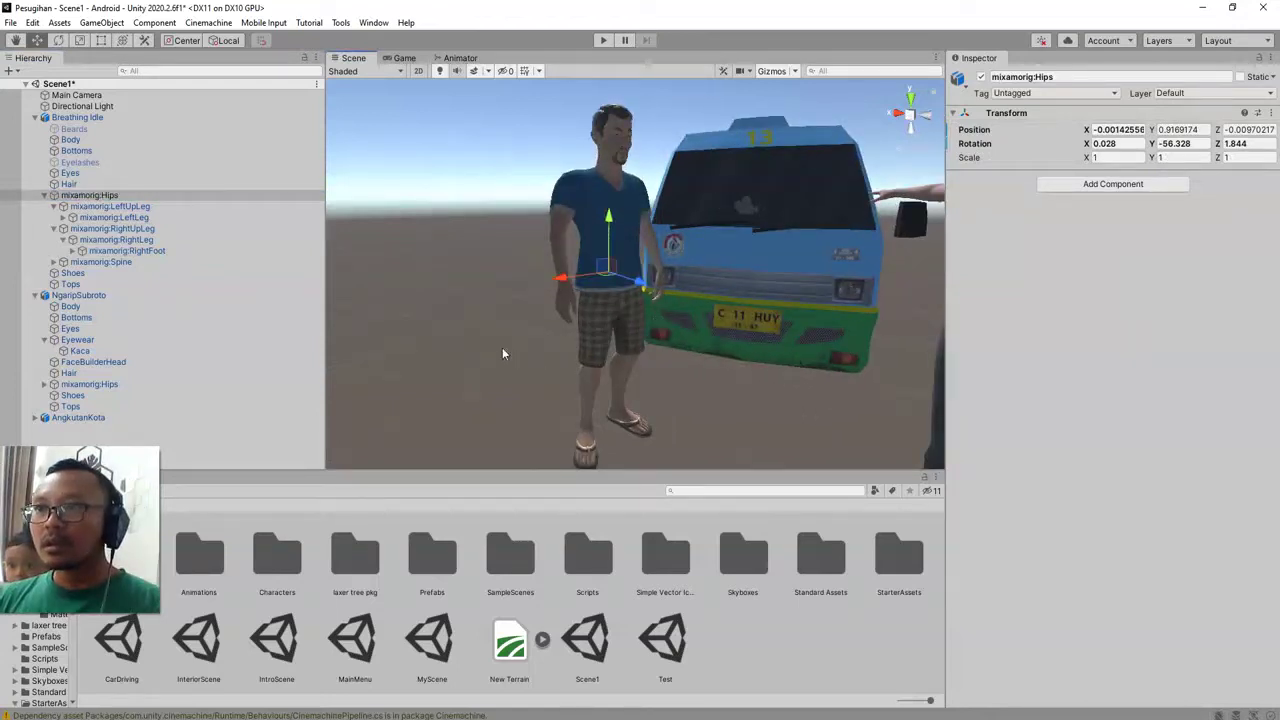
{"action": "left_click", "coordinate": [100, 218]}
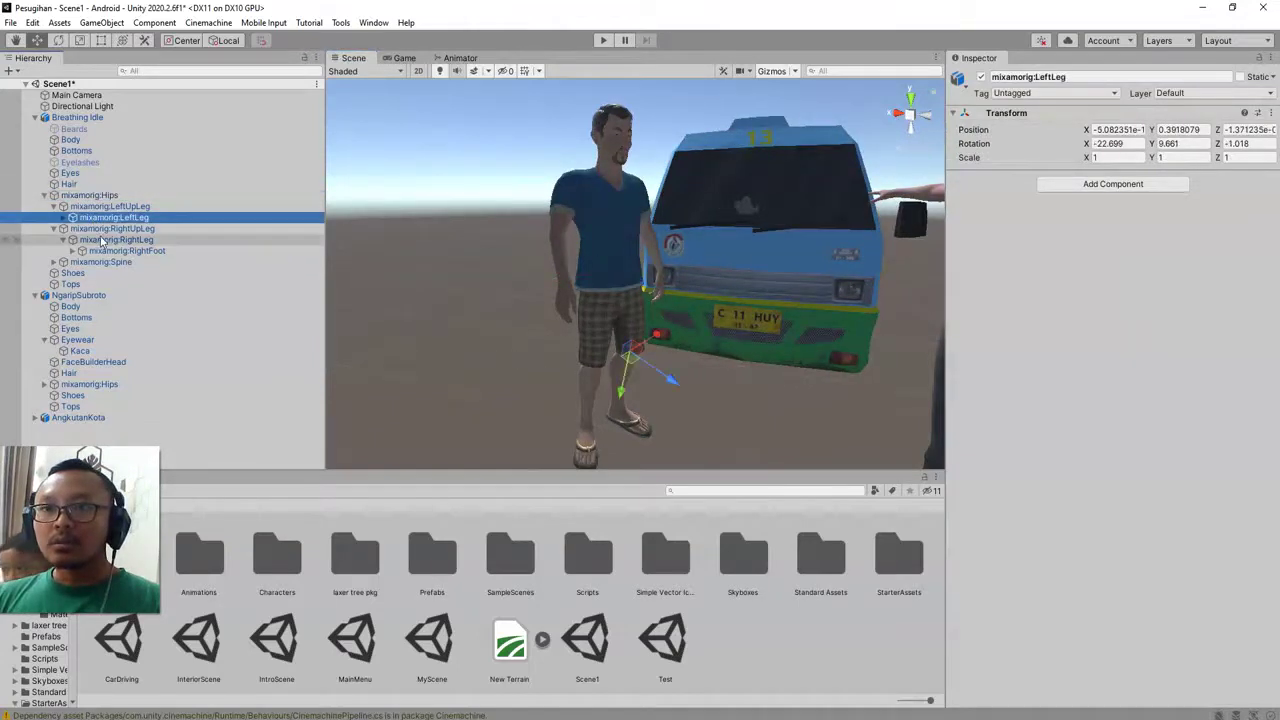
{"action": "left_click", "coordinate": [101, 240]}
{"action": "left_click", "coordinate": [112, 251]}
{"action": "left_click", "coordinate": [110, 262]}
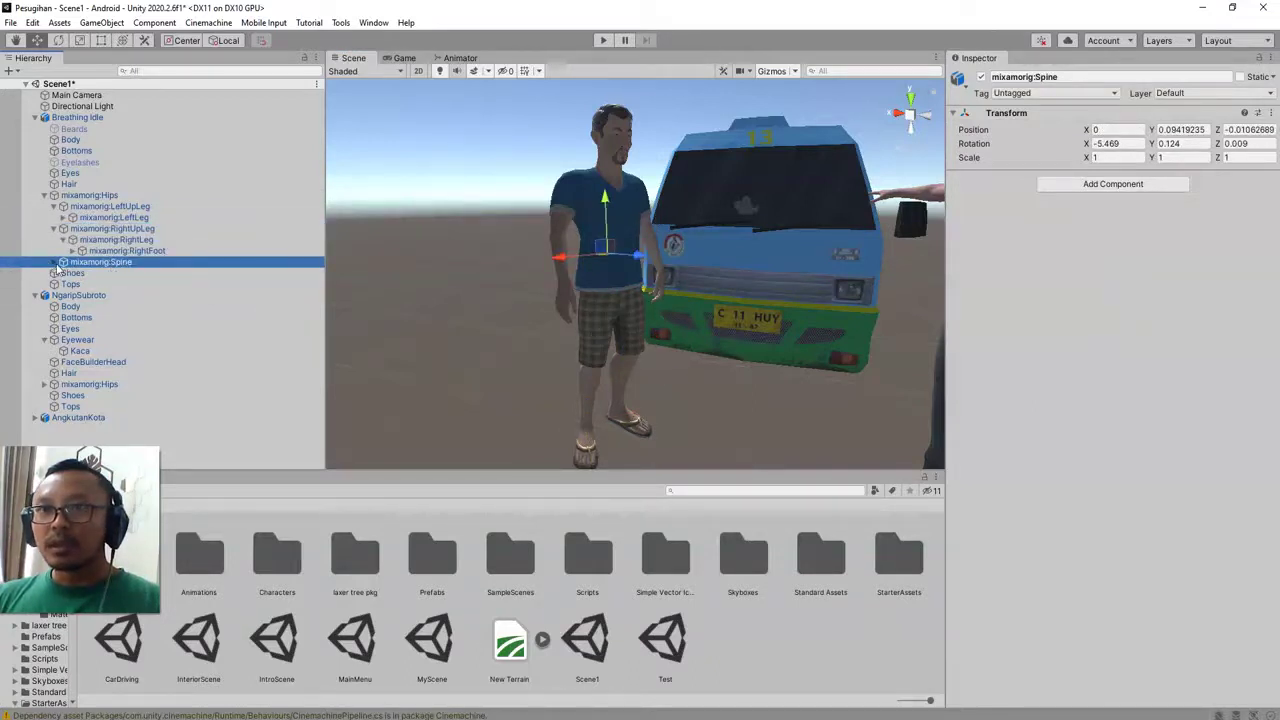
Expand the Breathing Idle spine chain through Spine1 and Spine2 and select the mixamorig:LeftShoulder bone
{"action": "left_click", "coordinate": [56, 263]}
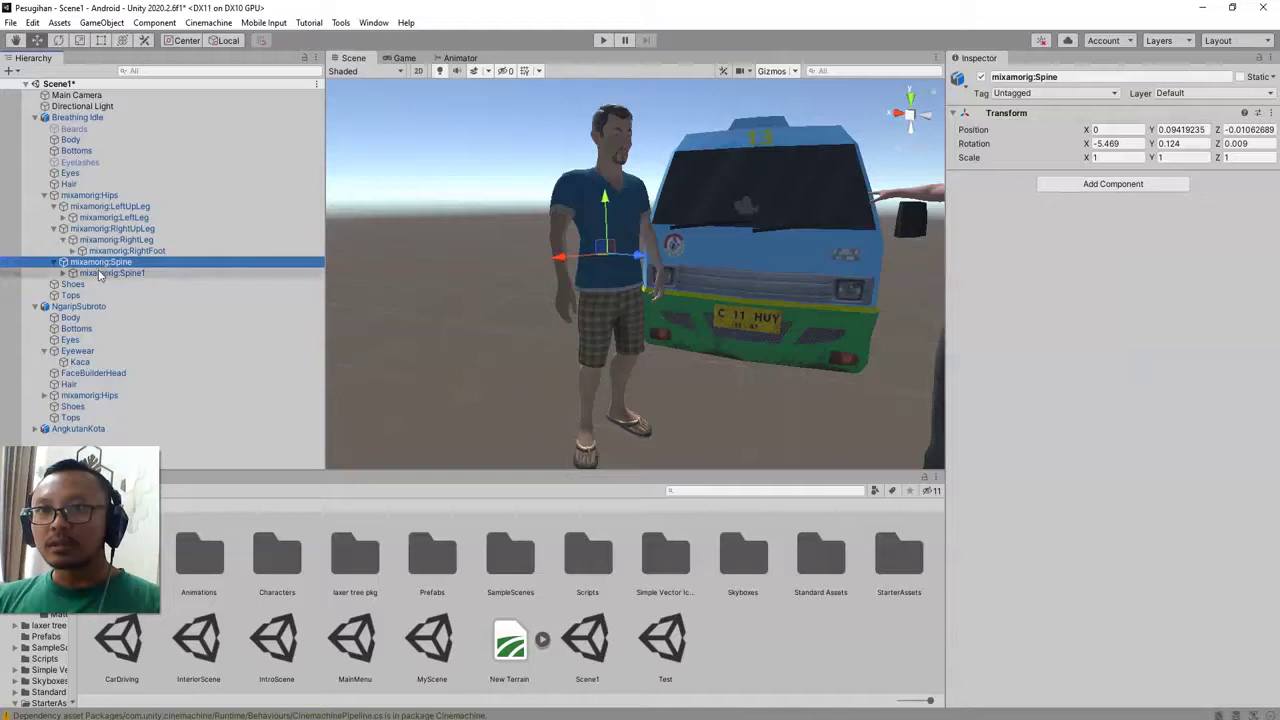
{"action": "left_click", "coordinate": [63, 273]}
{"action": "left_click", "coordinate": [100, 285]}
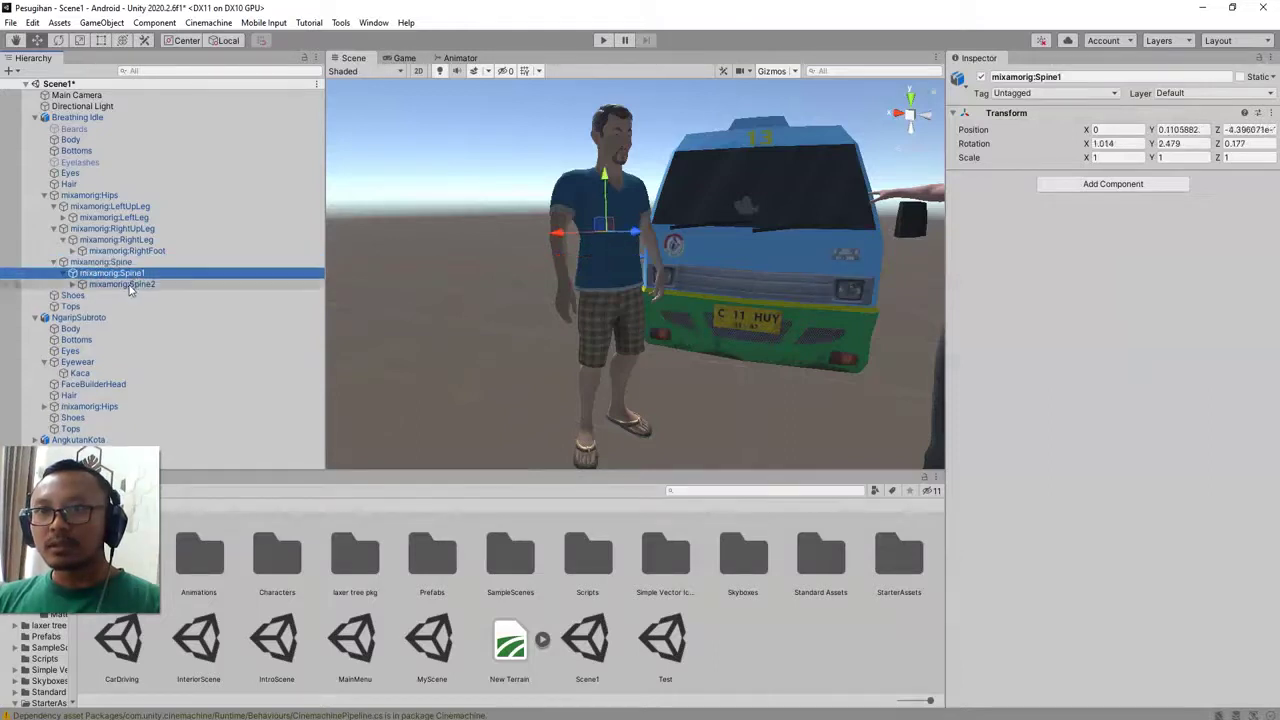
{"action": "left_click", "coordinate": [73, 285]}
{"action": "left_click", "coordinate": [140, 295]}
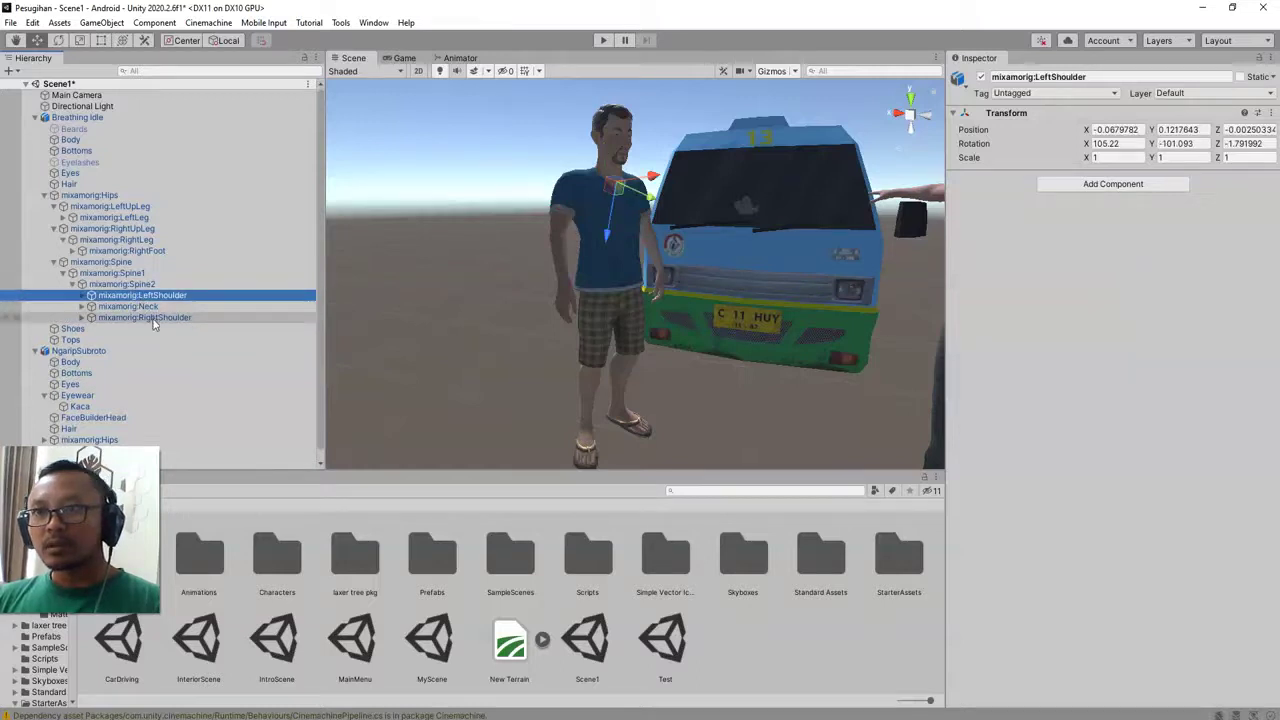
{"action": "left_click", "coordinate": [153, 318]}
{"action": "left_click", "coordinate": [140, 295]}
Raise the mixamorig:LeftArm bone forward by rotating it to about X 43, Y 15, Z -31
{"action": "scroll", "coordinate": [688, 287], "scroll_direction": "up", "scroll_amount": 5}
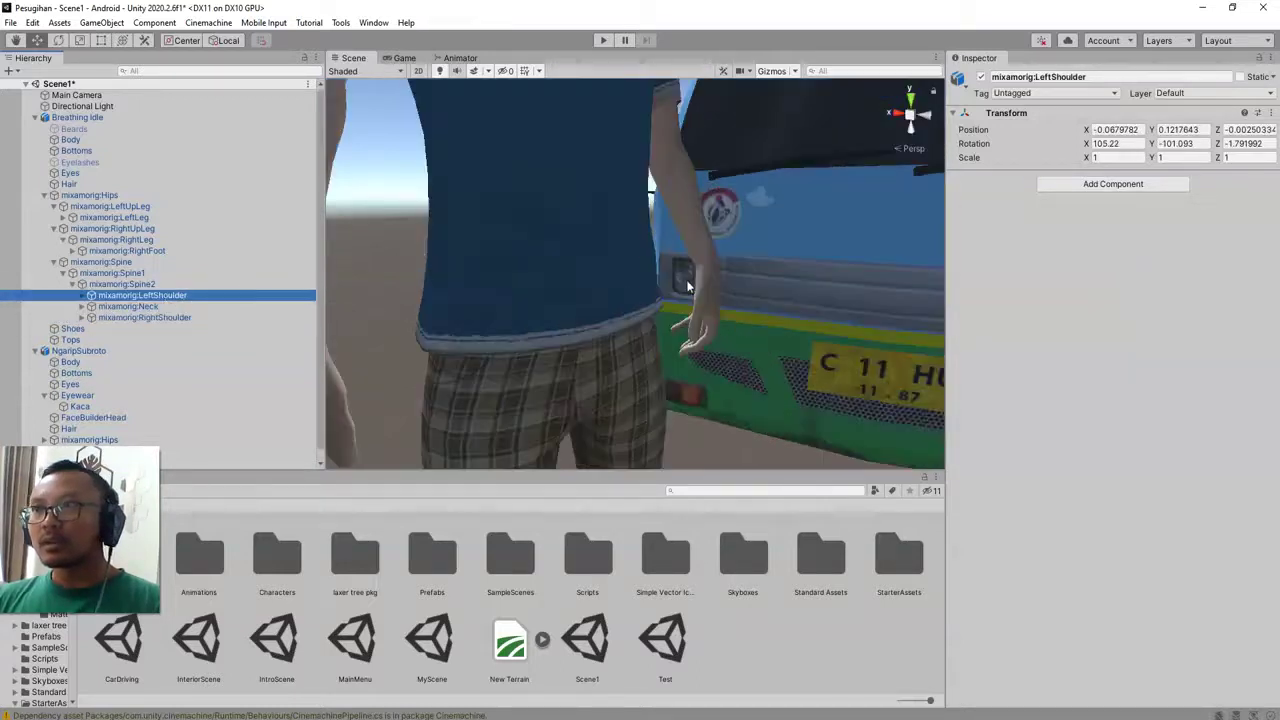
{"action": "scroll", "coordinate": [688, 287], "scroll_direction": "down", "scroll_amount": 4}
{"action": "left_click_drag", "start_coordinate": [685, 285], "coordinate": [481, 344], "text": "alt"}
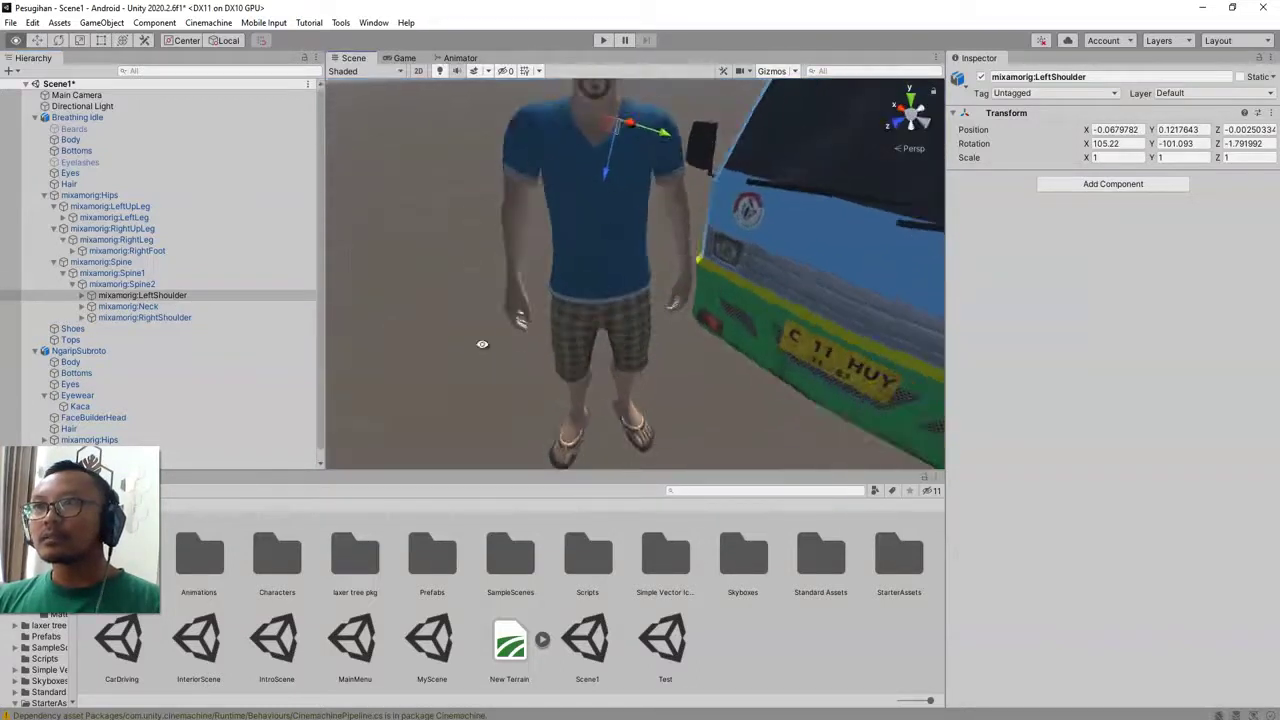
{"action": "left_click", "coordinate": [86, 296]}
{"action": "left_click", "coordinate": [128, 307]}
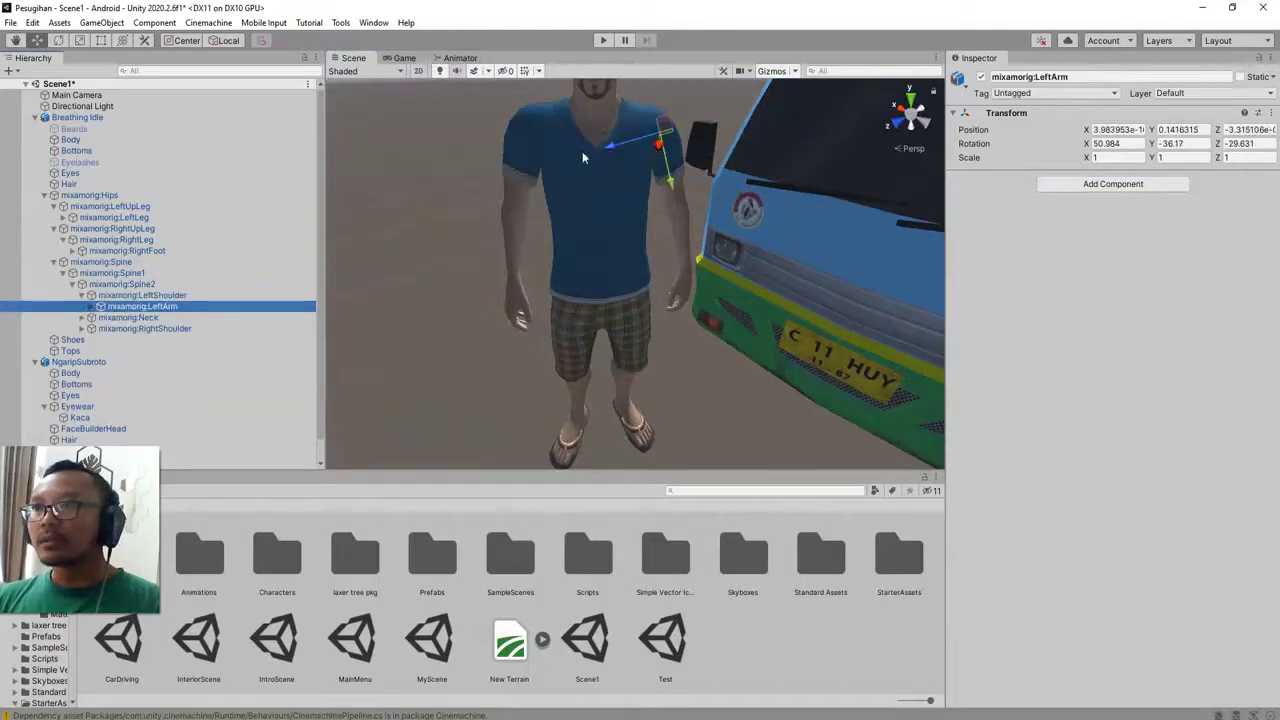
{"action": "left_click", "coordinate": [58, 40]}
{"action": "left_click_drag", "start_coordinate": [700, 128], "coordinate": [655, 62]}
{"action": "left_click_drag", "start_coordinate": [652, 180], "coordinate": [795, 226]}
Bend the mixamorig:LeftForeArm bone upward by rotating it to about X -28, Y 7, Z -91
{"action": "left_click", "coordinate": [88, 309]}
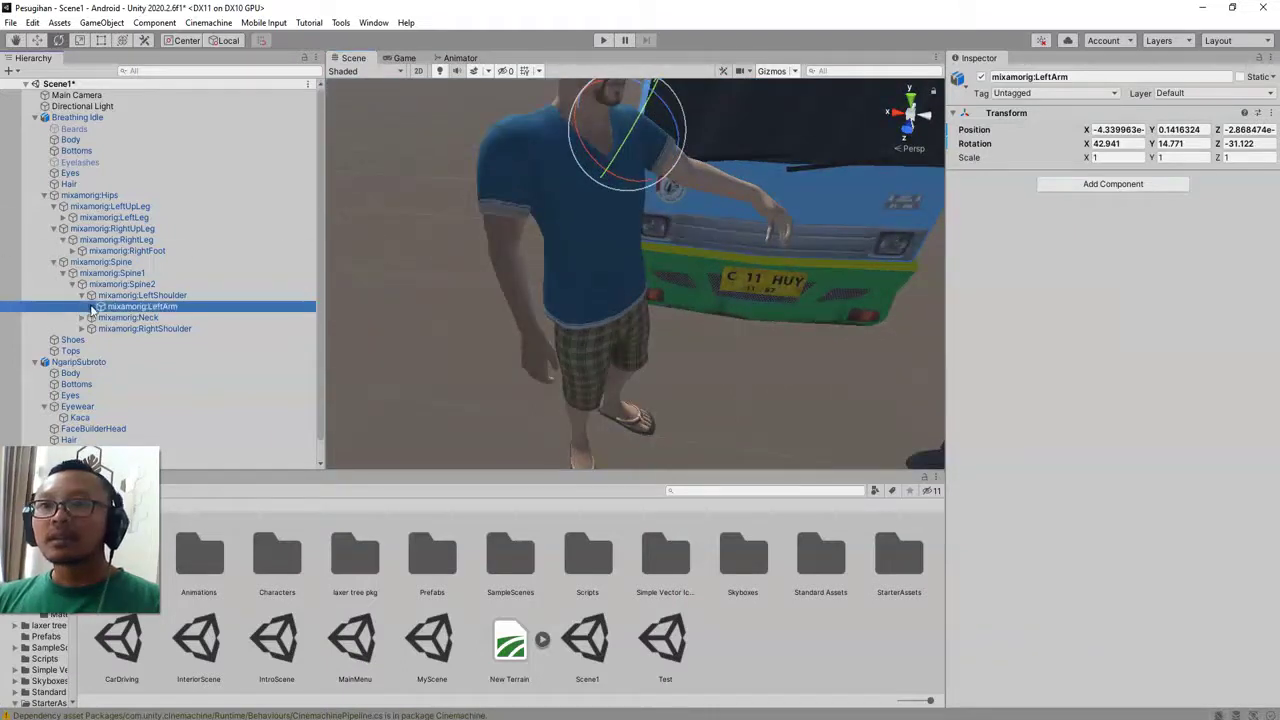
{"action": "left_click", "coordinate": [91, 307]}
{"action": "left_click", "coordinate": [158, 321]}
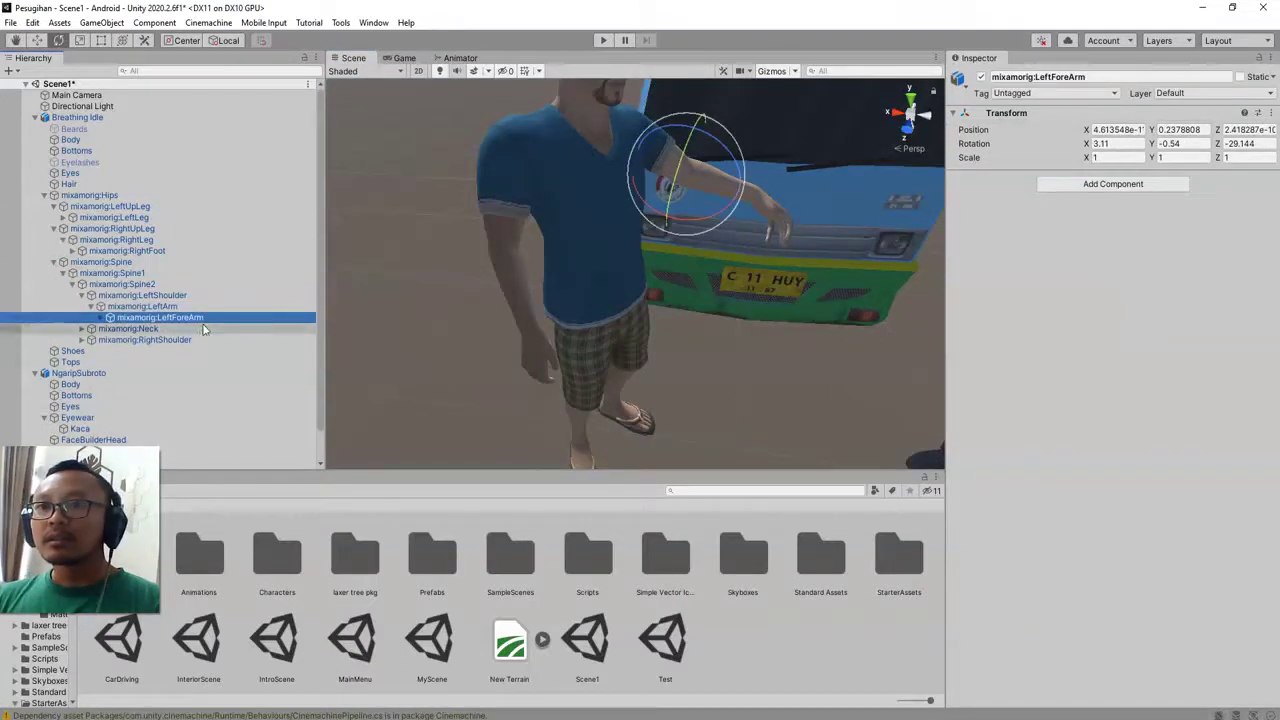
{"action": "left_click_drag", "start_coordinate": [727, 150], "coordinate": [641, 222]}
{"action": "left_click_drag", "start_coordinate": [757, 170], "coordinate": [758, 200]}
Refine the mixamorig:LeftForeArm bone's rotation in local orientation to about X -39, Y 40, Z -110
{"action": "left_click_drag", "start_coordinate": [692, 272], "coordinate": [767, 319], "text": "alt"}
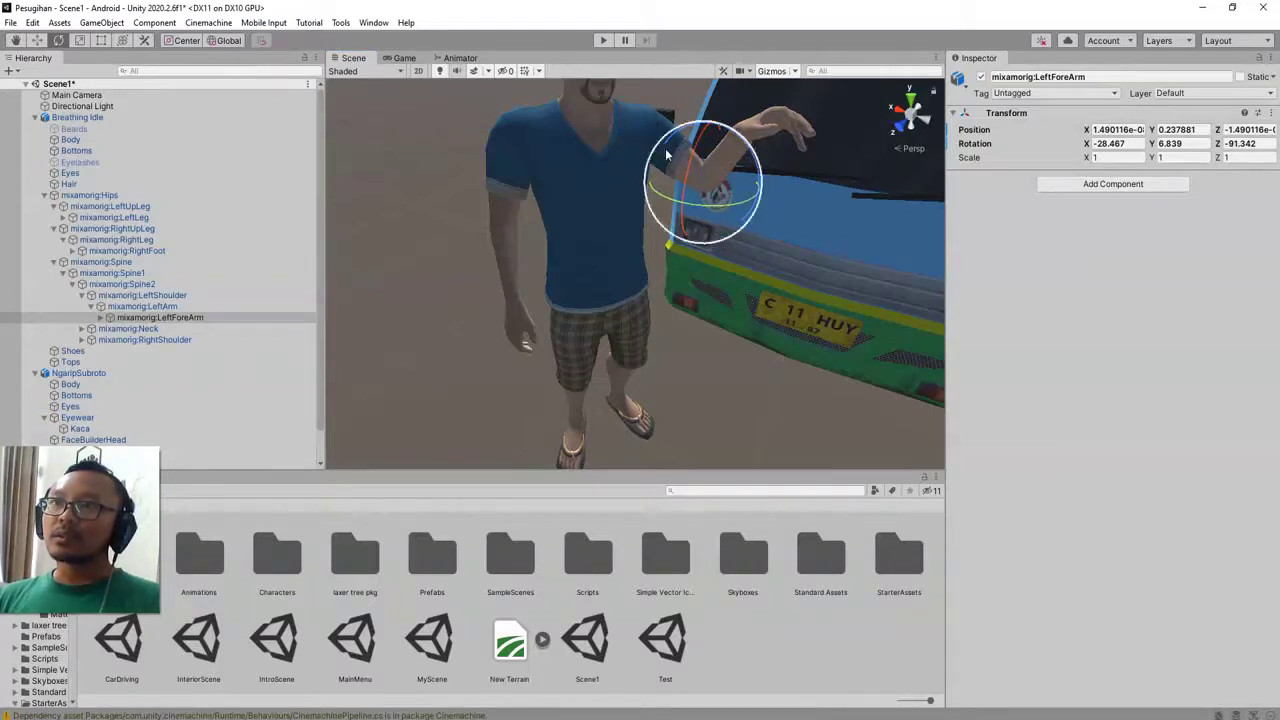
{"action": "left_click_drag", "start_coordinate": [744, 222], "coordinate": [709, 234], "text": "alt"}
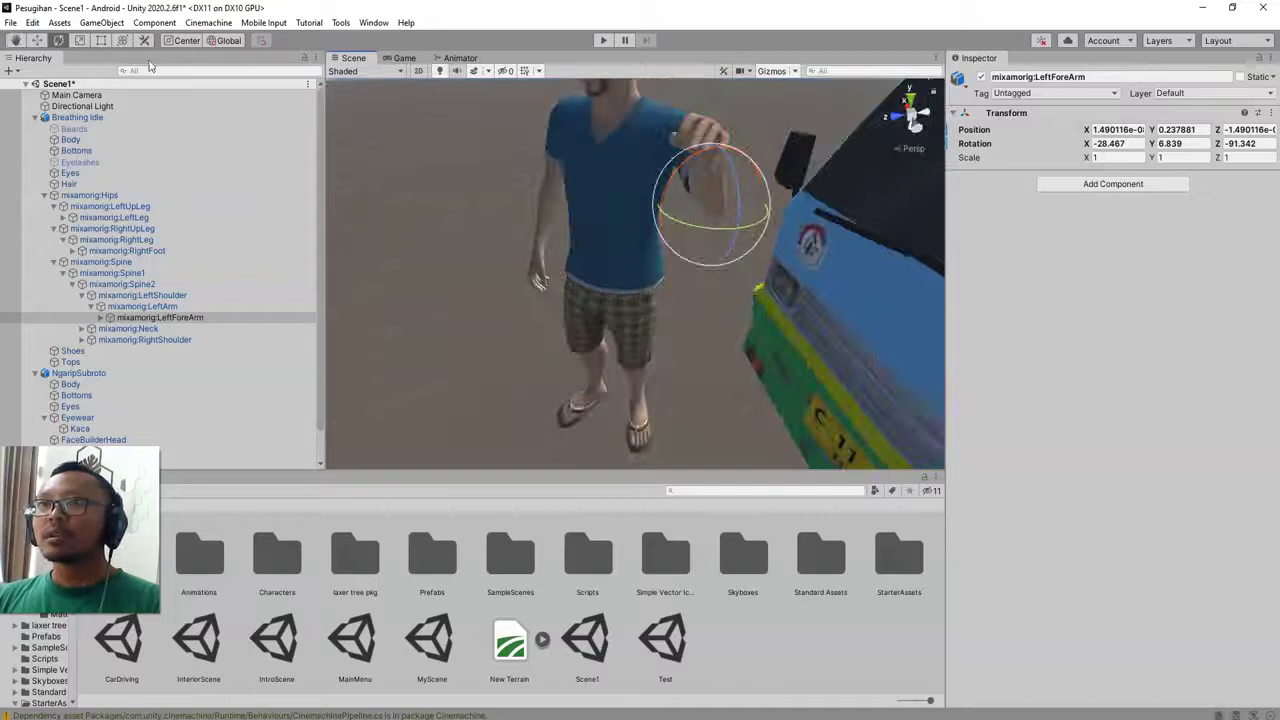
{"action": "left_click", "coordinate": [208, 44]}
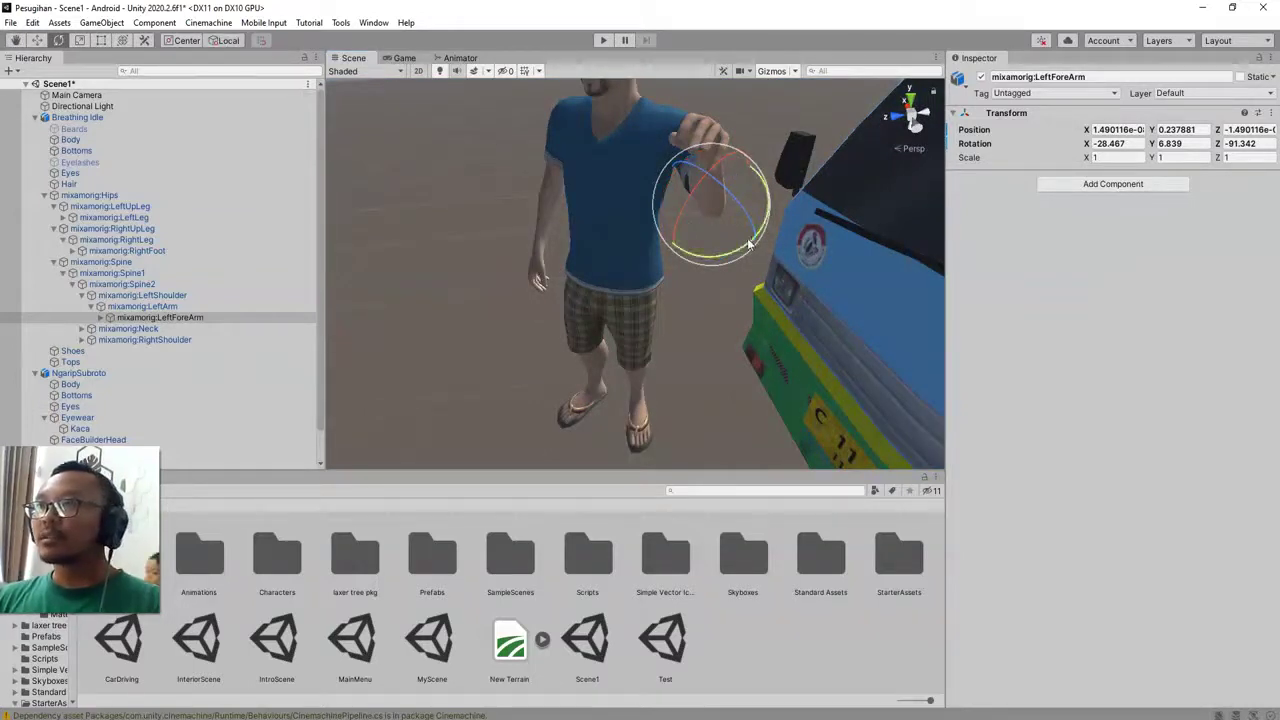
{"action": "left_click_drag", "start_coordinate": [686, 207], "coordinate": [688, 287]}
{"action": "scroll", "coordinate": [688, 287], "scroll_direction": "down", "scroll_amount": 6}
{"action": "middle_click_drag", "start_coordinate": [688, 289], "coordinate": [686, 326]}
{"action": "left_click_drag", "start_coordinate": [686, 325], "coordinate": [864, 246], "text": "alt"}
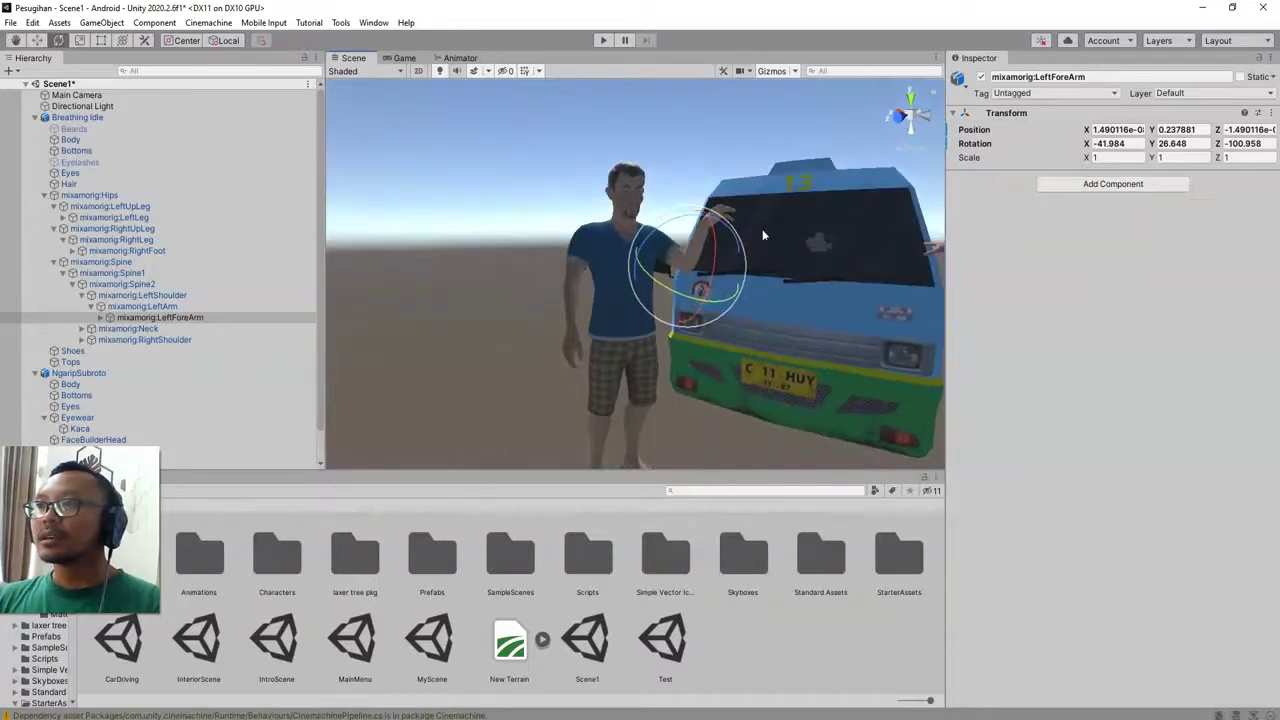
{"action": "left_click_drag", "start_coordinate": [725, 252], "coordinate": [417, 260]}
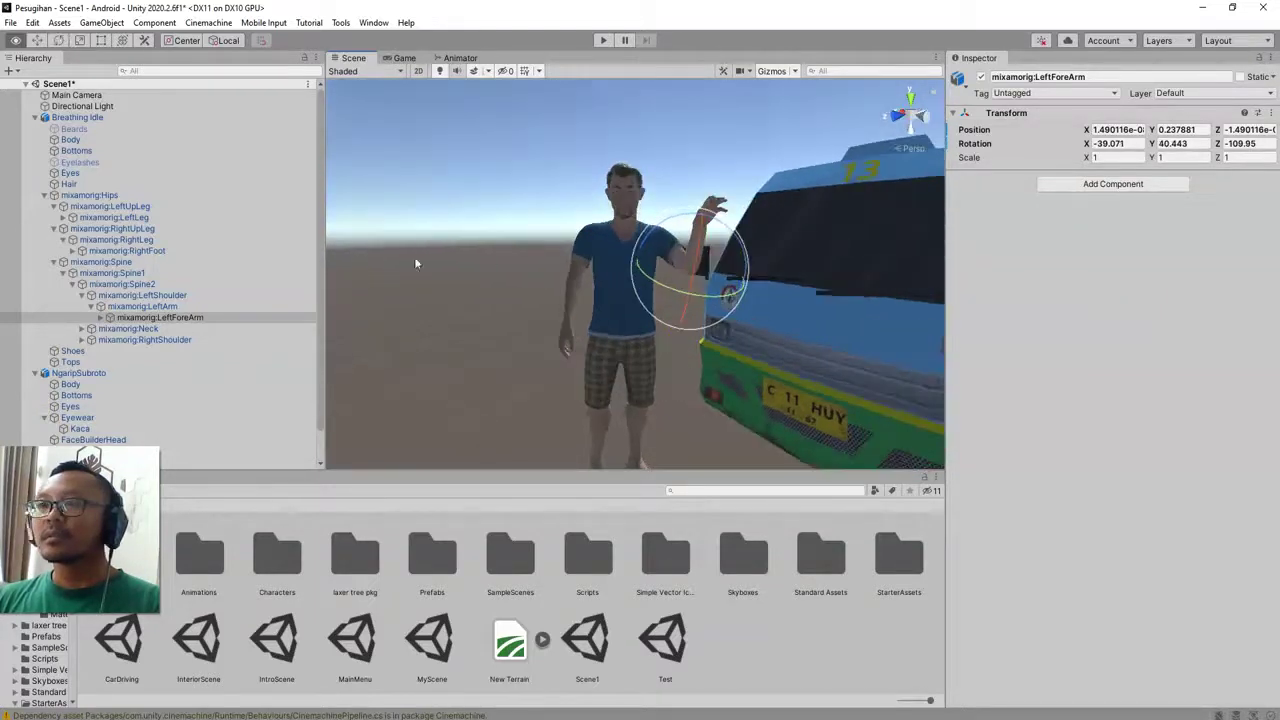
Rotate the whole Breathing Idle character to about -18.5° on Y
{"action": "left_click", "coordinate": [80, 117]}
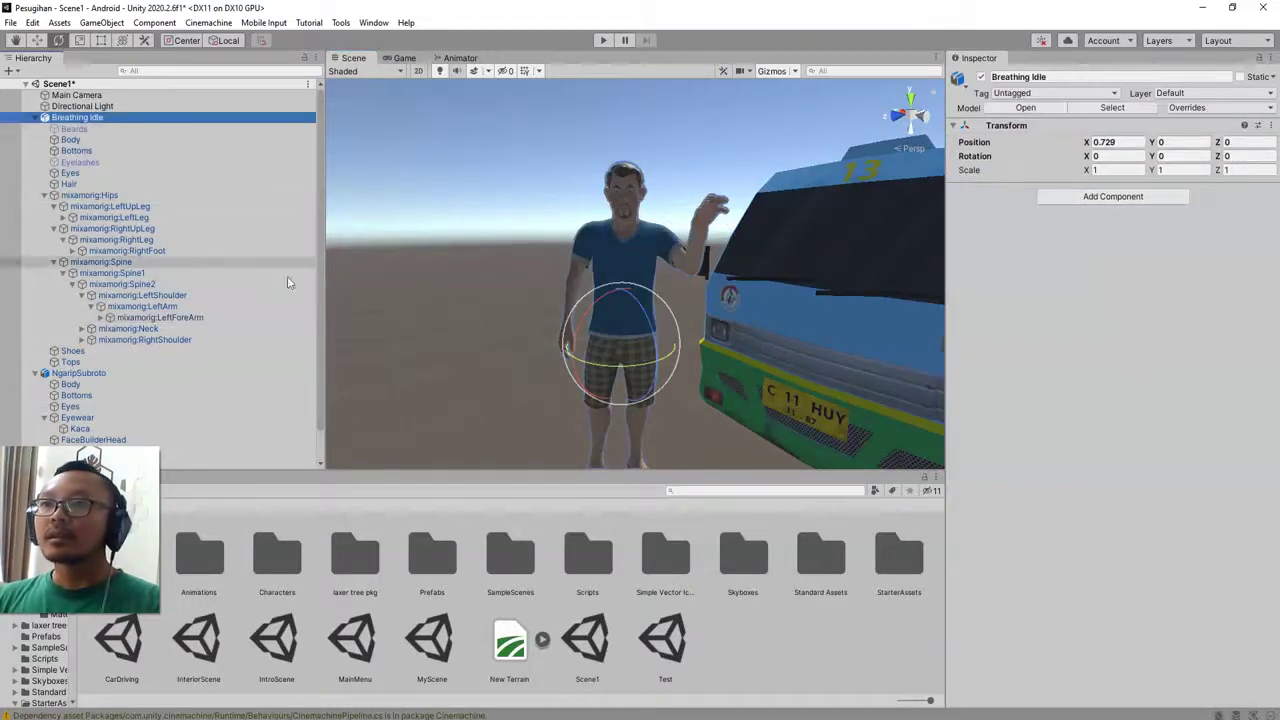
{"action": "left_click_drag", "start_coordinate": [598, 372], "coordinate": [630, 379]}
{"action": "left_click_drag", "start_coordinate": [689, 243], "coordinate": [703, 285], "text": "alt"}
{"action": "scroll", "coordinate": [704, 285], "scroll_direction": "up", "scroll_amount": 3}
{"action": "middle_click_drag", "start_coordinate": [703, 286], "coordinate": [664, 323]}
{"action": "left_click_drag", "start_coordinate": [662, 325], "coordinate": [575, 328], "text": "alt"}
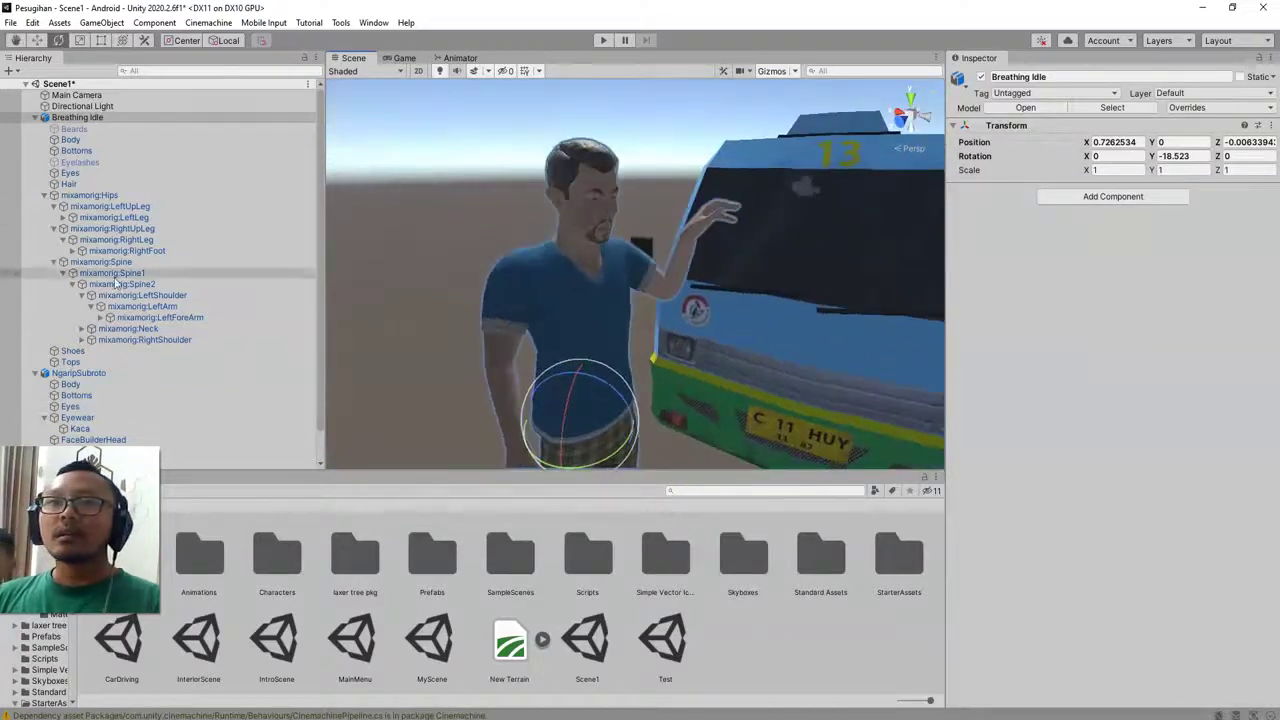
Expand the mixamorig:LeftForeArm bone and completely unpack the Breathing Idle prefab
{"action": "left_click", "coordinate": [150, 317]}
{"action": "left_click", "coordinate": [102, 318]}
{"action": "left_click", "coordinate": [77, 117]}
{"action": "right_click", "coordinate": [77, 117]}
{"action": "mouse_move", "coordinate": [187, 287]}
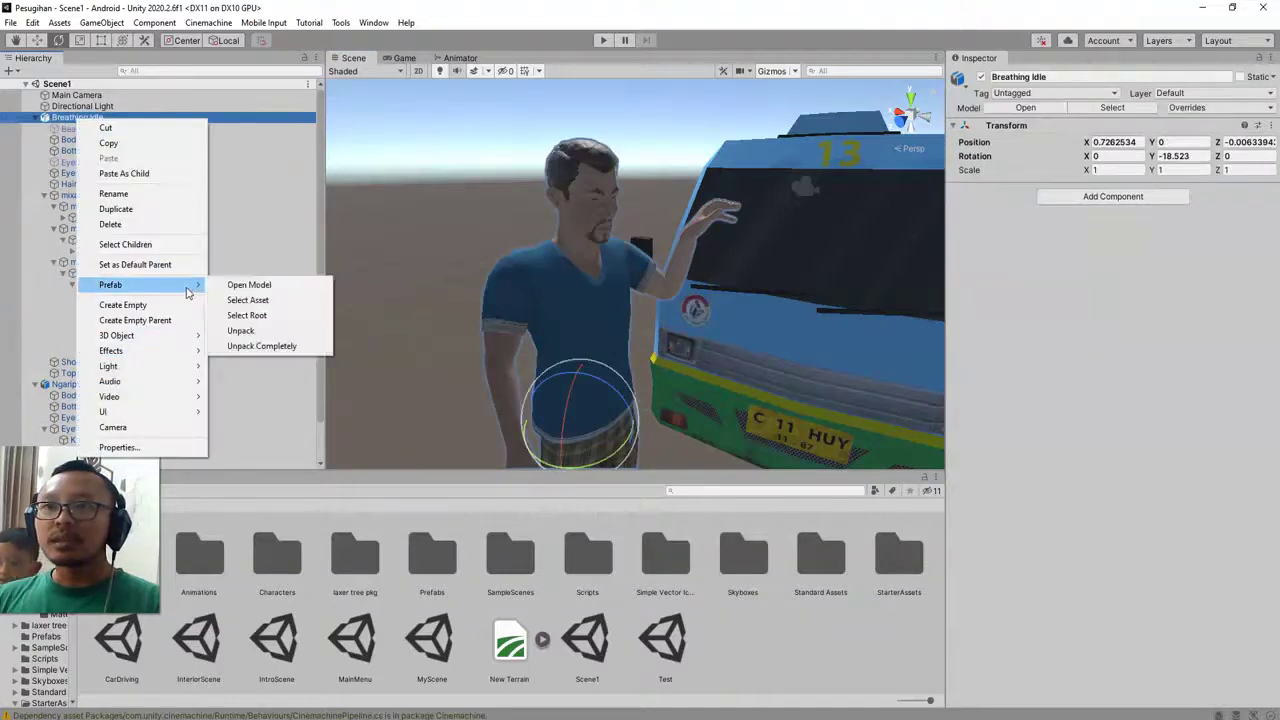
{"action": "left_click", "coordinate": [258, 346]}
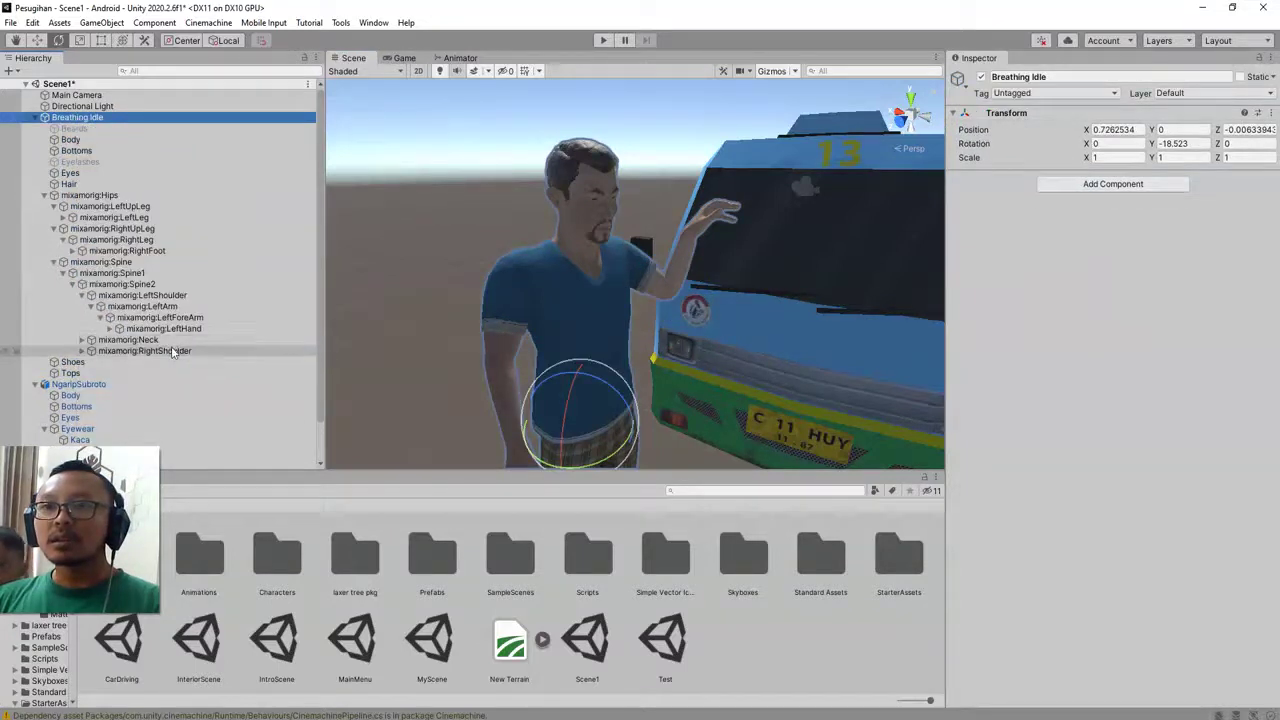
Add a 3D plane as a child of the mixamorig:LeftHand bone
{"action": "left_click", "coordinate": [173, 351]}
{"action": "left_click", "coordinate": [180, 329]}
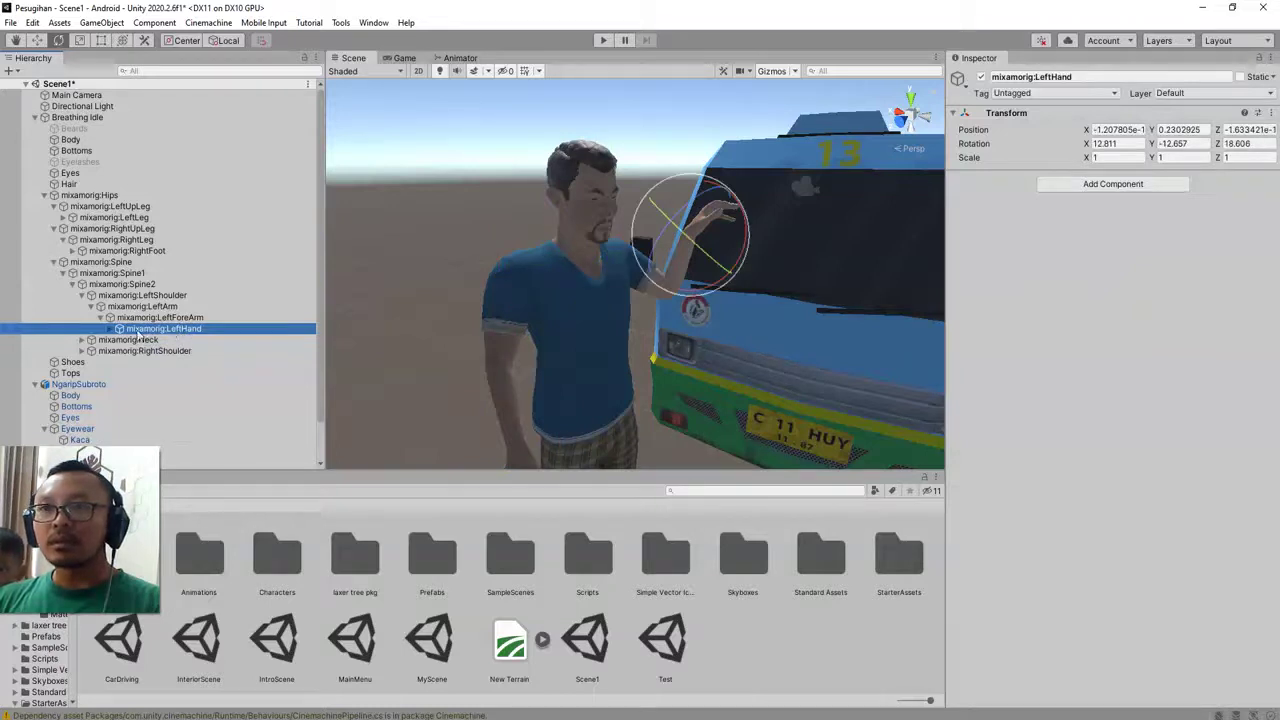
{"action": "left_click", "coordinate": [112, 329]}
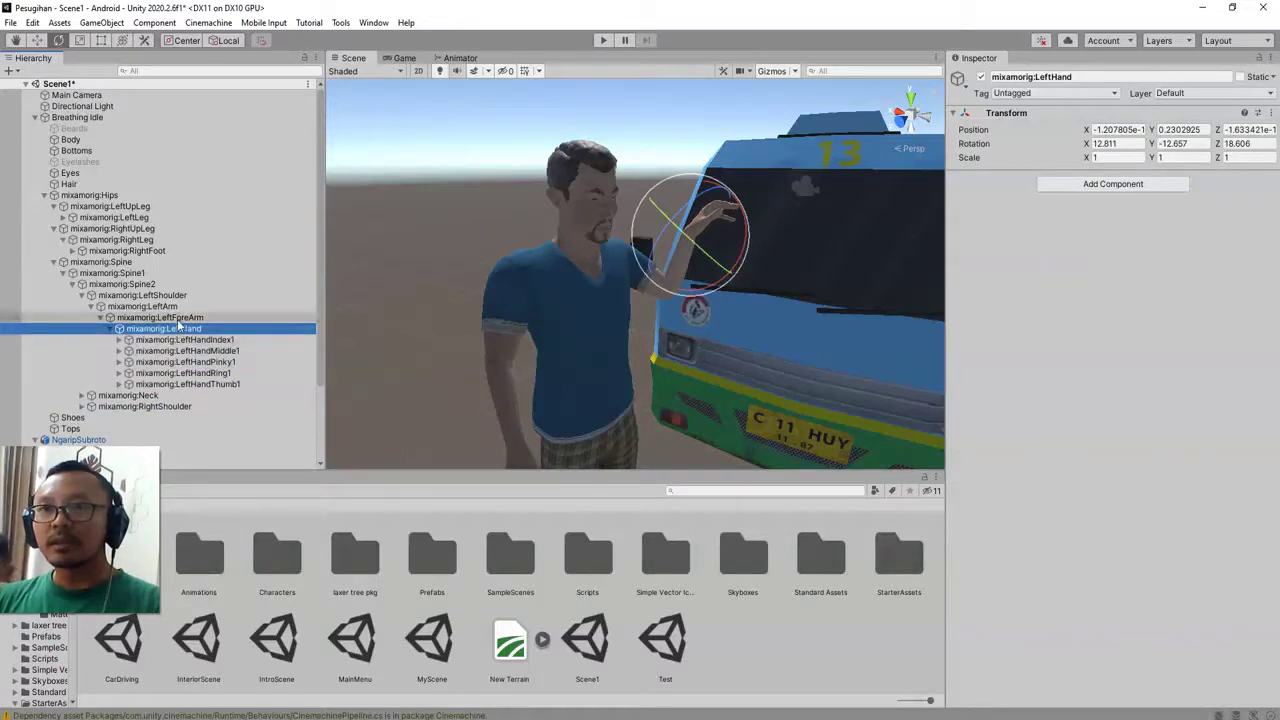
{"action": "right_click", "coordinate": [179, 330]}
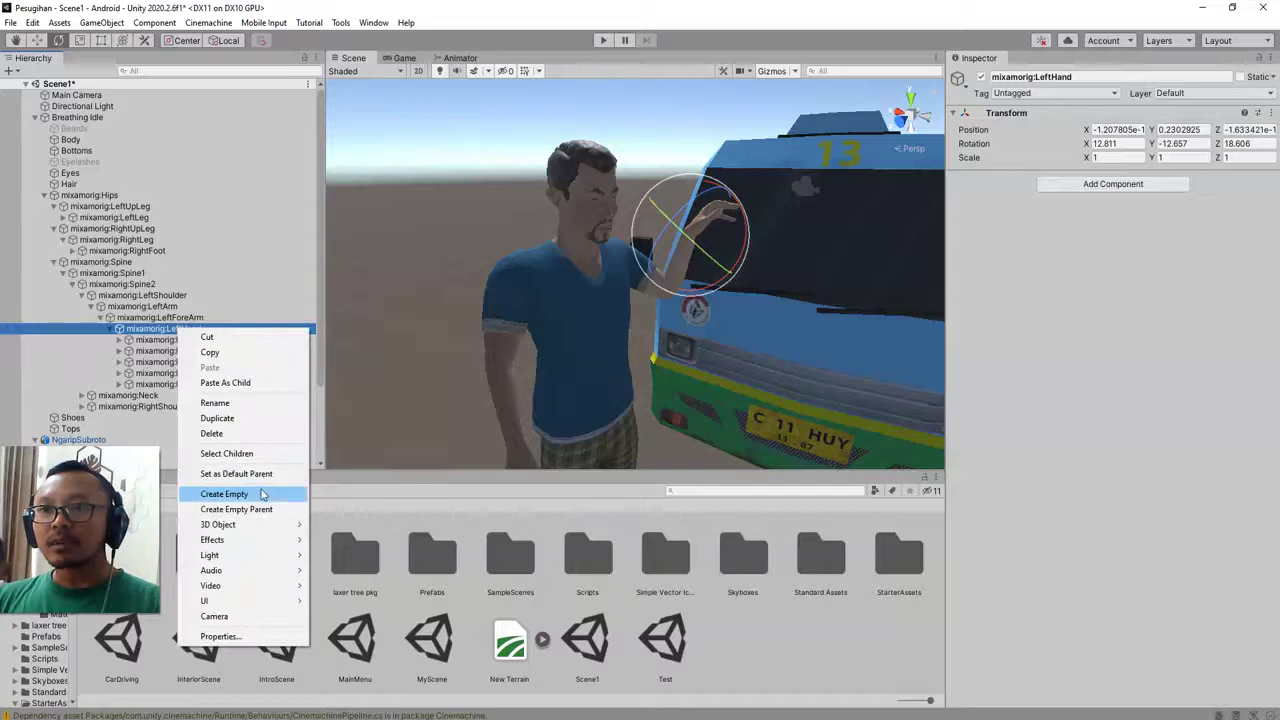
{"action": "mouse_move", "coordinate": [281, 530]}
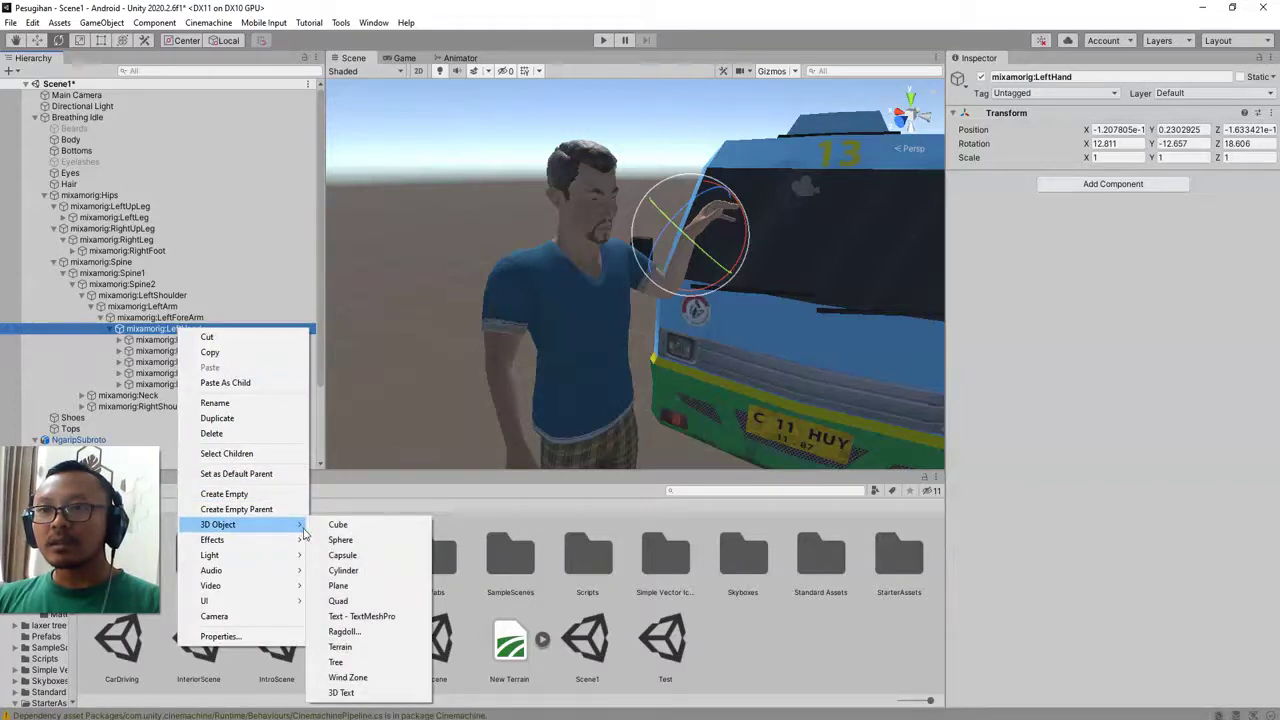
{"action": "left_click", "coordinate": [362, 587]}
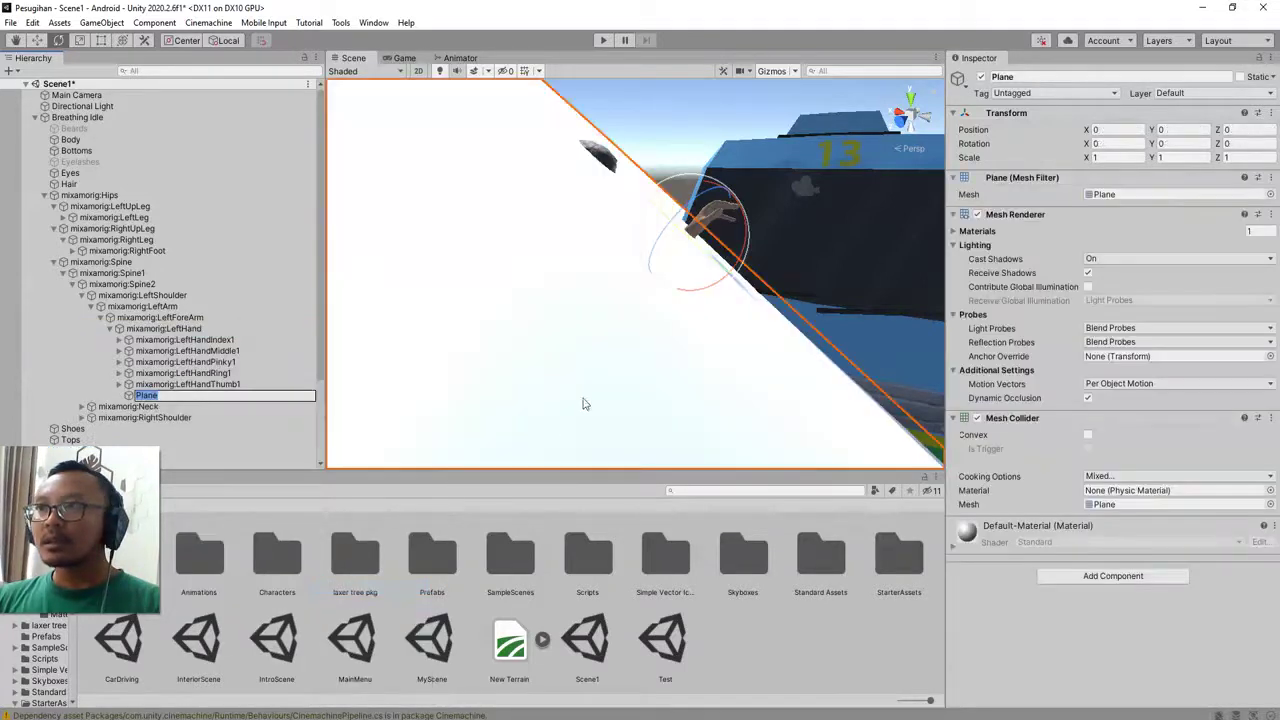
Scale the plane in the left hand down to about X 0.019, Y 0.064, Z 0.027
{"action": "scroll", "coordinate": [616, 360], "scroll_direction": "down", "scroll_amount": 5}
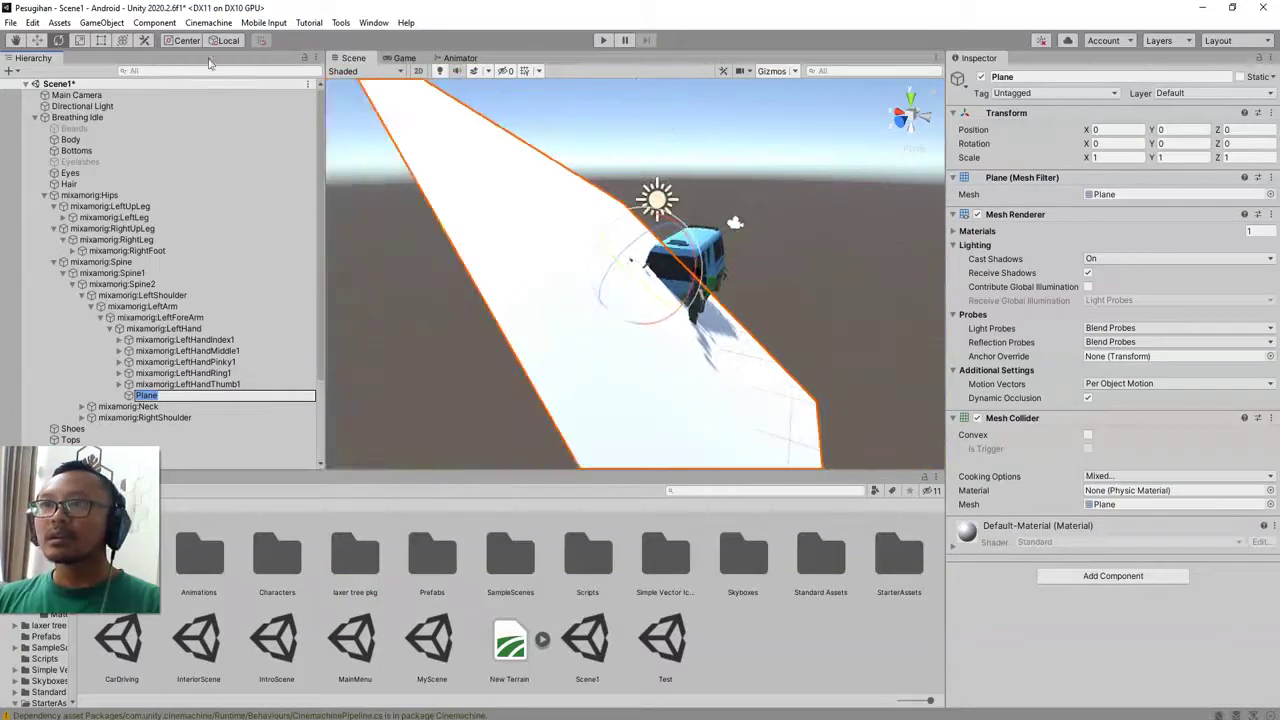
{"action": "left_click", "coordinate": [87, 42]}
{"action": "left_click_drag", "start_coordinate": [645, 280], "coordinate": [585, 270]}
{"action": "scroll", "coordinate": [693, 277], "scroll_direction": "up", "scroll_amount": 3}
{"action": "scroll", "coordinate": [693, 277], "scroll_direction": "up", "scroll_amount": 5}
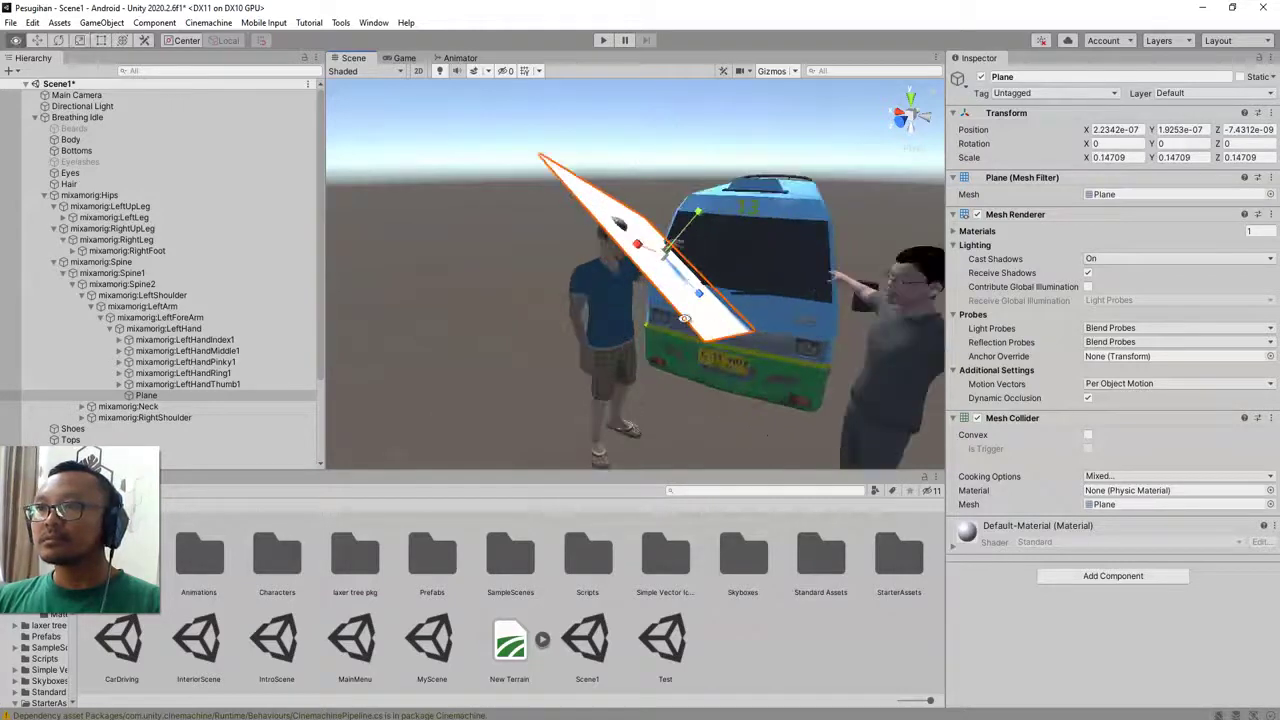
{"action": "mouse_move", "coordinate": [665, 262]}
{"action": "left_mouse_down"}
{"action": "mouse_move", "coordinate": [642, 254]}
{"action": "mouse_move", "coordinate": [642, 268]}
{"action": "left_mouse_up"}
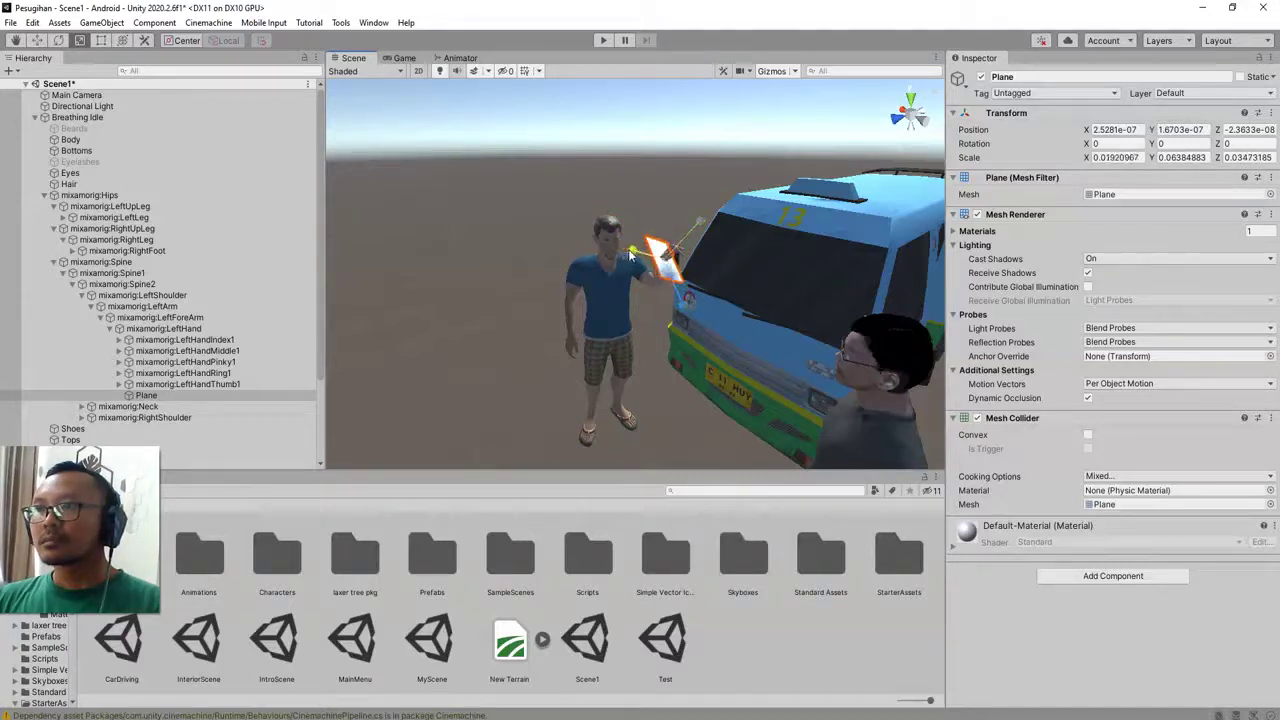
{"action": "mouse_move", "coordinate": [741, 309]}
{"action": "left_mouse_down", "text": "alt"}
{"action": "mouse_move", "coordinate": [640, 372]}
{"action": "mouse_move", "coordinate": [731, 306]}
{"action": "left_mouse_up", "text": "alt"}
{"action": "scroll", "coordinate": [712, 292], "scroll_direction": "up", "scroll_amount": 4}
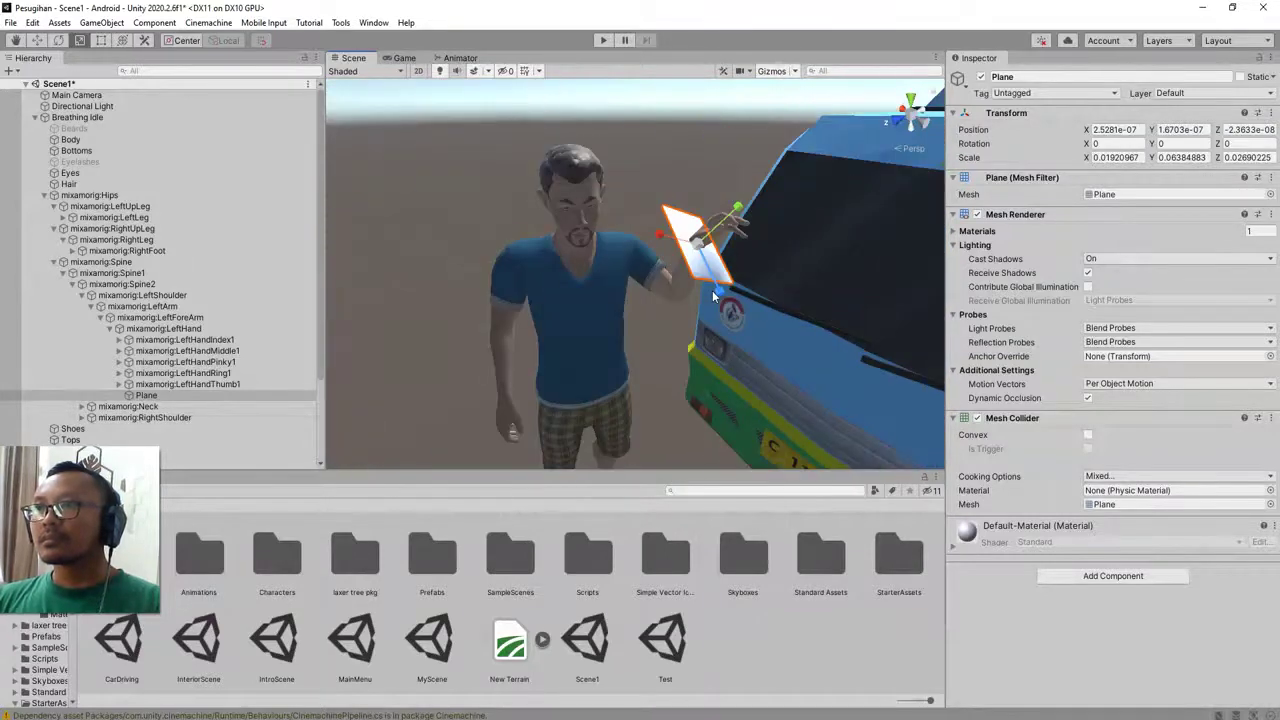
{"action": "right_click_drag", "start_coordinate": [712, 290], "coordinate": [709, 333]}
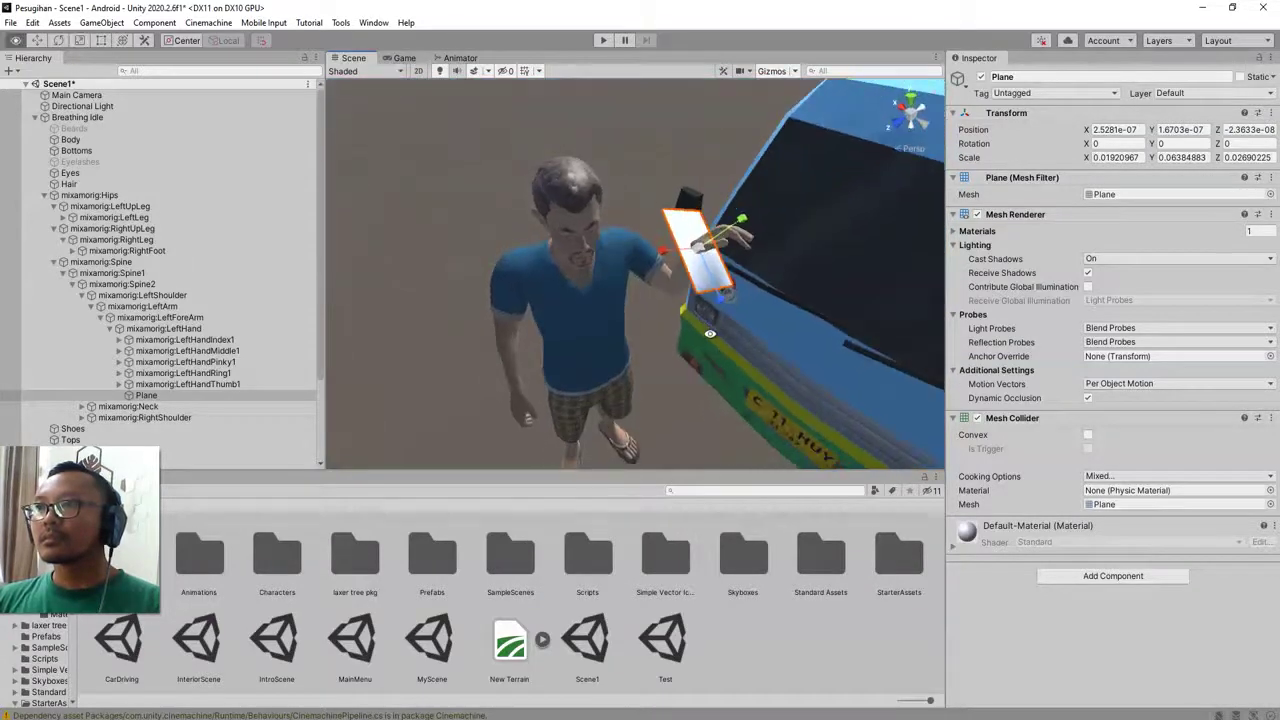
Move the plane to about X -0.048, Y 0.077, Z 0.15 and rotate it to about X 13.9°, Y -5.8°, Z 2.7°
{"action": "left_click", "coordinate": [60, 42]}
{"action": "left_click_drag", "start_coordinate": [741, 284], "coordinate": [705, 318]}
{"action": "key", "text": "w"}
{"action": "left_click_drag", "start_coordinate": [693, 242], "coordinate": [755, 277]}
{"action": "left_click_drag", "start_coordinate": [789, 321], "coordinate": [648, 294], "text": "alt"}
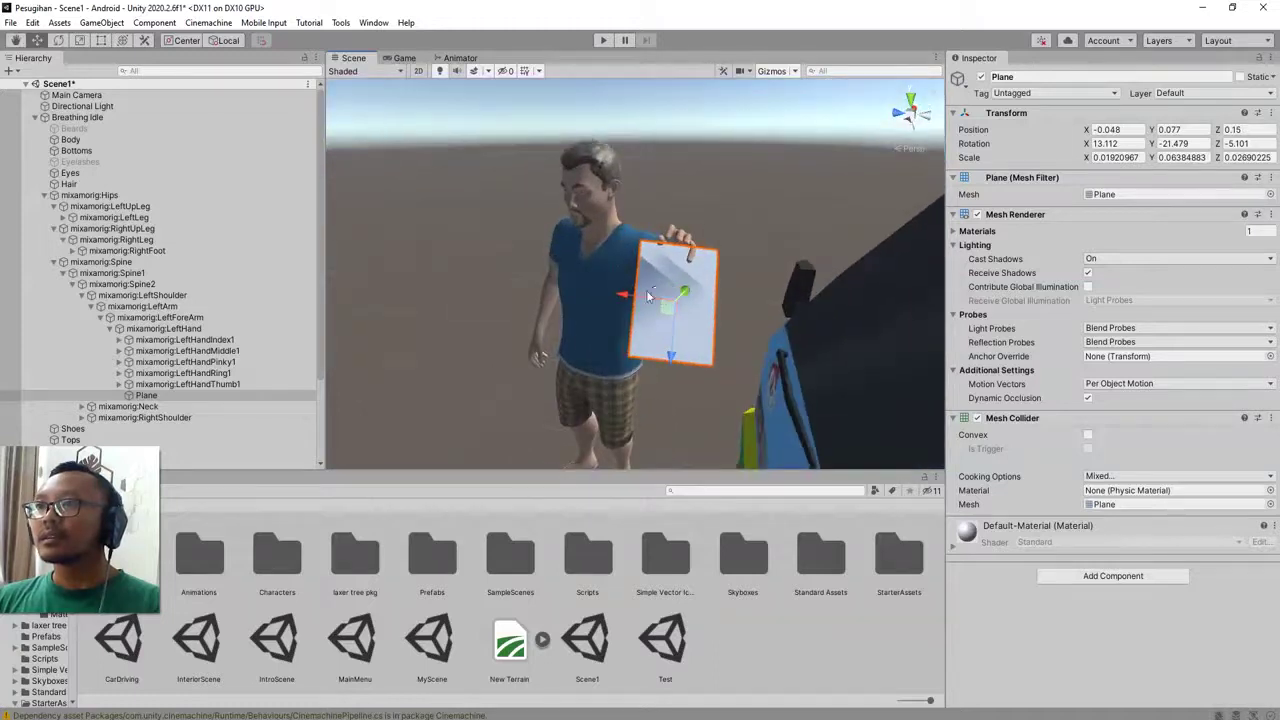
{"action": "left_click", "coordinate": [59, 41]}
{"action": "left_click_drag", "start_coordinate": [636, 349], "coordinate": [872, 321]}
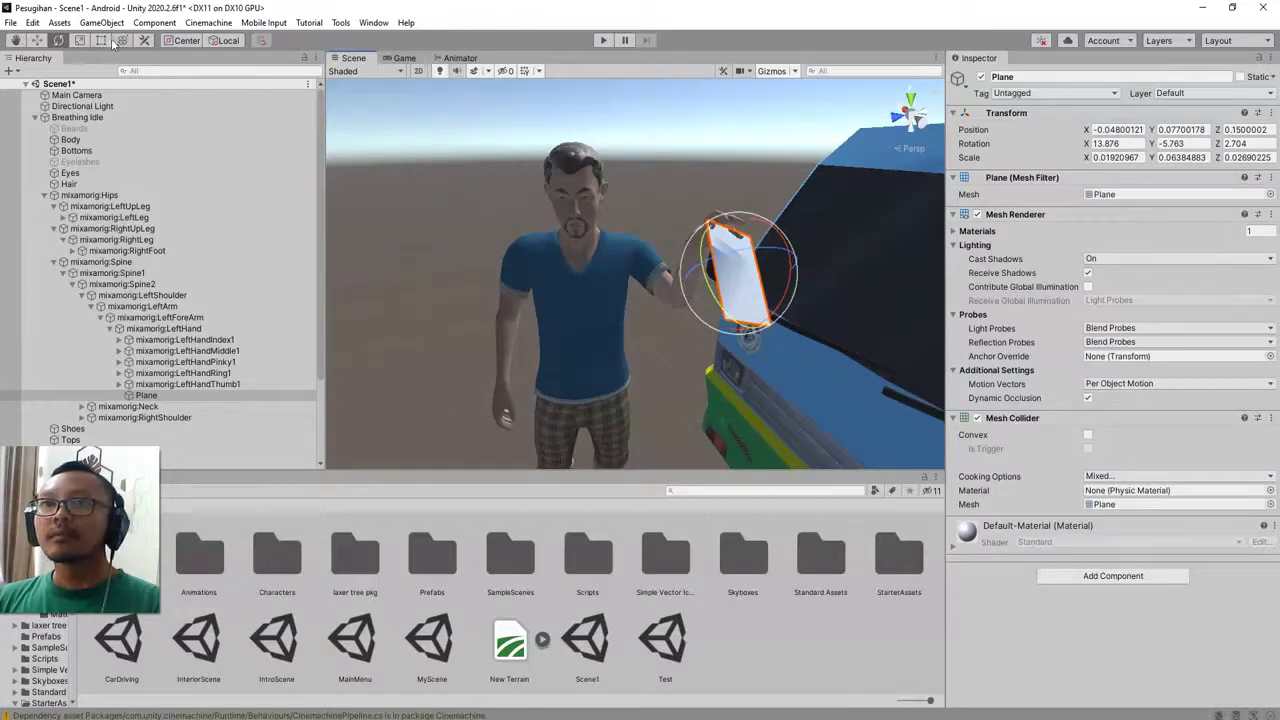
Move the plane up against the left hand's fingers at about X 0.005, Y 0.067, Z 0.137
{"action": "left_click", "coordinate": [37, 40]}
{"action": "left_click_drag", "start_coordinate": [743, 291], "coordinate": [726, 313]}
{"action": "scroll", "coordinate": [759, 291], "scroll_direction": "up", "scroll_amount": 3}
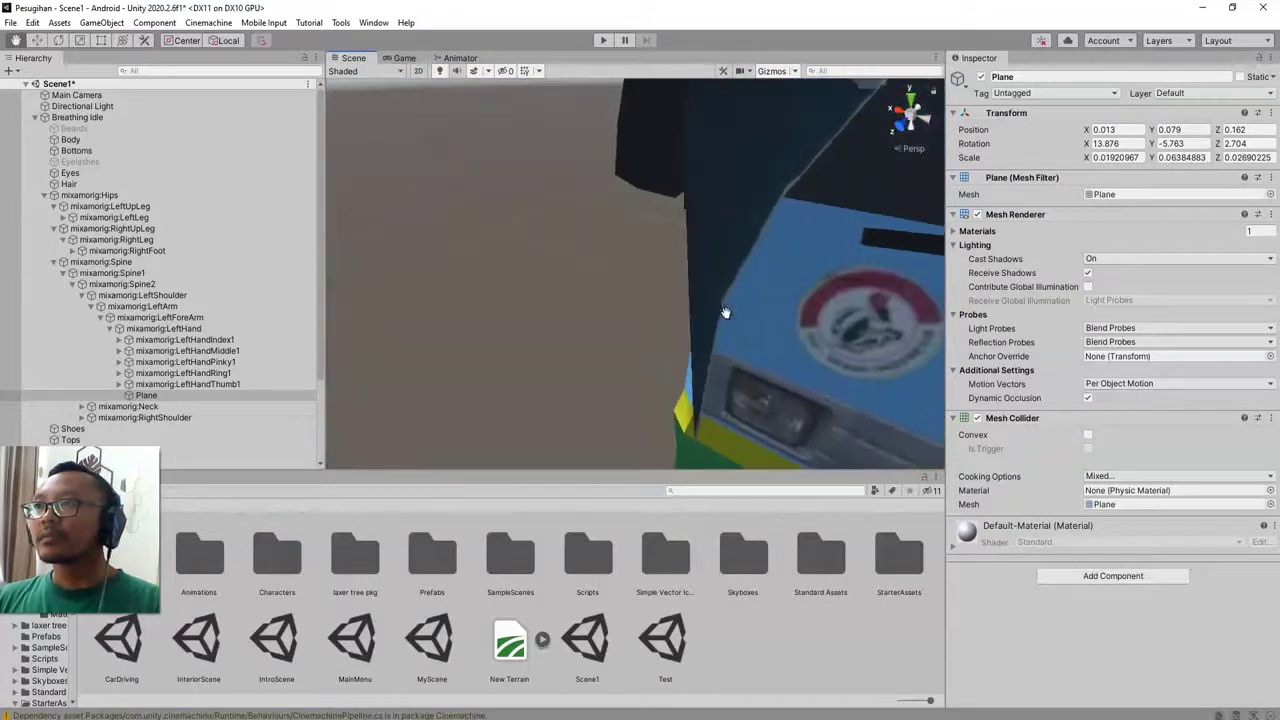
{"action": "scroll", "coordinate": [726, 313], "scroll_direction": "down", "scroll_amount": 5}
{"action": "scroll", "coordinate": [727, 313], "scroll_direction": "up", "scroll_amount": 4}
{"action": "left_click_drag", "start_coordinate": [652, 331], "coordinate": [645, 261], "text": "alt"}
{"action": "left_click_drag", "start_coordinate": [450, 390], "coordinate": [619, 263], "text": "alt"}
{"action": "left_click_drag", "start_coordinate": [586, 323], "coordinate": [612, 336], "text": "alt"}
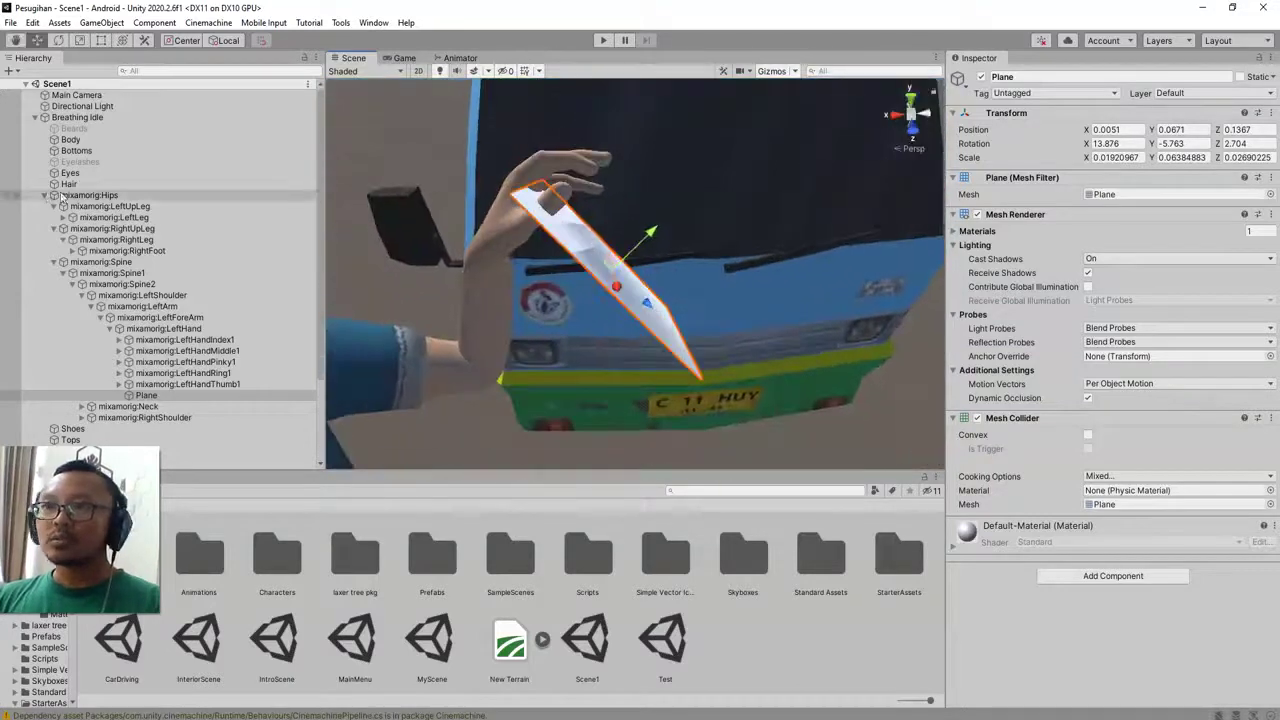
Expand the mixamorig:LeftHandThumb1 bone and rotate it to about -71° on Z
{"action": "left_click", "coordinate": [120, 384]}
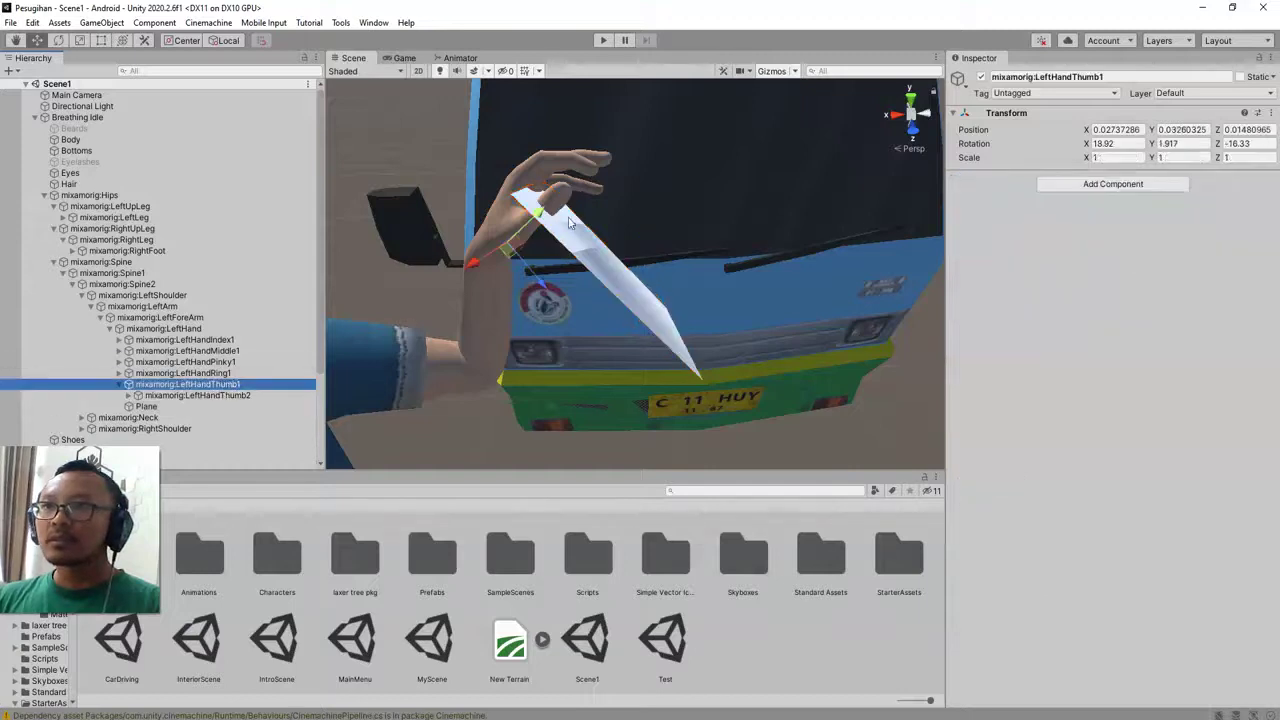
{"action": "left_click", "coordinate": [62, 41]}
{"action": "left_click_drag", "start_coordinate": [524, 216], "coordinate": [569, 104]}
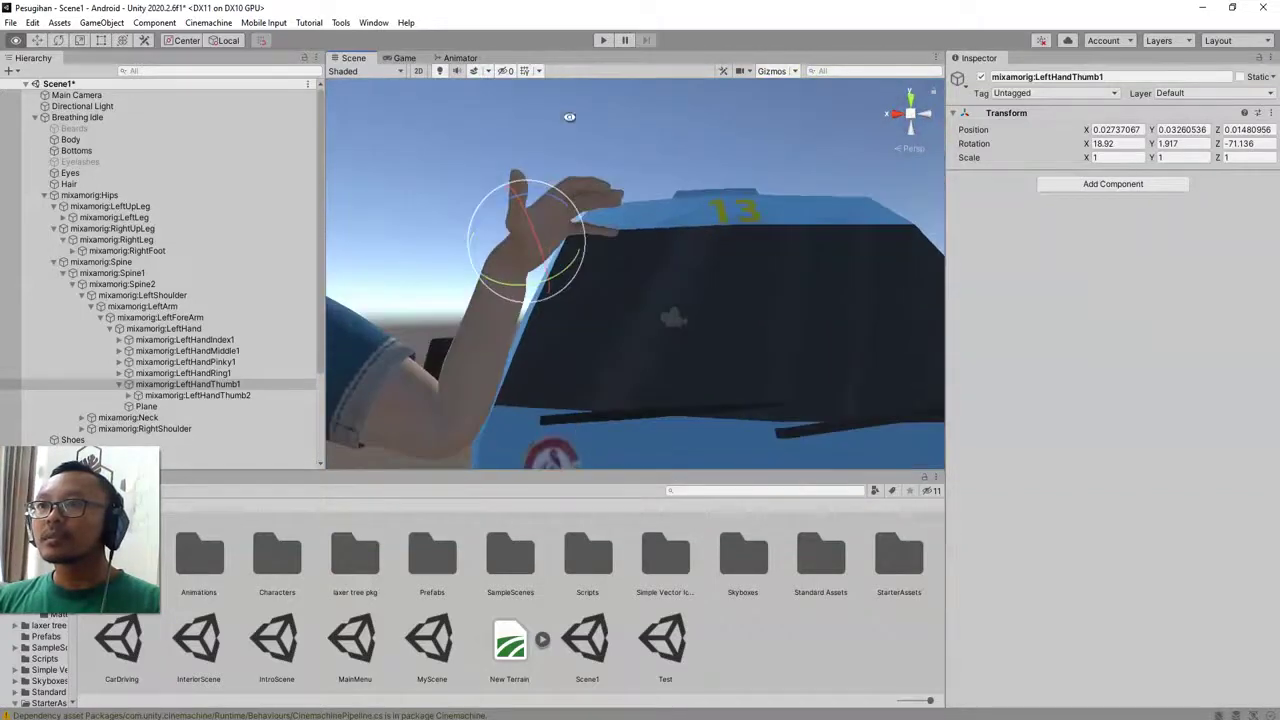
{"action": "left_click_drag", "start_coordinate": [545, 196], "coordinate": [508, 181]}
{"action": "left_click", "coordinate": [150, 398]}
{"action": "left_click_drag", "start_coordinate": [654, 267], "coordinate": [565, 372], "text": "alt"}
Rotate the plane in the left hand to about X 29.2°, Y -12°, Z -9.8°
{"action": "left_click", "coordinate": [146, 406]}
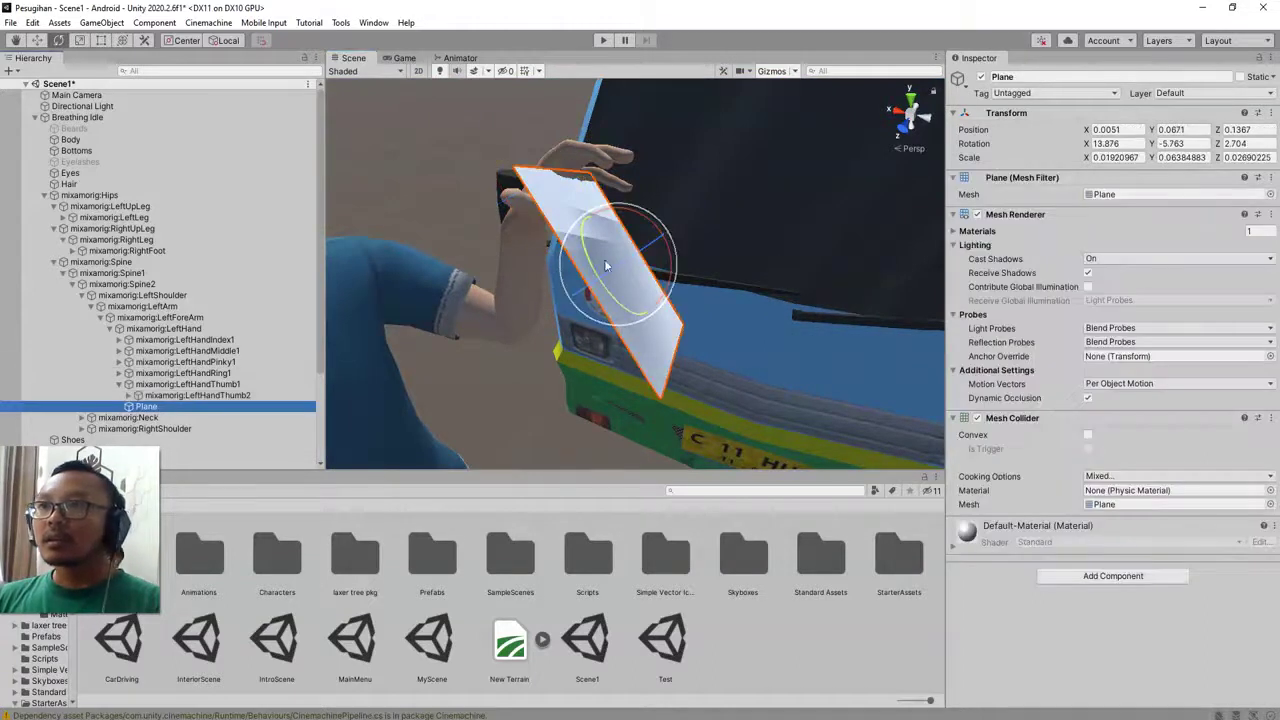
{"action": "left_click_drag", "start_coordinate": [612, 278], "coordinate": [599, 286]}
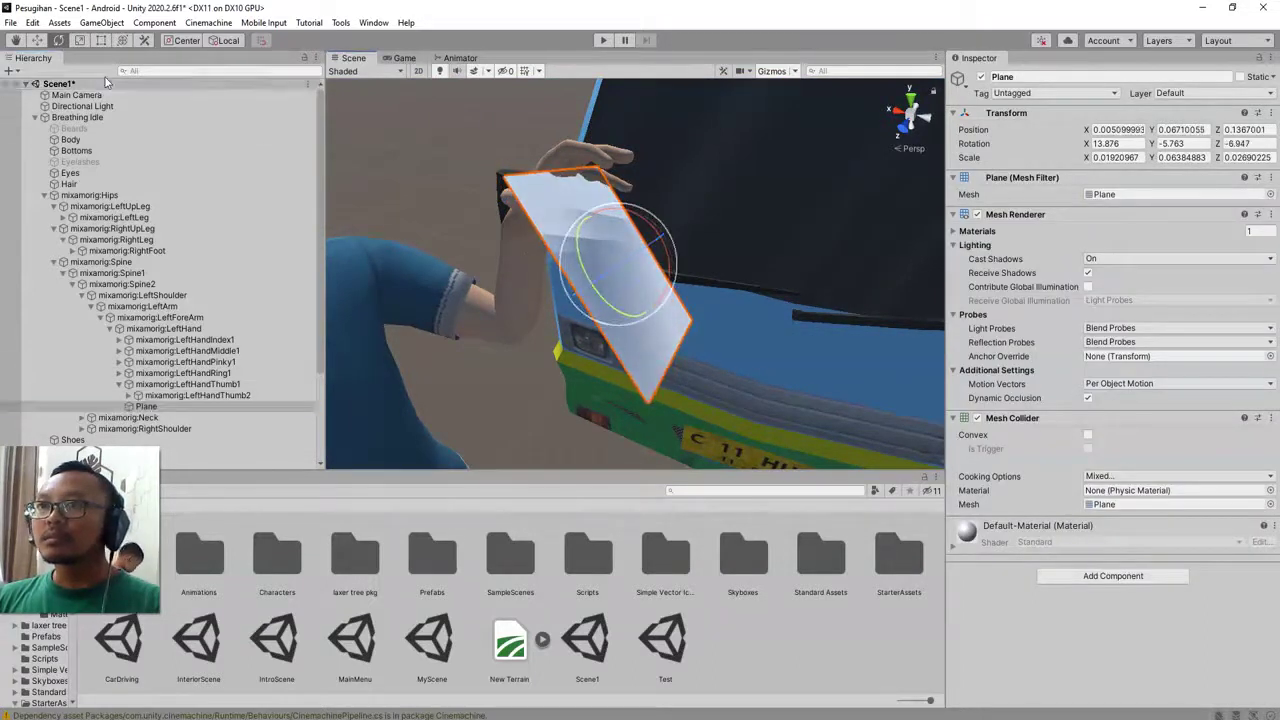
{"action": "left_click_drag", "start_coordinate": [649, 232], "coordinate": [606, 322]}
{"action": "left_click_drag", "start_coordinate": [677, 341], "coordinate": [964, 304], "text": "alt"}
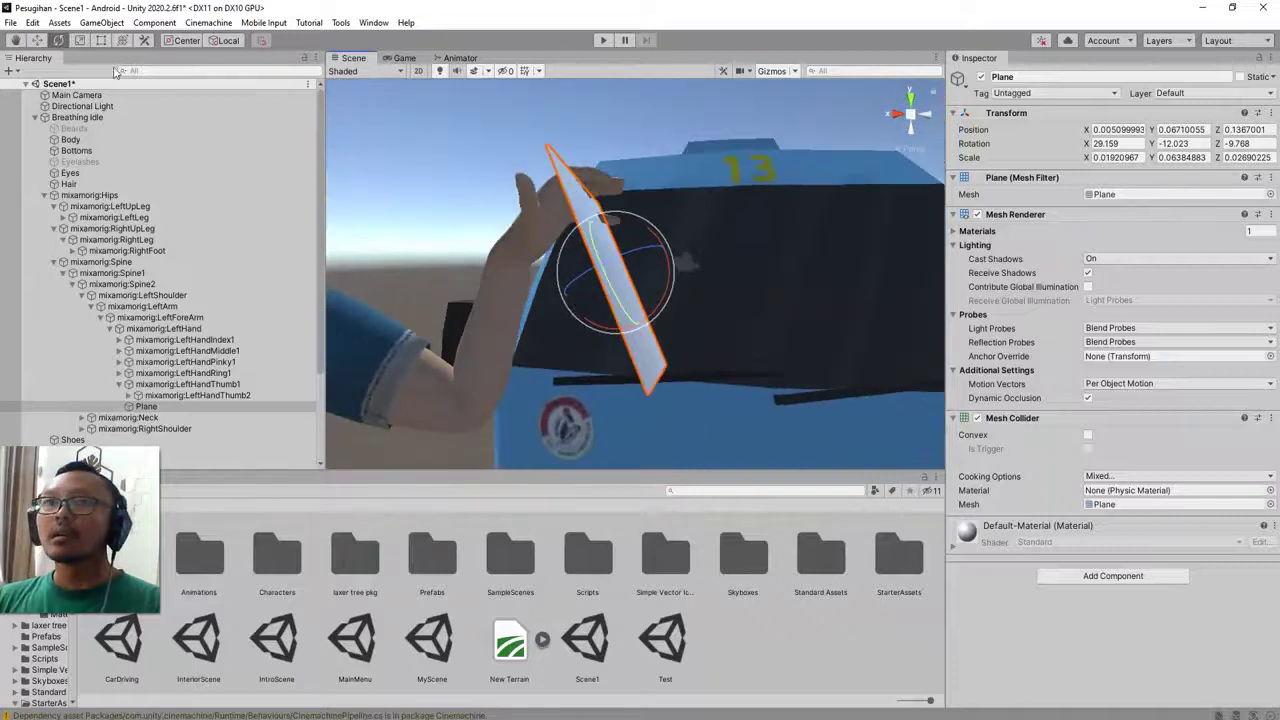
Move the plane between the left thumb and fingers, to about X -0.014, Y 0.034, Z 0.13
{"action": "left_click", "coordinate": [37, 41]}
{"action": "left_click_drag", "start_coordinate": [623, 278], "coordinate": [605, 299]}
{"action": "left_click_drag", "start_coordinate": [650, 335], "coordinate": [554, 374], "text": "alt"}
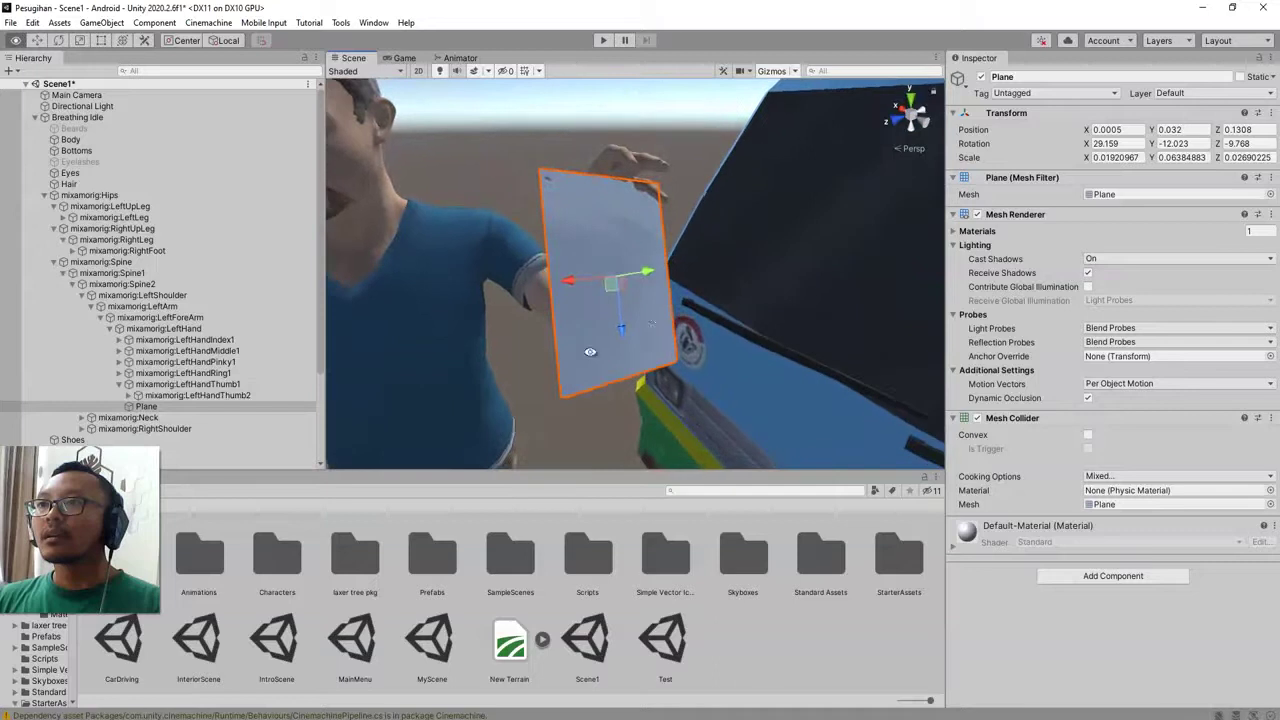
{"action": "left_click_drag", "start_coordinate": [617, 287], "coordinate": [604, 290]}
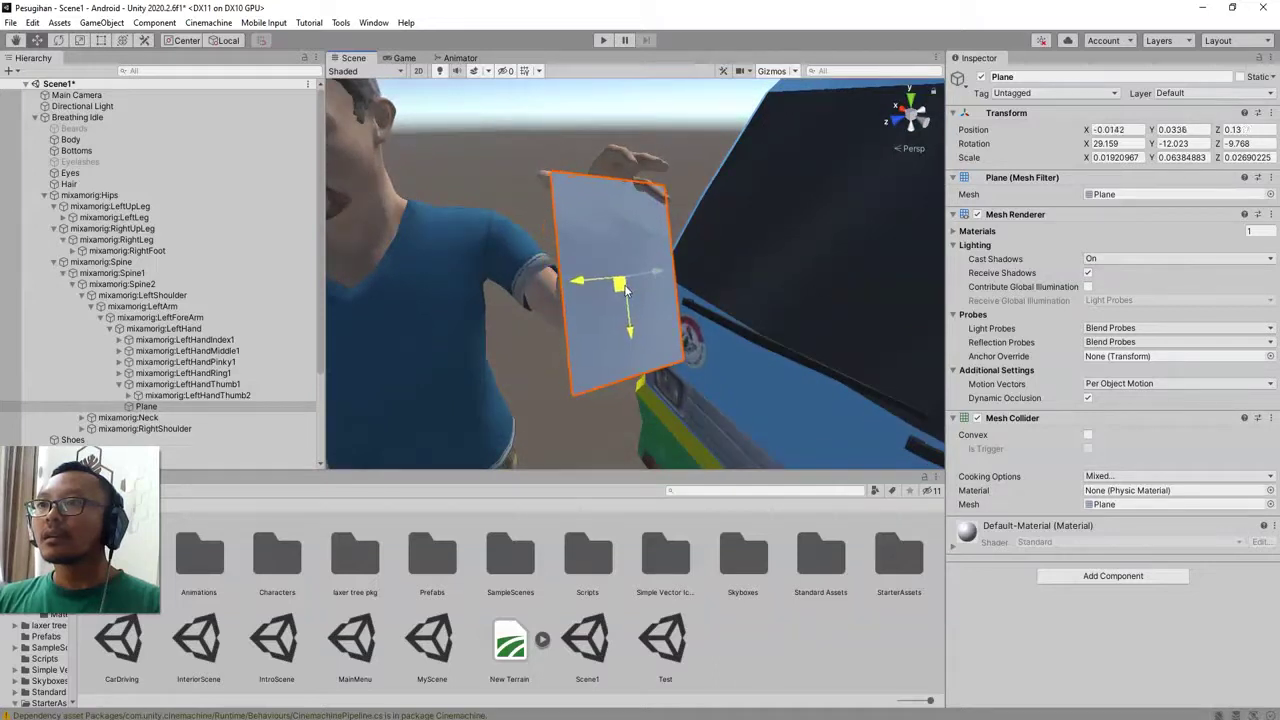
Examine how the plane sits in the left hand, from close up and from a distance
{"action": "left_click_drag", "start_coordinate": [509, 280], "coordinate": [586, 282], "text": "alt"}
{"action": "scroll", "coordinate": [591, 297], "scroll_direction": "down", "scroll_amount": 10}
{"action": "scroll", "coordinate": [643, 318], "scroll_direction": "up", "scroll_amount": 10}
{"action": "scroll", "coordinate": [763, 314], "scroll_direction": "down", "scroll_amount": 5}
{"action": "scroll", "coordinate": [762, 314], "scroll_direction": "down", "scroll_amount": 5}
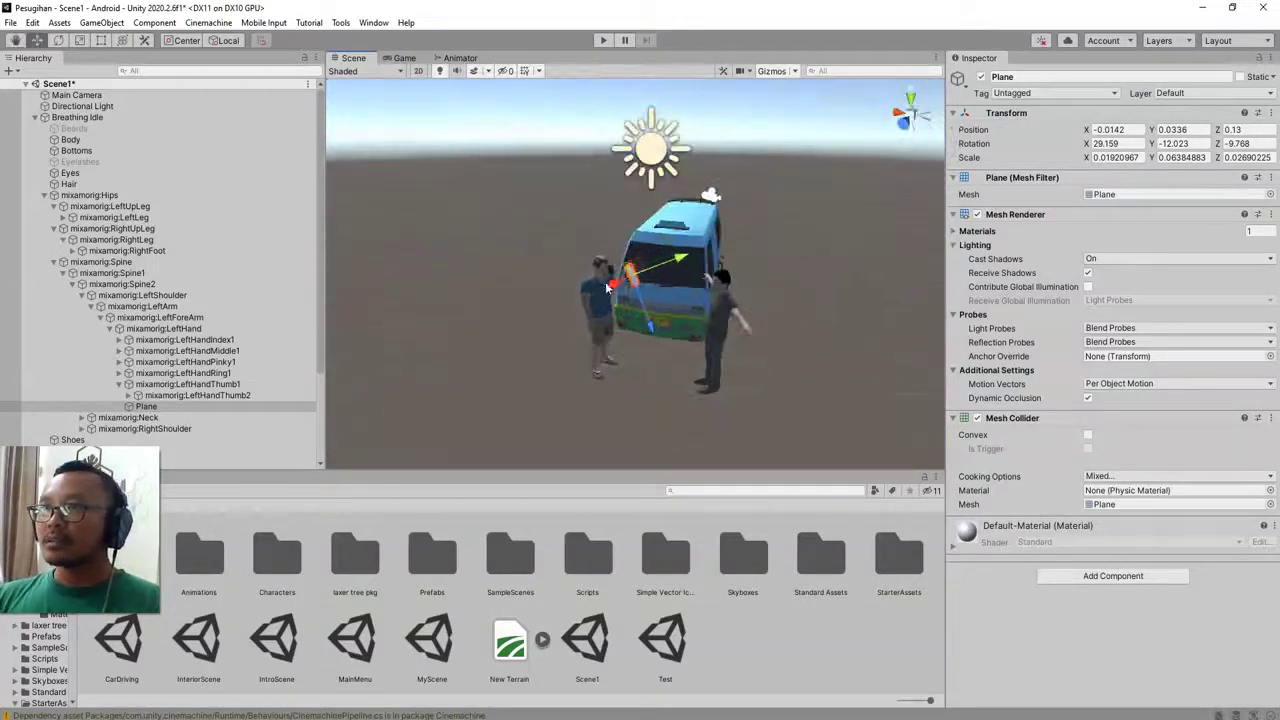
{"action": "scroll", "coordinate": [626, 296], "scroll_direction": "up", "scroll_amount": 6}
{"action": "scroll", "coordinate": [626, 296], "scroll_direction": "down", "scroll_amount": 2}
{"action": "left_click_drag", "start_coordinate": [626, 296], "coordinate": [633, 252], "text": "alt"}
{"action": "scroll", "coordinate": [625, 288], "scroll_direction": "up", "scroll_amount": 5}
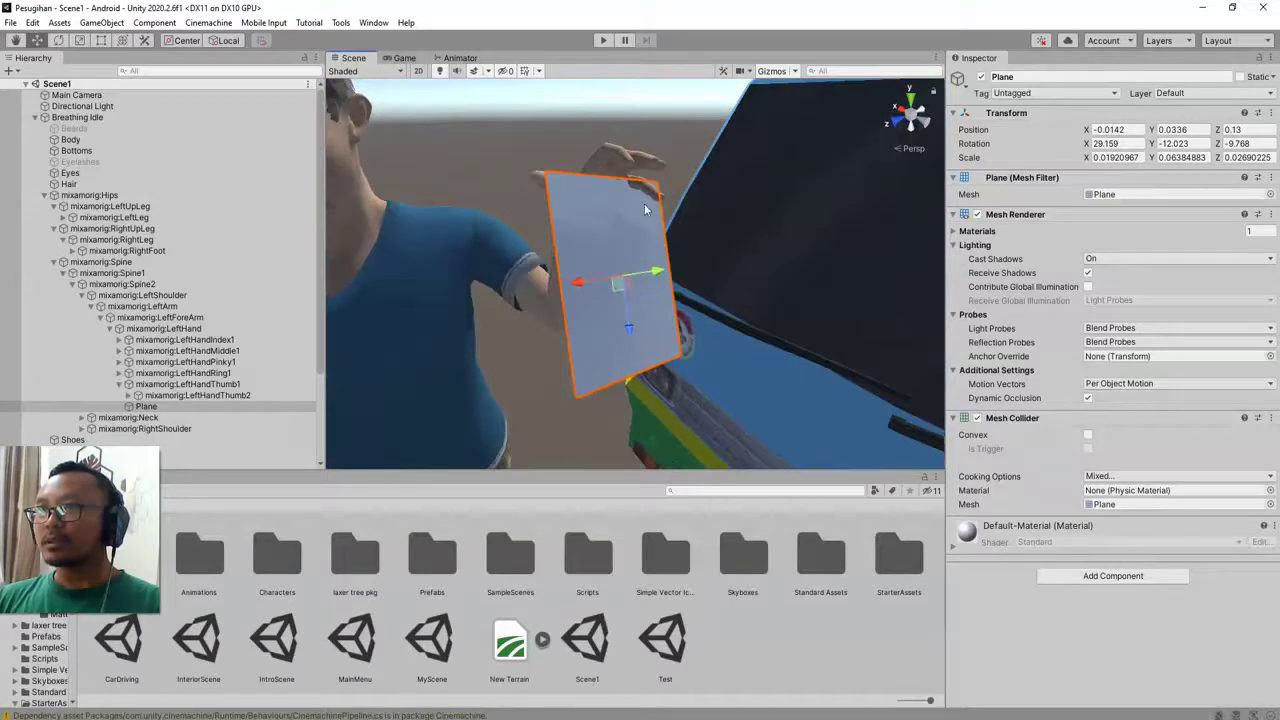
{"action": "scroll", "coordinate": [644, 208], "scroll_direction": "down", "scroll_amount": 10}
{"action": "left_click_drag", "start_coordinate": [665, 329], "coordinate": [727, 284], "text": "alt"}
{"action": "scroll", "coordinate": [690, 294], "scroll_direction": "up", "scroll_amount": 8}
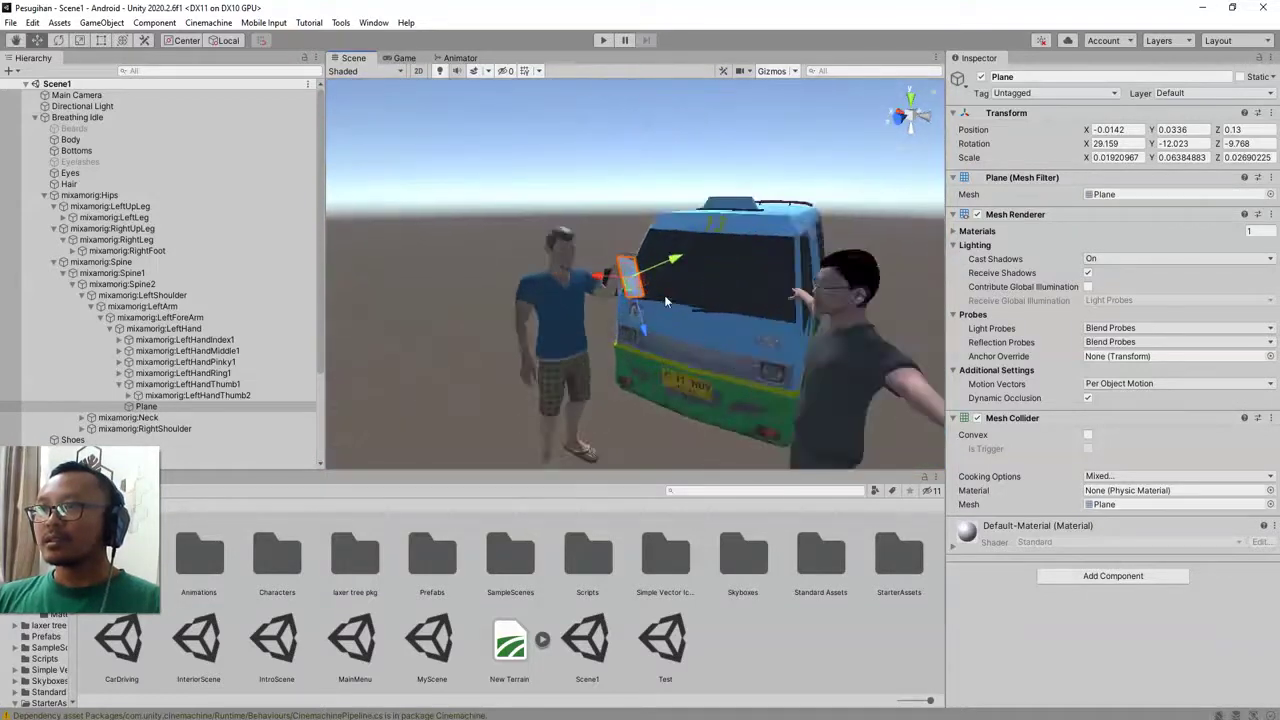
{"action": "scroll", "coordinate": [644, 286], "scroll_direction": "up", "scroll_amount": 4}
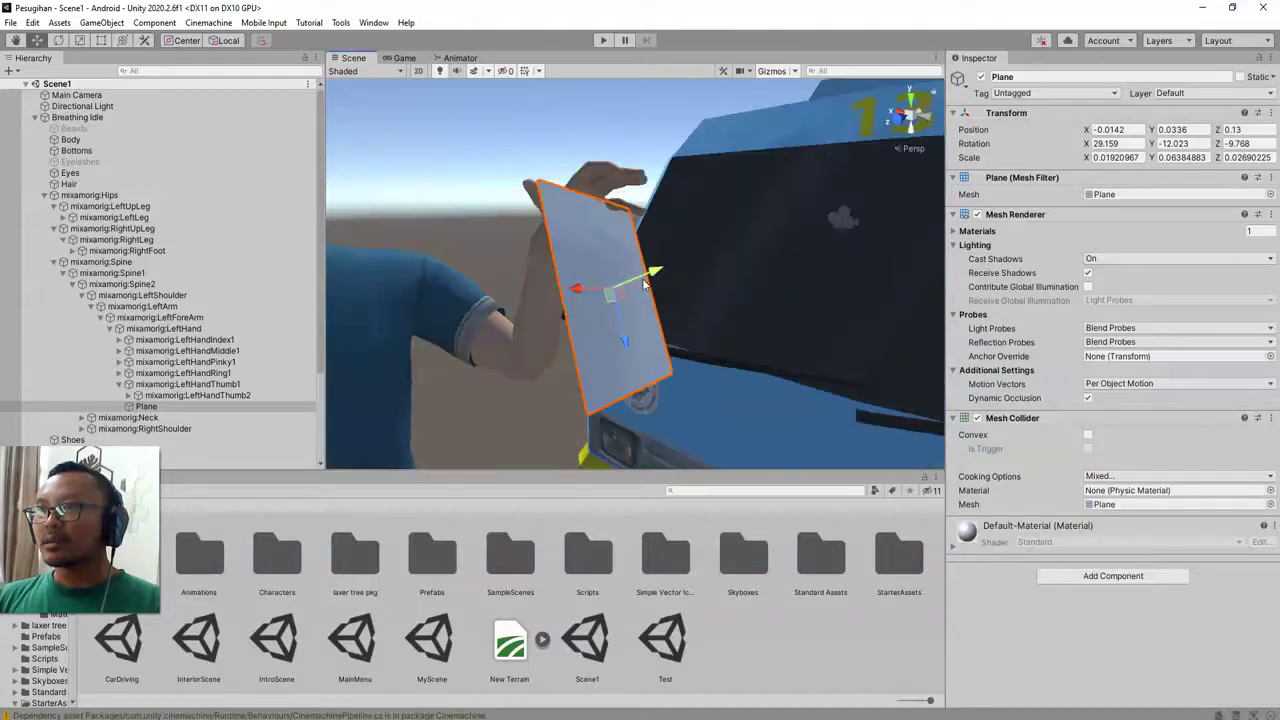
{"action": "left_click_drag", "start_coordinate": [586, 271], "coordinate": [731, 305], "text": "alt"}
{"action": "left_click_drag", "start_coordinate": [598, 255], "coordinate": [757, 290], "text": "alt"}
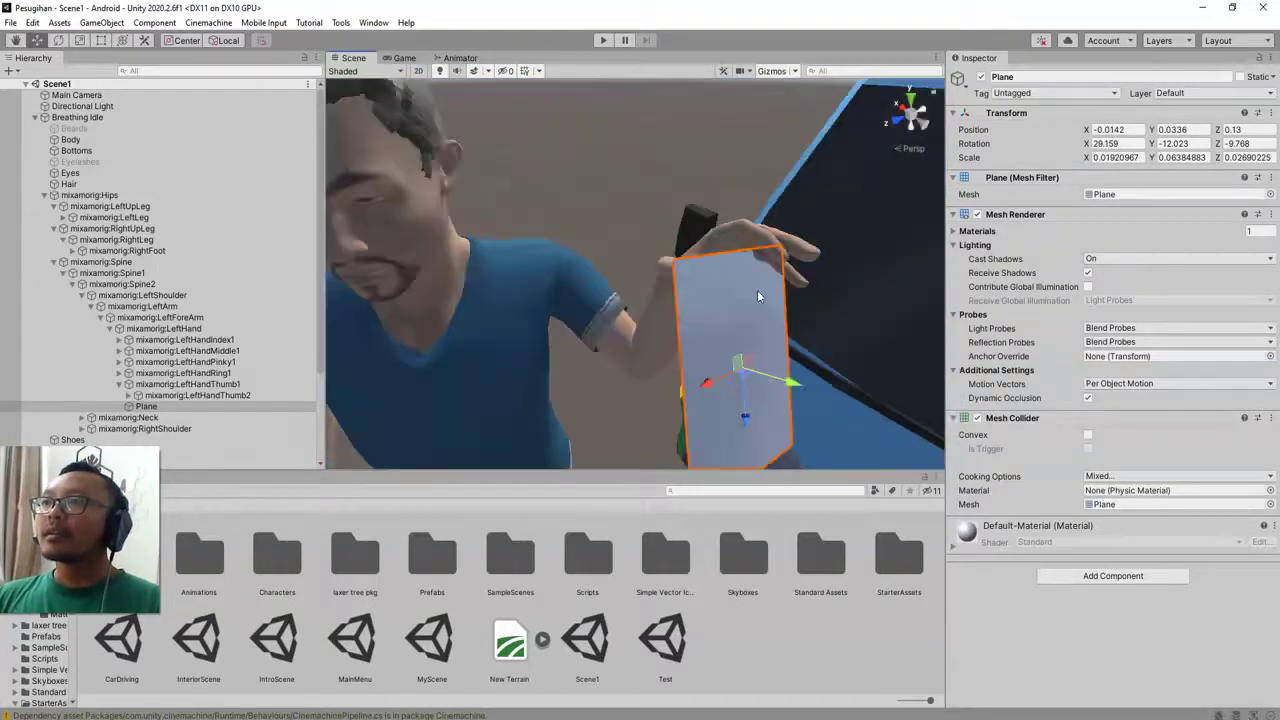
Expand the mixamorig:LeftHandPinky1 bone and rotate it to about X 18.7°, Y -3.3°, Z 1.3°
{"action": "left_click", "coordinate": [183, 372]}
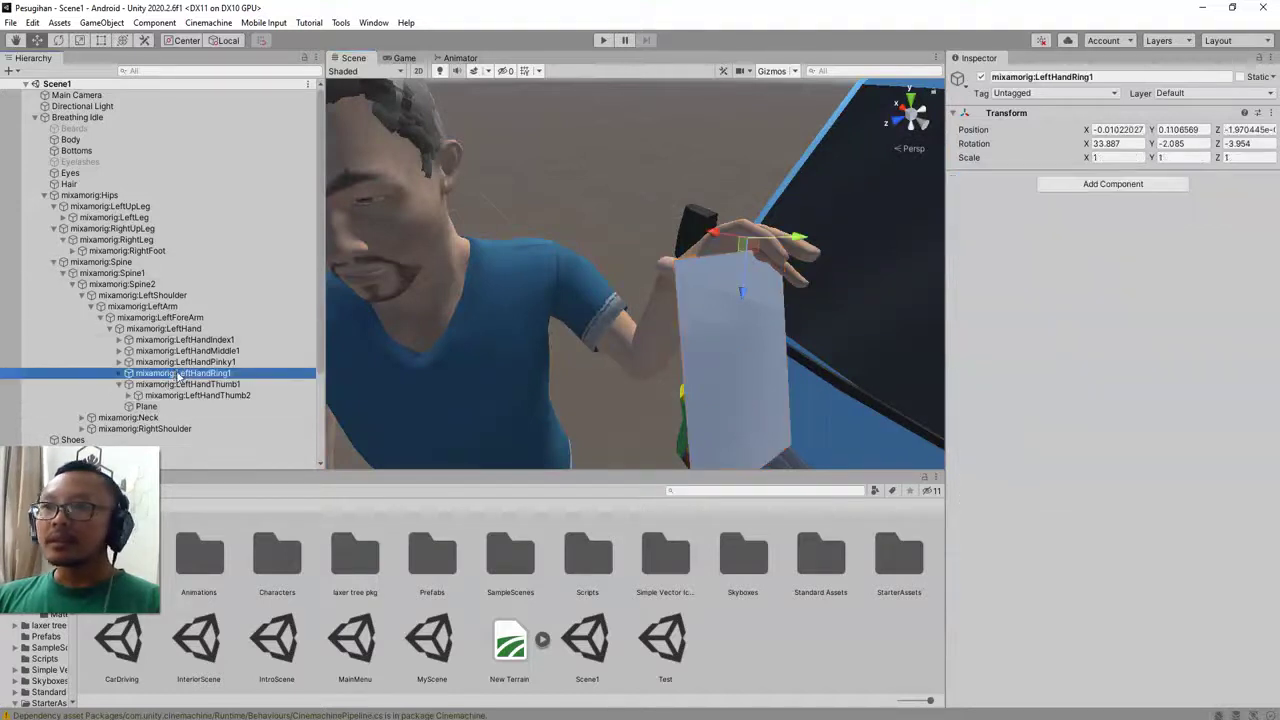
{"action": "left_click_drag", "start_coordinate": [520, 240], "coordinate": [618, 237], "text": "alt"}
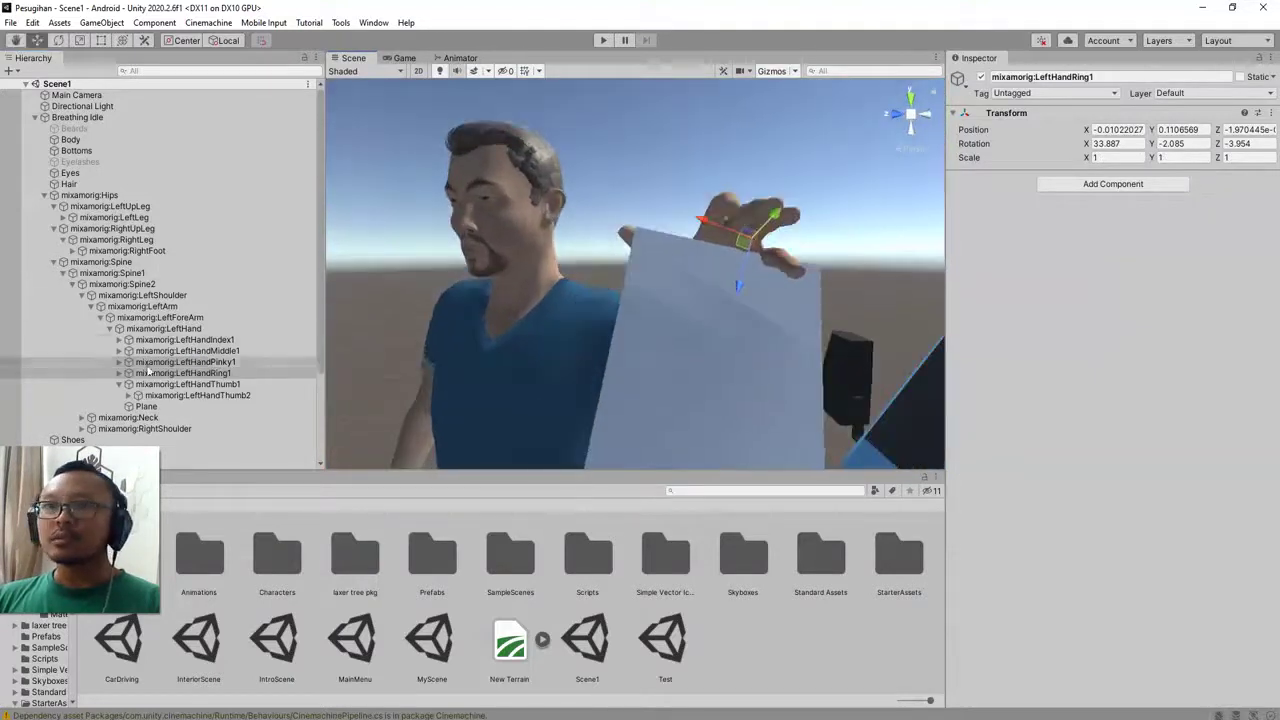
{"action": "left_click", "coordinate": [160, 363]}
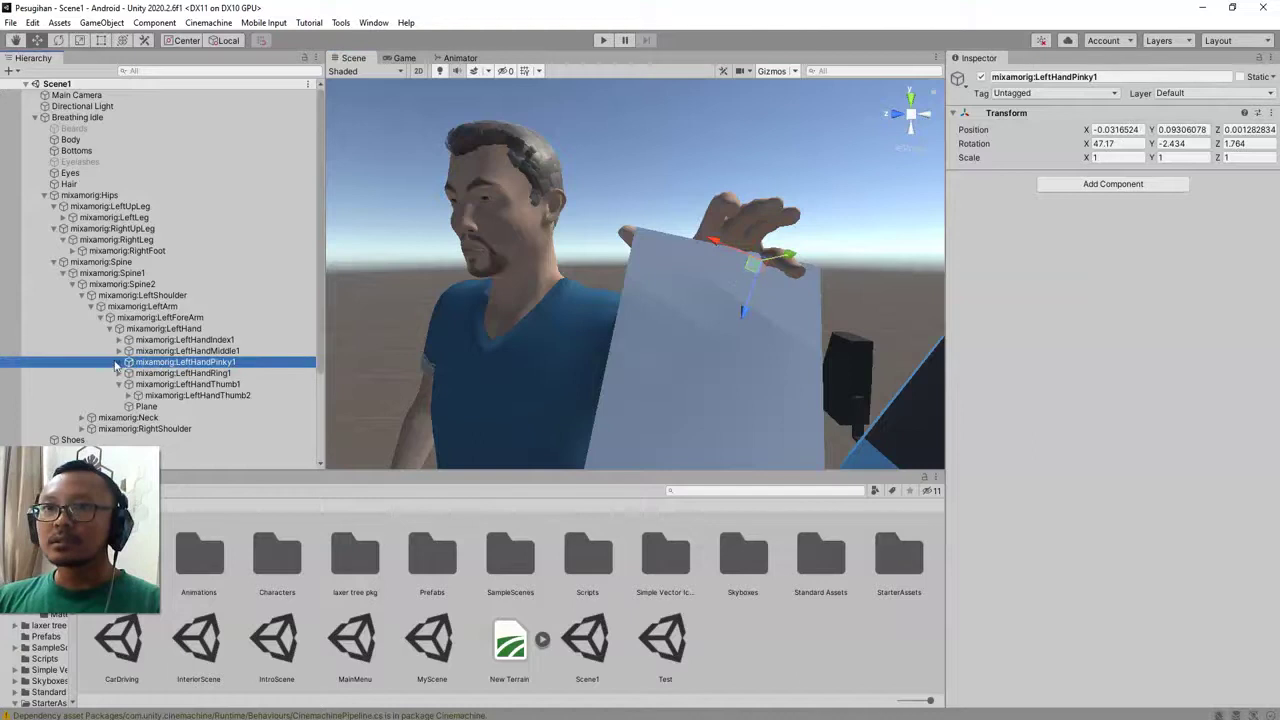
{"action": "left_click", "coordinate": [119, 362]}
{"action": "left_click", "coordinate": [183, 374]}
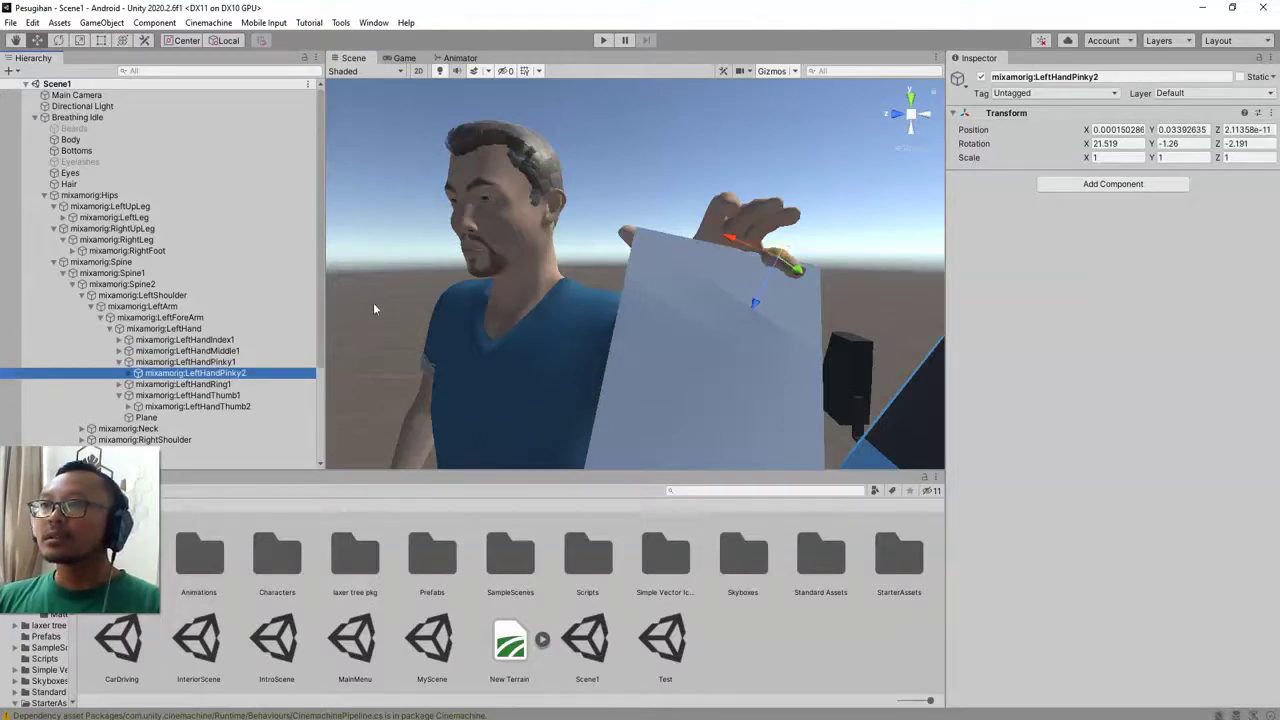
{"action": "left_click_drag", "start_coordinate": [299, 340], "coordinate": [329, 338], "text": "alt"}
{"action": "left_click_drag", "start_coordinate": [520, 345], "coordinate": [650, 322], "text": "alt"}
{"action": "left_click", "coordinate": [200, 362]}
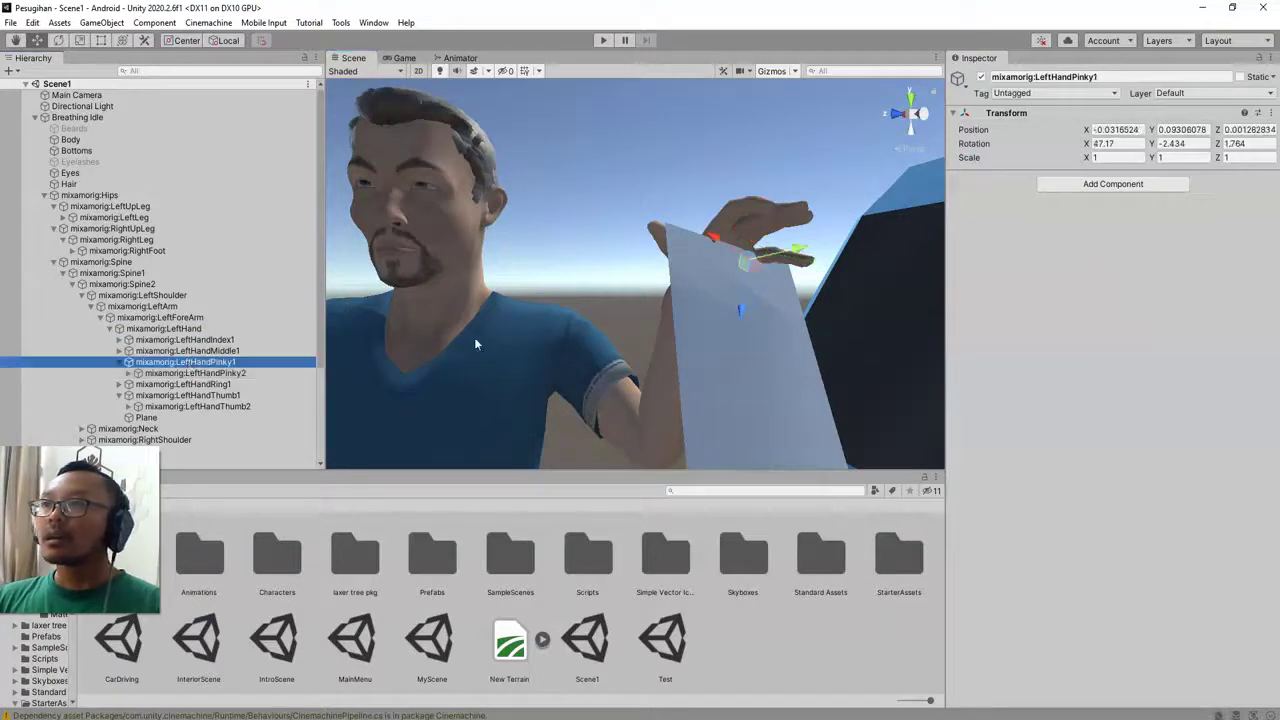
{"action": "left_click", "coordinate": [62, 41]}
{"action": "left_click_drag", "start_coordinate": [733, 317], "coordinate": [765, 305]}
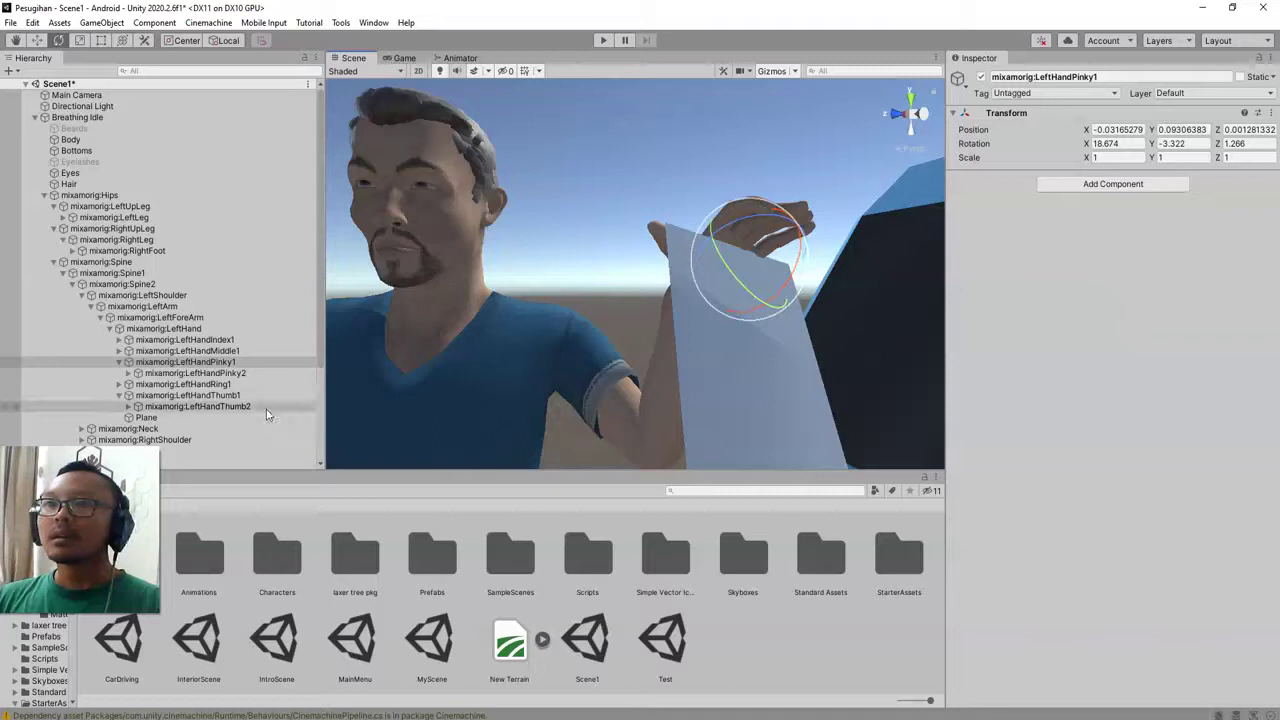
Curl the mixamorig:LeftHandPinky2 bone over the plane, to about X 63.3°, Y -176.4°, Z -175.5°
{"action": "left_click", "coordinate": [195, 373]}
{"action": "left_click_drag", "start_coordinate": [812, 280], "coordinate": [753, 352]}
{"action": "left_click_drag", "start_coordinate": [841, 345], "coordinate": [740, 354], "text": "alt"}
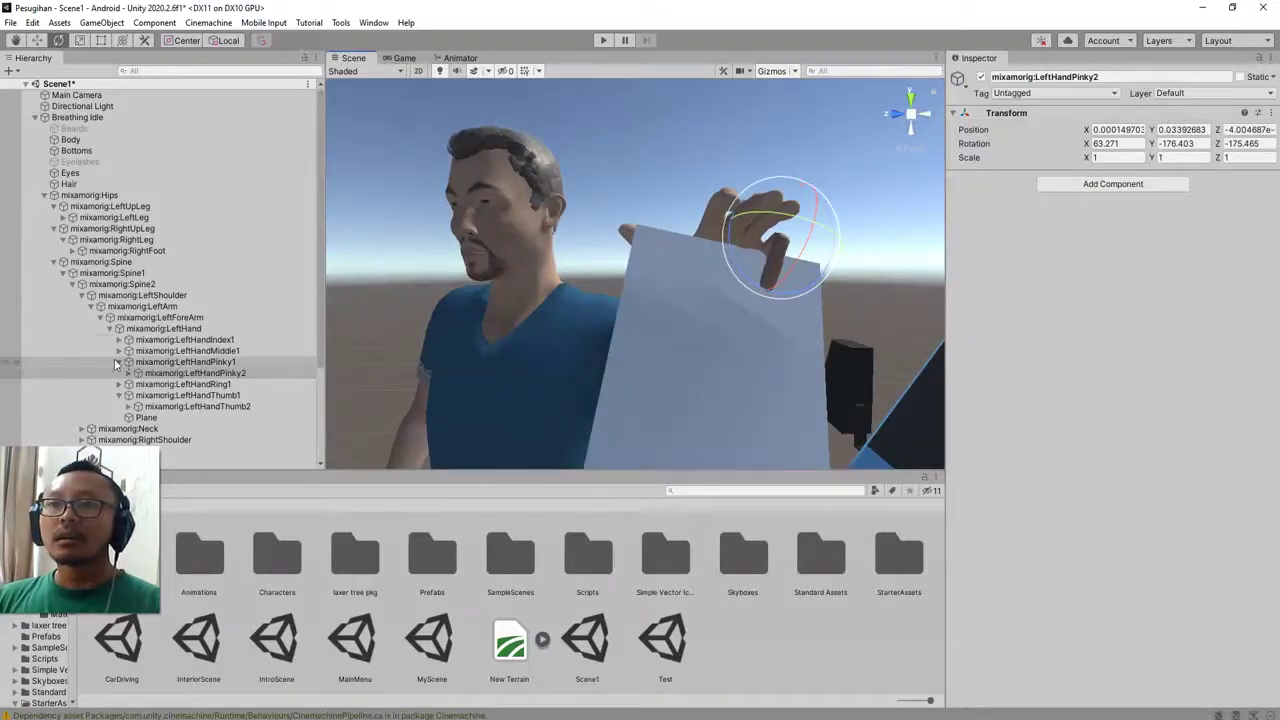
Rotate mixamorig:LeftHandMiddle2 to about X 117.9°, Y -176.8°, Z -175.9° and bend mixamorig:LeftHandMiddle1 down over the plane
{"action": "left_click", "coordinate": [180, 351]}
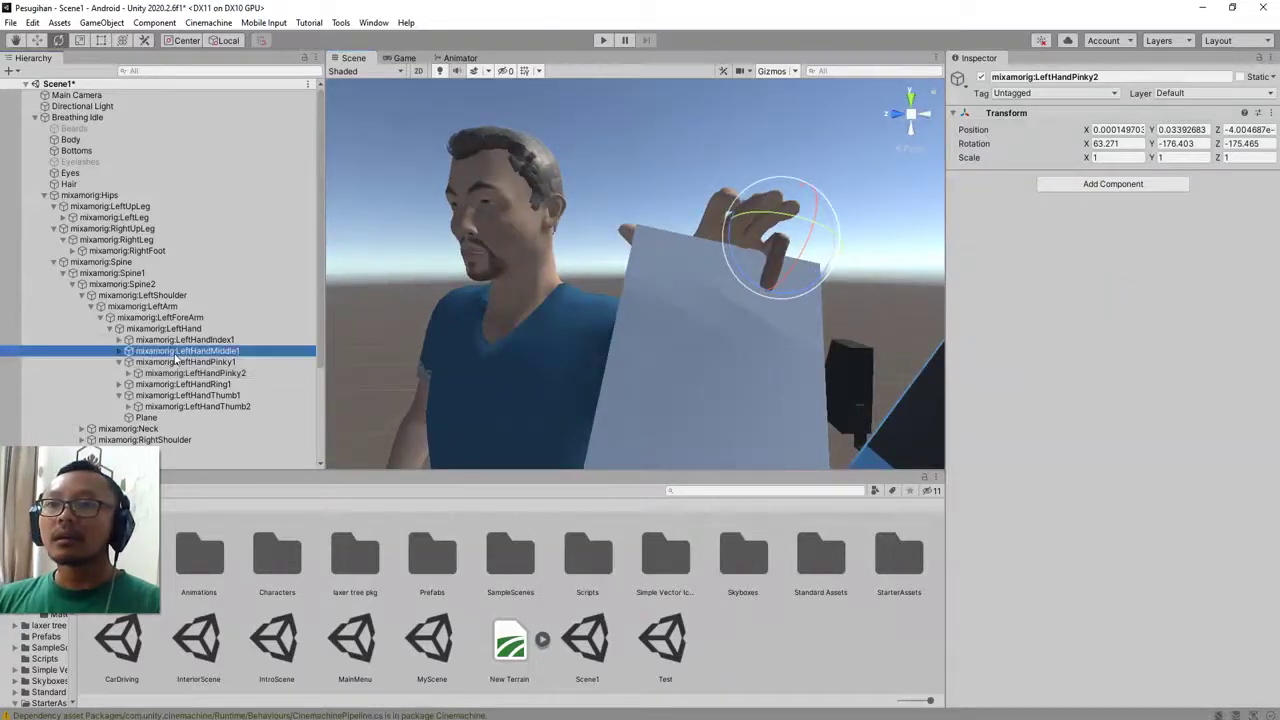
{"action": "left_click", "coordinate": [119, 351]}
{"action": "left_click", "coordinate": [180, 363]}
{"action": "left_click_drag", "start_coordinate": [757, 240], "coordinate": [726, 297]}
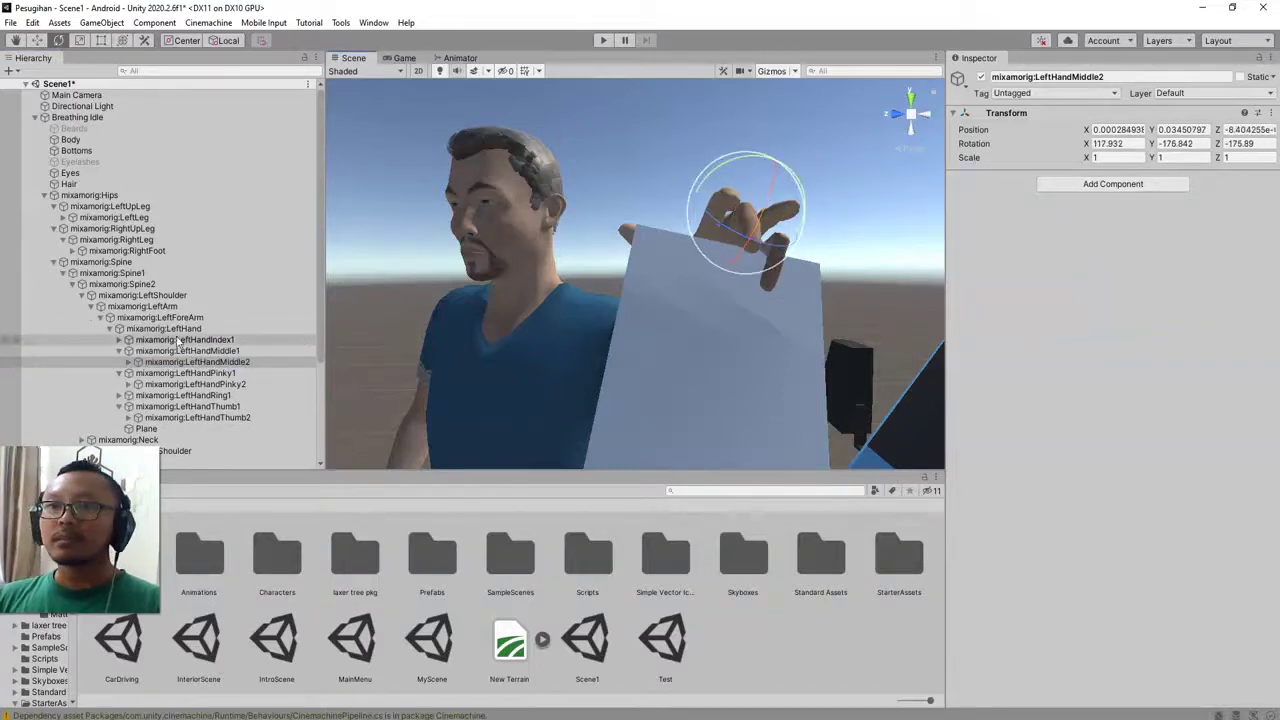
{"action": "left_click", "coordinate": [220, 351]}
{"action": "left_click_drag", "start_coordinate": [728, 236], "coordinate": [734, 296]}
Bend the mixamorig:LeftHandIndex1 bone over the plane, to about X 77°, Y -16.4°, Z -17.1°
{"action": "left_click", "coordinate": [169, 341]}
{"action": "left_click_drag", "start_coordinate": [700, 242], "coordinate": [696, 286]}
{"action": "mouse_move", "coordinate": [730, 312]}
{"action": "left_mouse_down", "text": "alt"}
{"action": "mouse_move", "coordinate": [983, 321]}
{"action": "mouse_move", "coordinate": [740, 316]}
{"action": "mouse_move", "coordinate": [750, 311]}
{"action": "left_mouse_up", "text": "alt"}
Bend the mixamorig:LeftHandRing1 bone over the plane, to about X 76.5°, Y -166°, Z -165.8°
{"action": "left_click", "coordinate": [182, 395]}
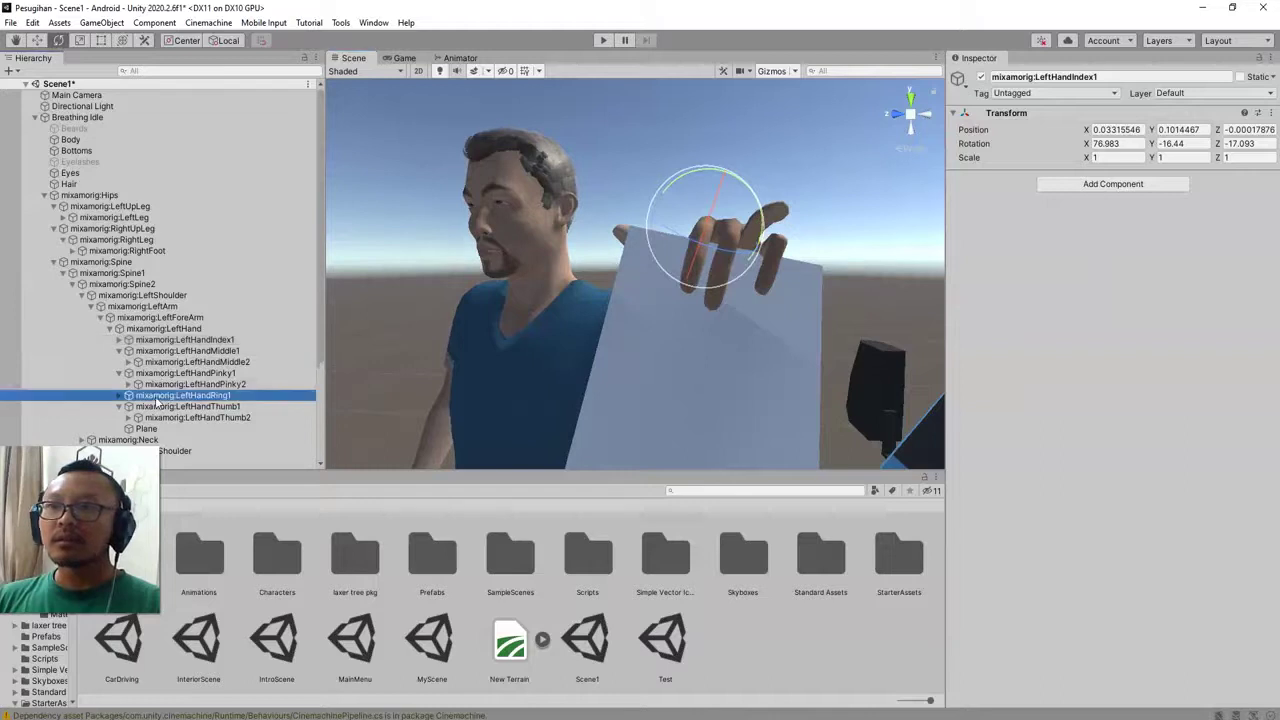
{"action": "left_click_drag", "start_coordinate": [728, 314], "coordinate": [732, 314]}
{"action": "scroll", "coordinate": [729, 328], "scroll_direction": "down", "scroll_amount": 8}
{"action": "left_click_drag", "start_coordinate": [728, 360], "coordinate": [878, 365], "text": "alt"}
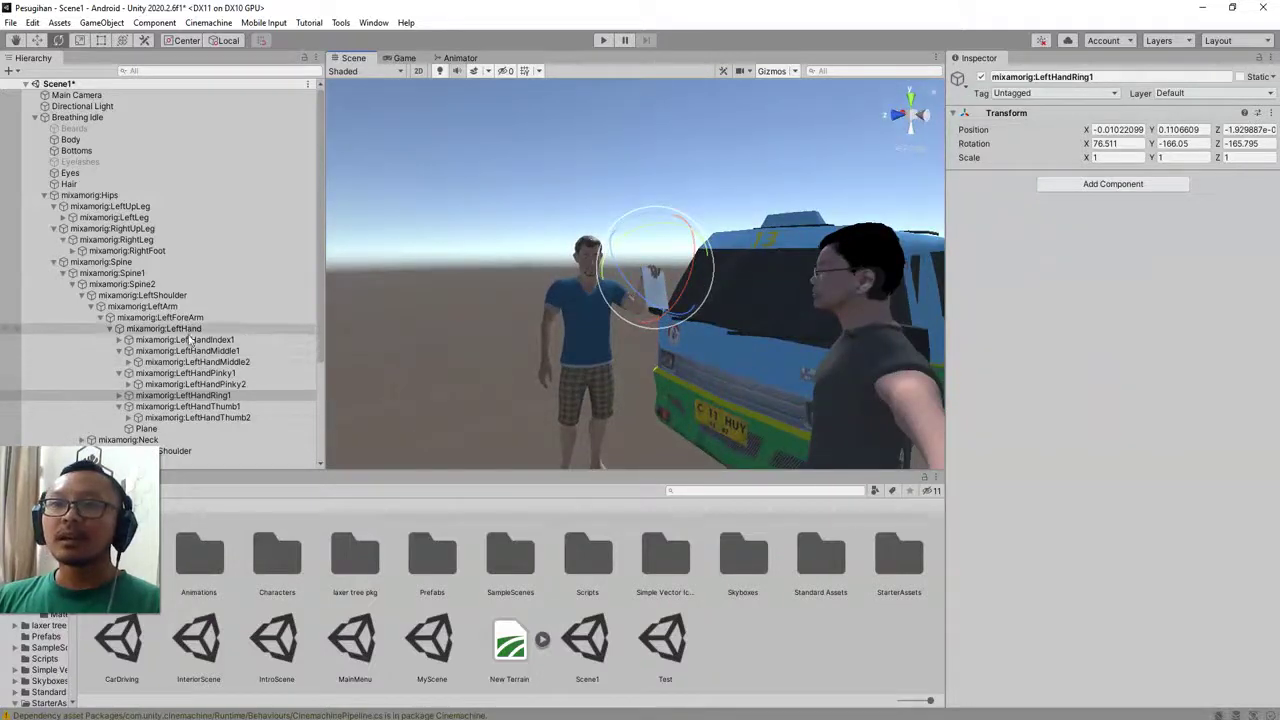
Rotate the mixamorig:LeftHand bone to bend the wrist holding the plane, and select the mixamorig:LeftForeArm bone
{"action": "left_click", "coordinate": [186, 331]}
{"action": "left_click_drag", "start_coordinate": [697, 283], "coordinate": [672, 302]}
{"action": "left_click", "coordinate": [160, 317]}
{"action": "key", "text": "f"}
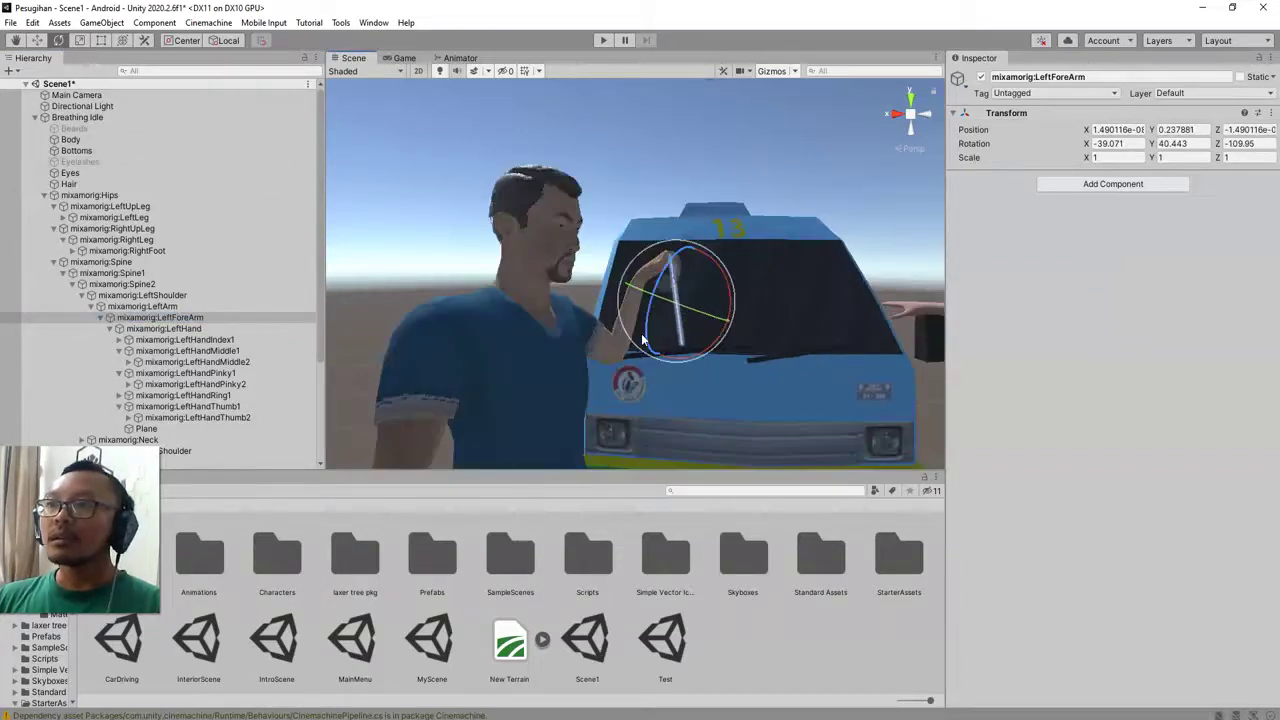
Inspect the Breathing Idle character's arm, shoulder, spine and hip bones one by one, checking their rotation handles
{"action": "left_click", "coordinate": [145, 306]}
{"action": "left_click", "coordinate": [143, 295]}
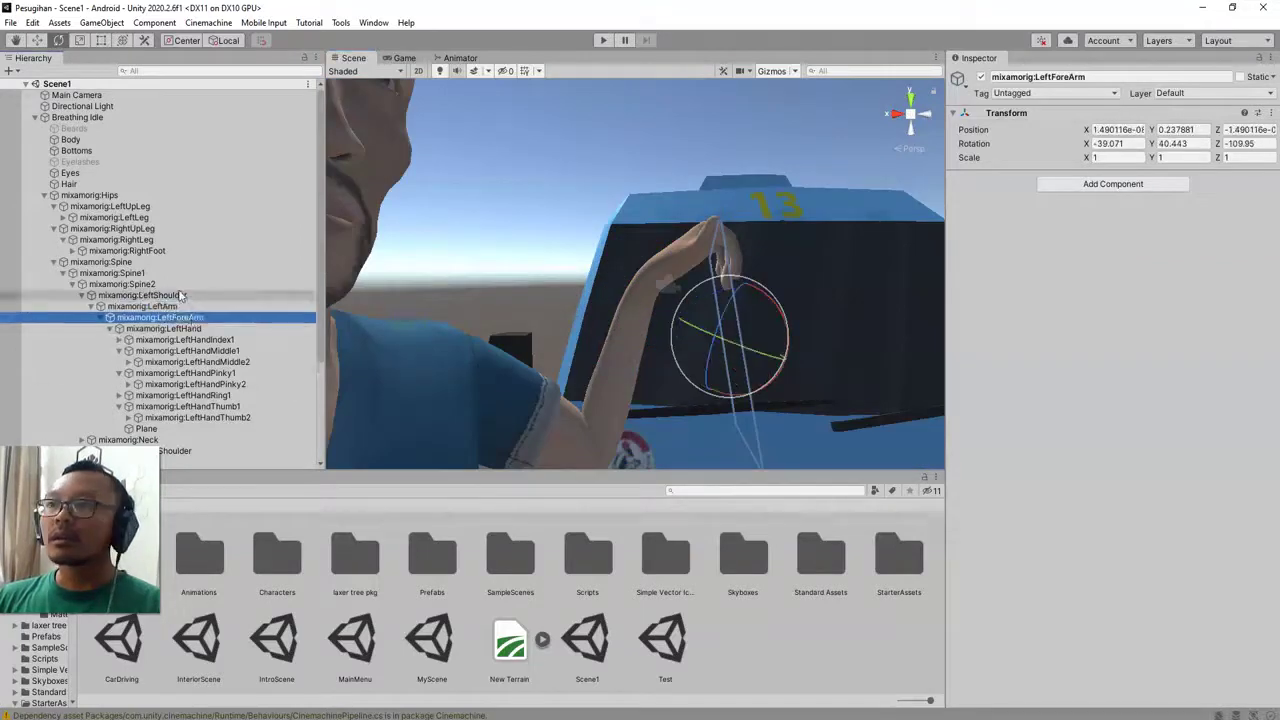
{"action": "left_click", "coordinate": [109, 263]}
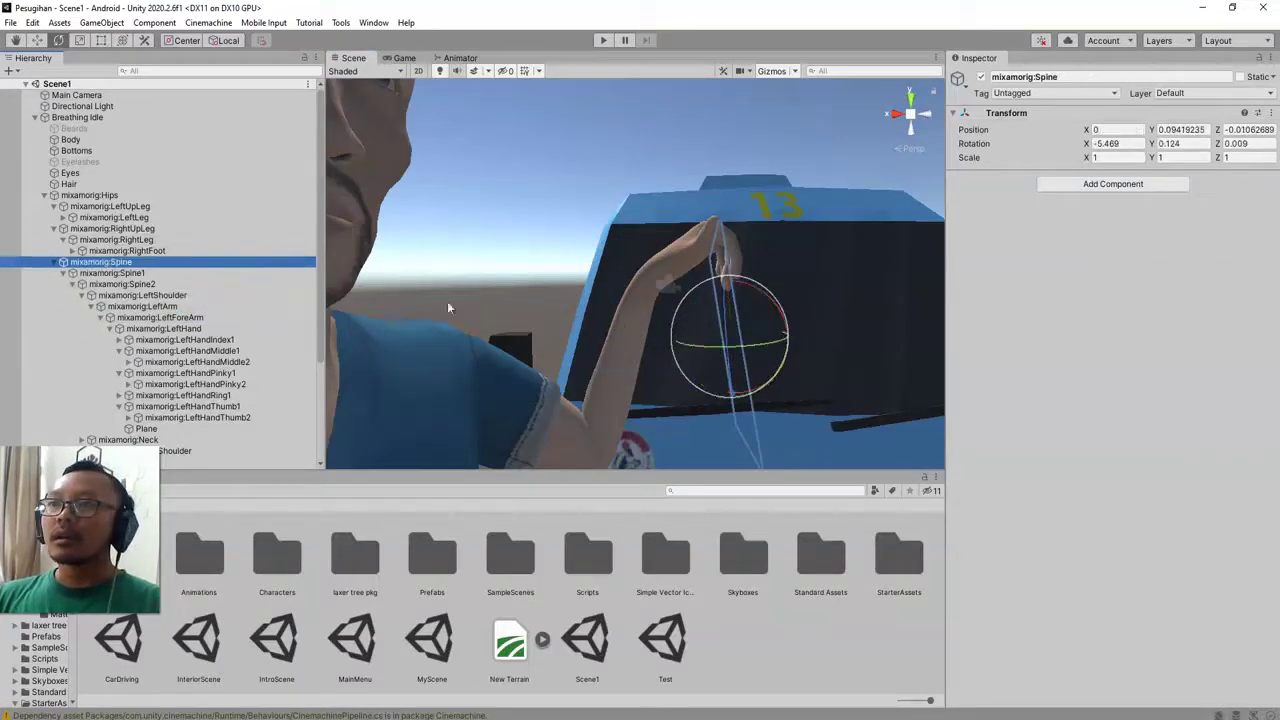
{"action": "left_click", "coordinate": [146, 296]}
{"action": "left_click", "coordinate": [143, 275]}
{"action": "left_click", "coordinate": [146, 317]}
{"action": "left_click", "coordinate": [126, 263]}
{"action": "left_click", "coordinate": [117, 242]}
{"action": "left_click", "coordinate": [110, 186]}
{"action": "left_click", "coordinate": [124, 263]}
{"action": "left_click", "coordinate": [132, 286]}
{"action": "left_click", "coordinate": [128, 307]}
{"action": "left_click", "coordinate": [126, 274]}
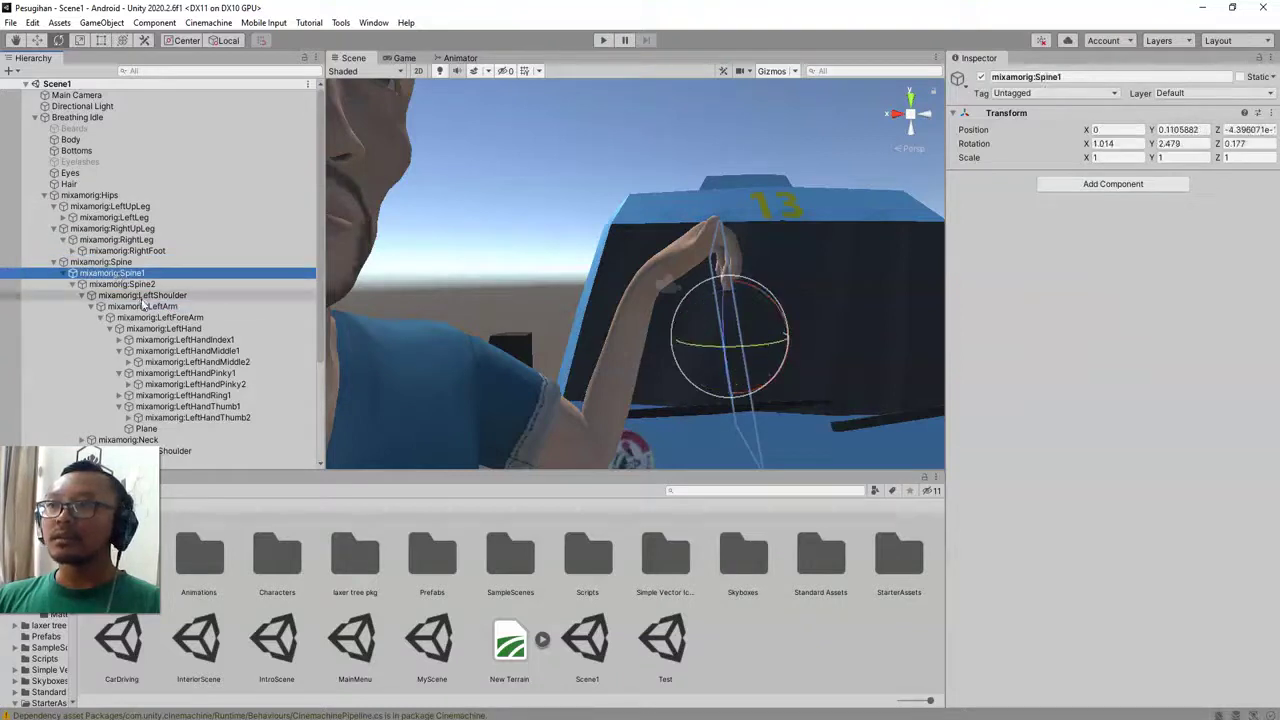
{"action": "left_click", "coordinate": [142, 295]}
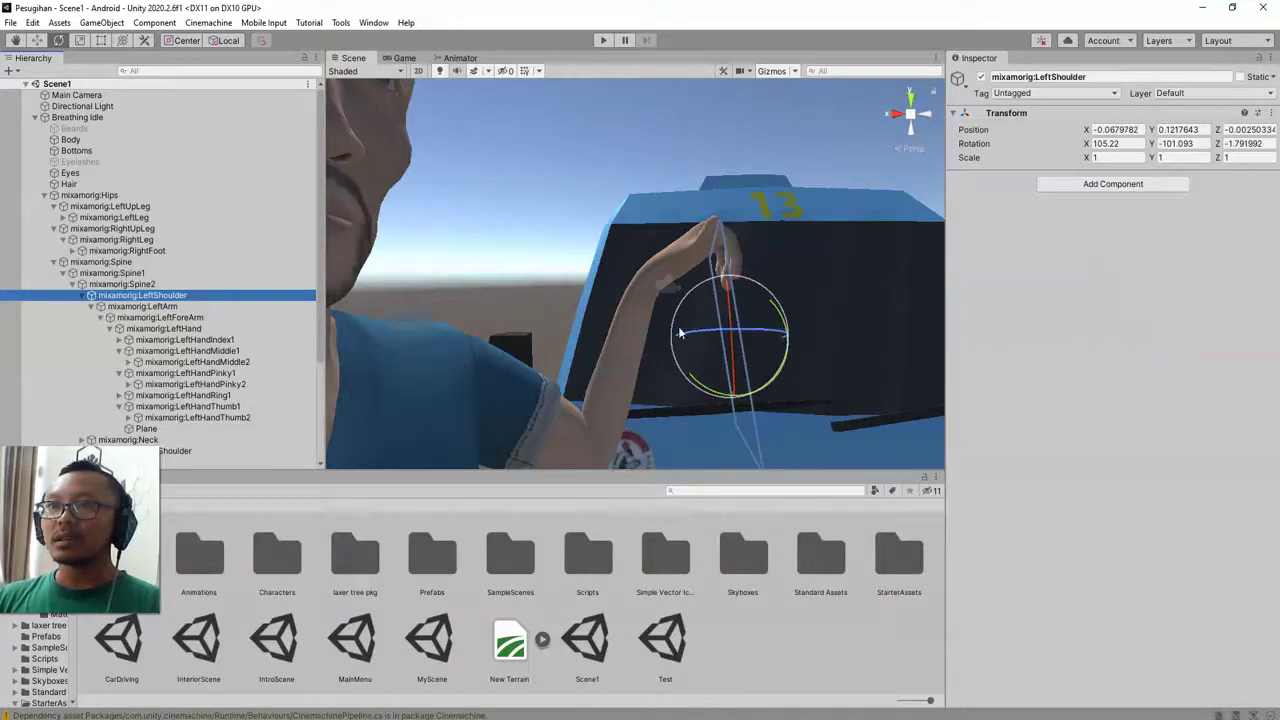
{"action": "left_click", "coordinate": [77, 119]}
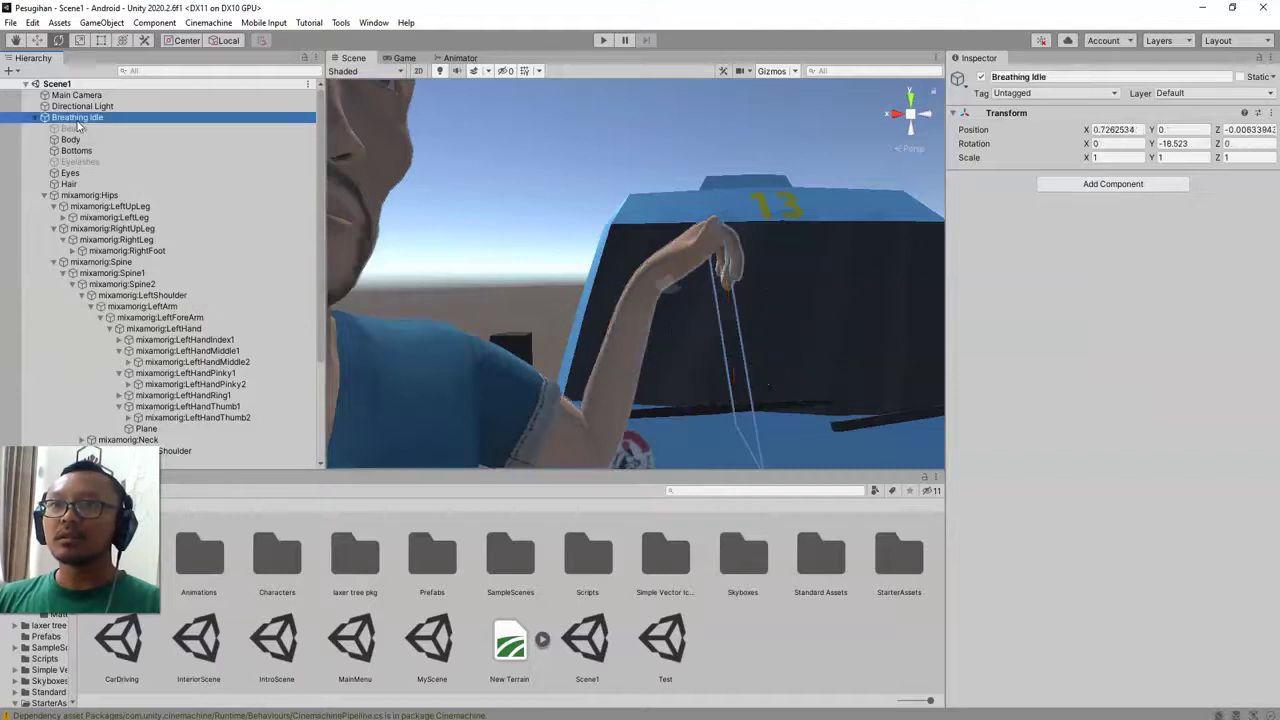
{"action": "left_click", "coordinate": [501, 134]}
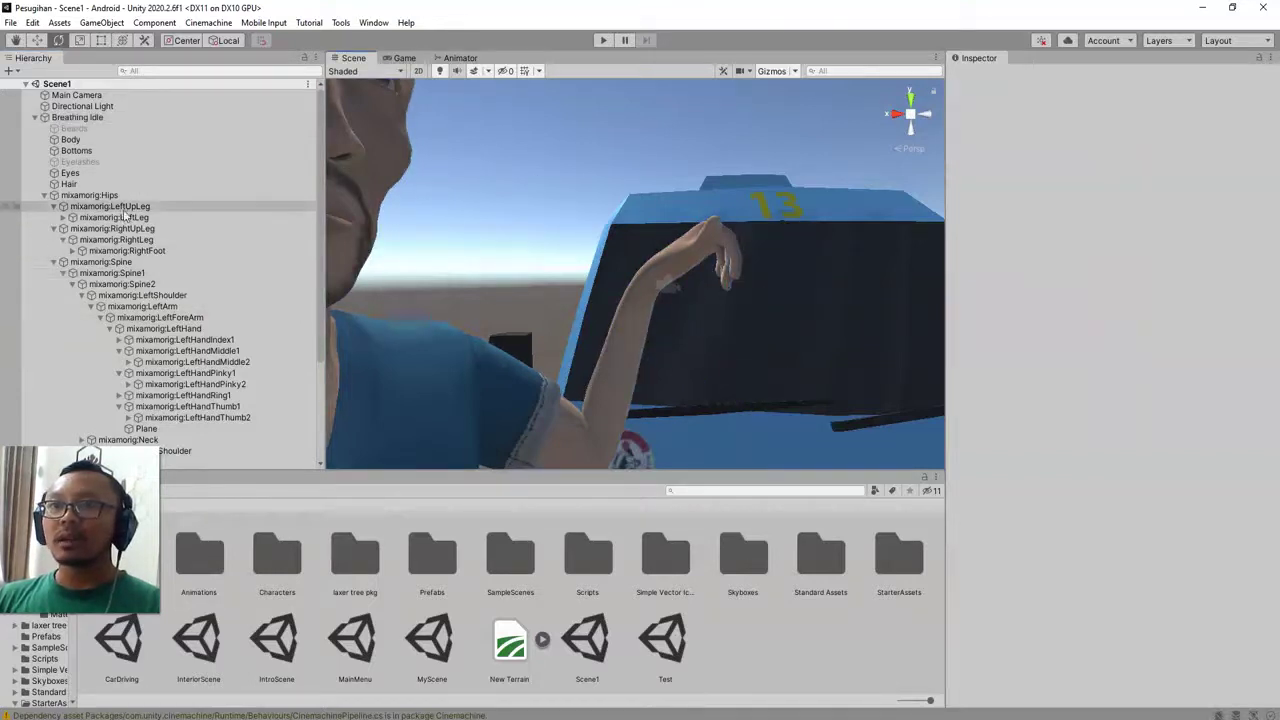
{"action": "left_click", "coordinate": [285, 195]}
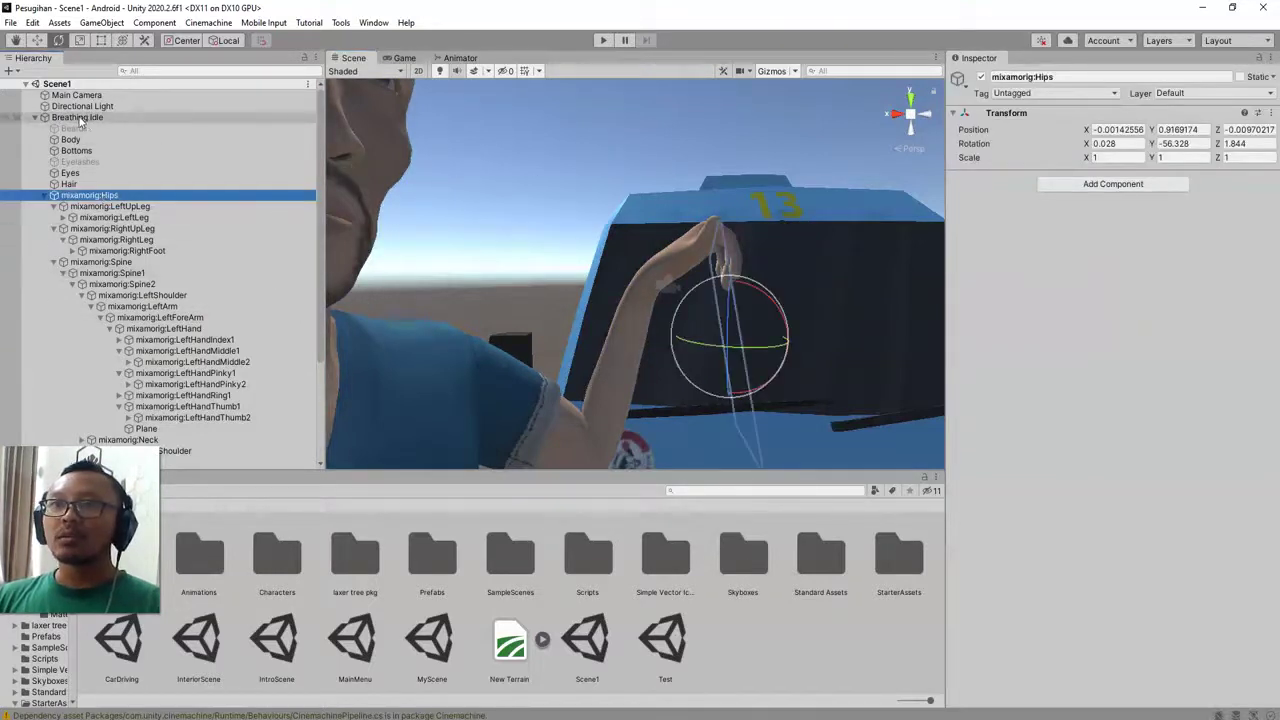
Look through the MyScene, MainMenu and IntroScene scenes, and reopen Scene1
{"action": "left_click", "coordinate": [265, 118]}
{"action": "left_click", "coordinate": [456, 650]}
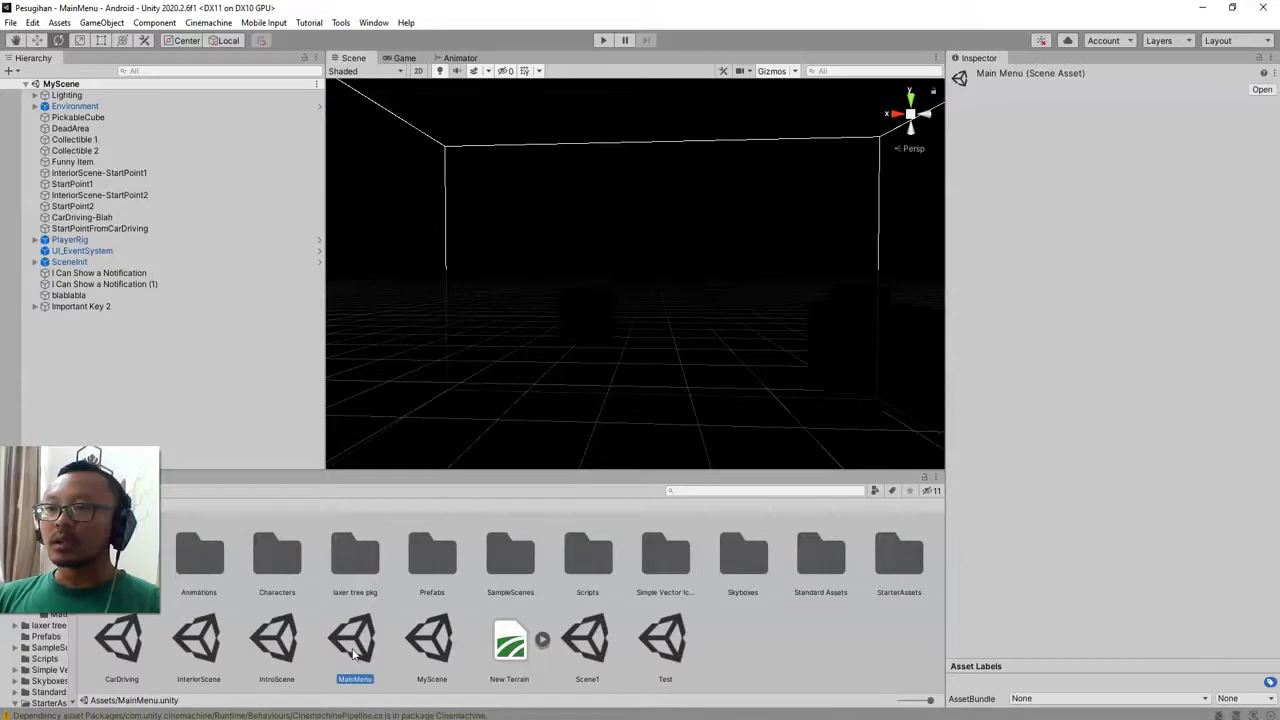
{"action": "left_click", "coordinate": [190, 656]}
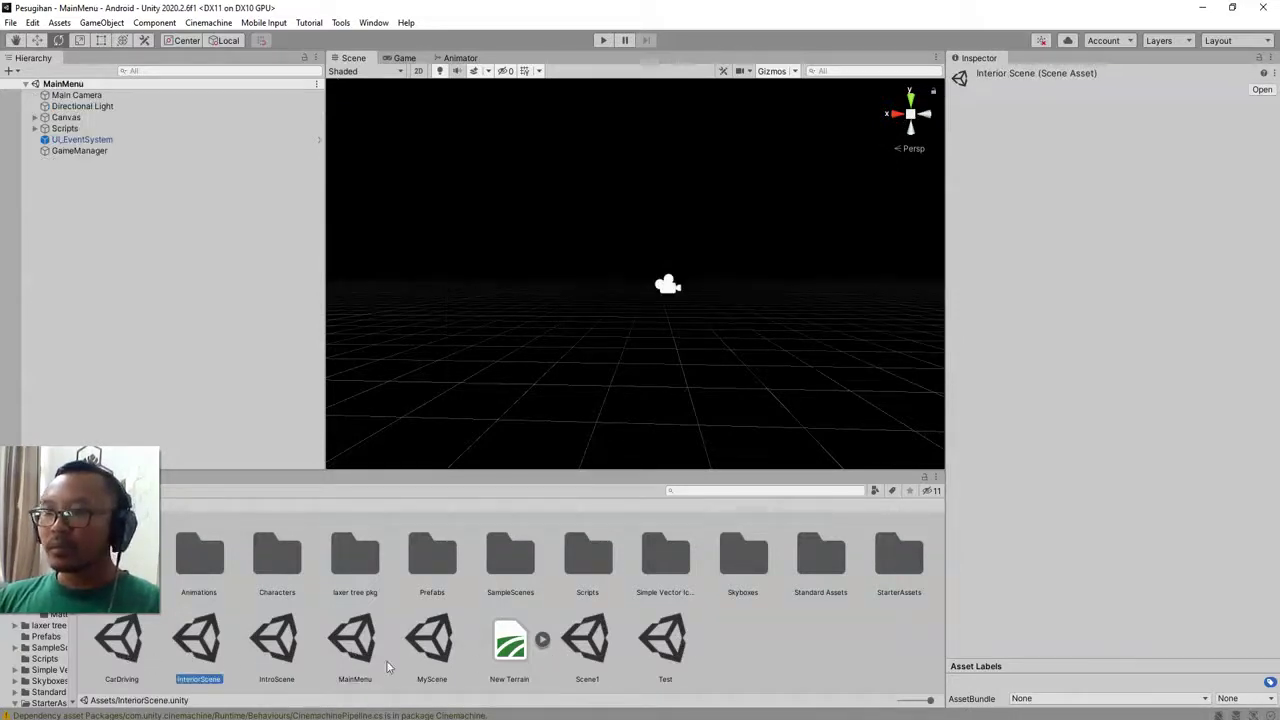
{"action": "left_click", "coordinate": [355, 650]}
{"action": "left_click", "coordinate": [278, 656]}
{"action": "double_click", "coordinate": [261, 667]}
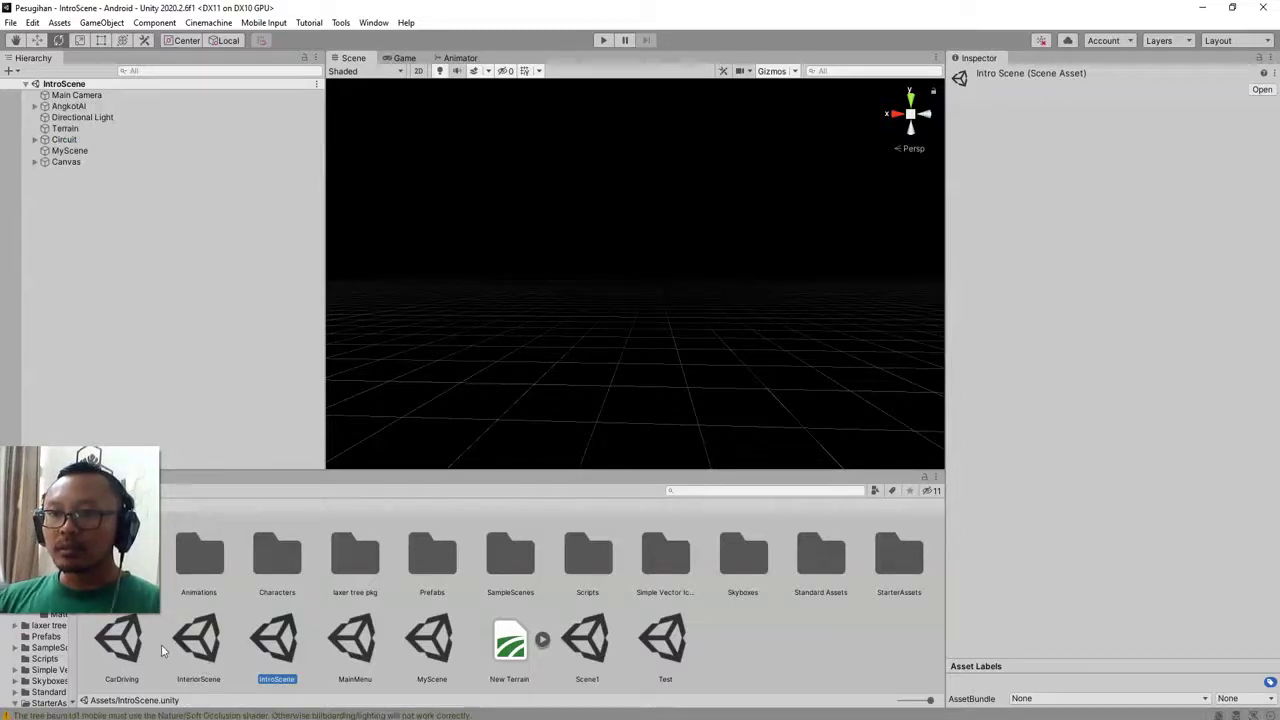
{"action": "double_click", "coordinate": [600, 645]}
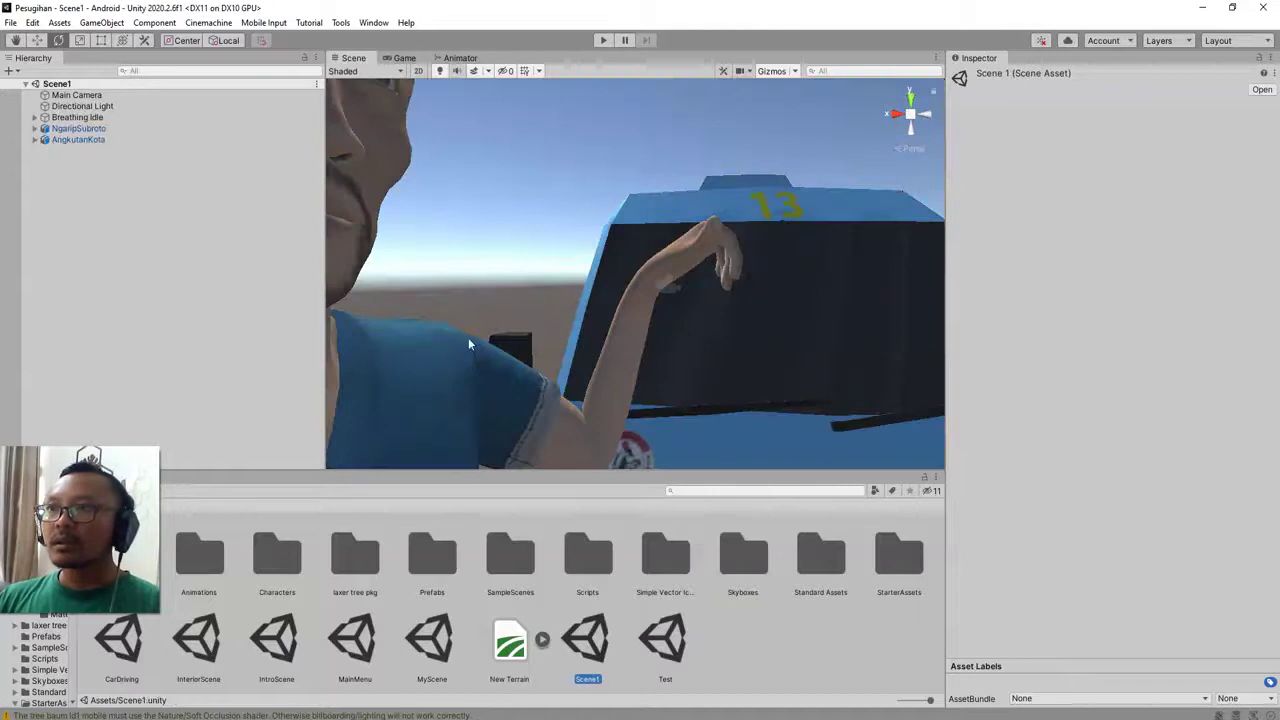
Expand the Breathing Idle bone hierarchy through hips, spine and both shoulders, down to mixamorig:LeftHand and mixamorig:RightForeArm
{"action": "left_click", "coordinate": [80, 129]}
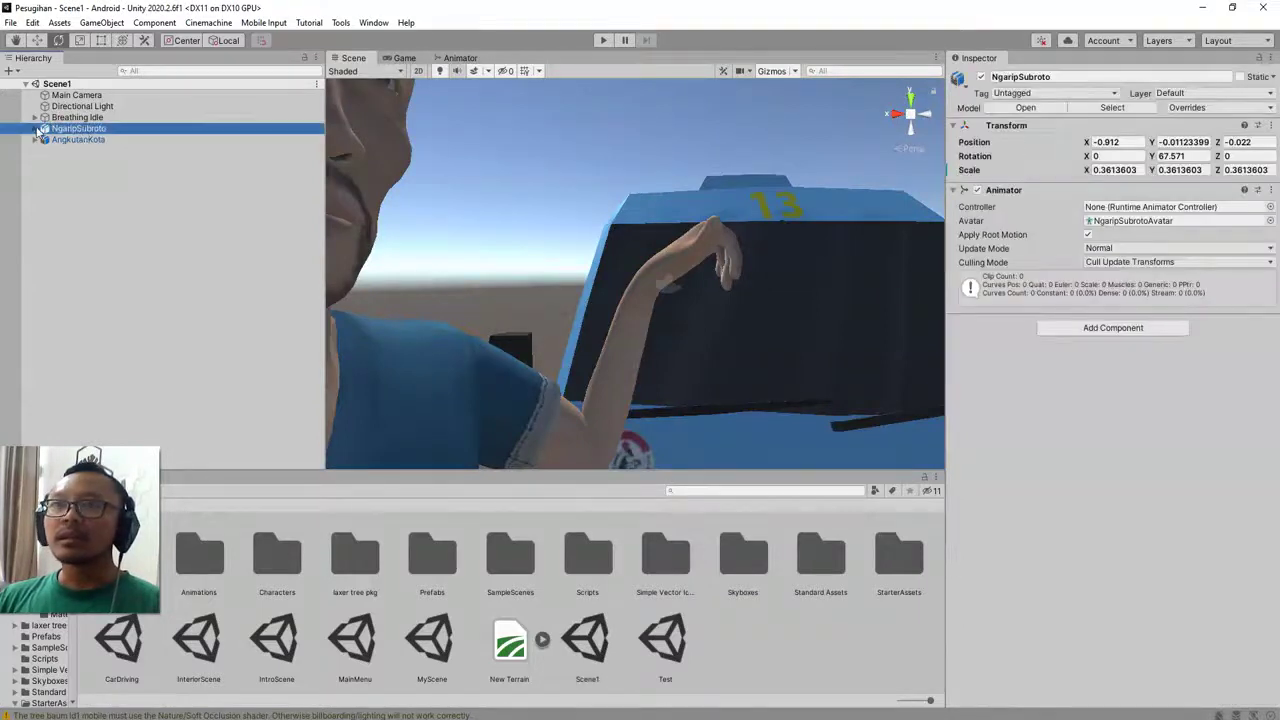
{"action": "left_click", "coordinate": [62, 118]}
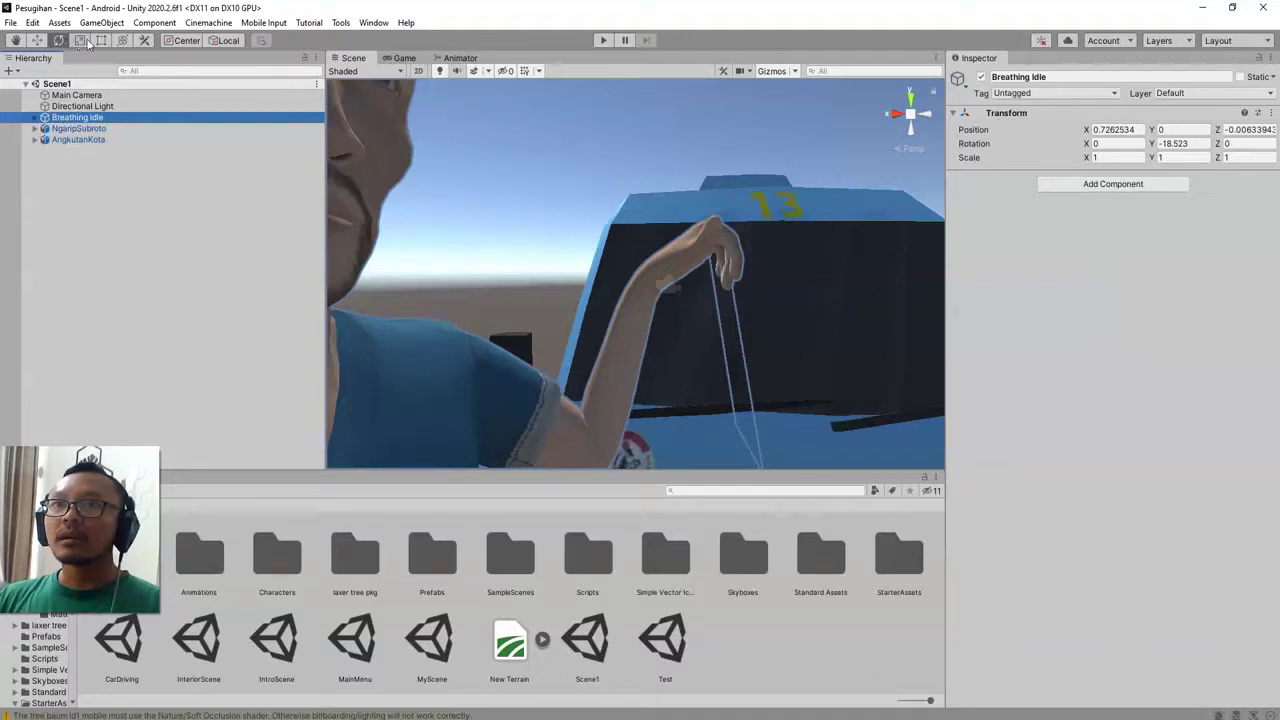
{"action": "left_click", "coordinate": [35, 117]}
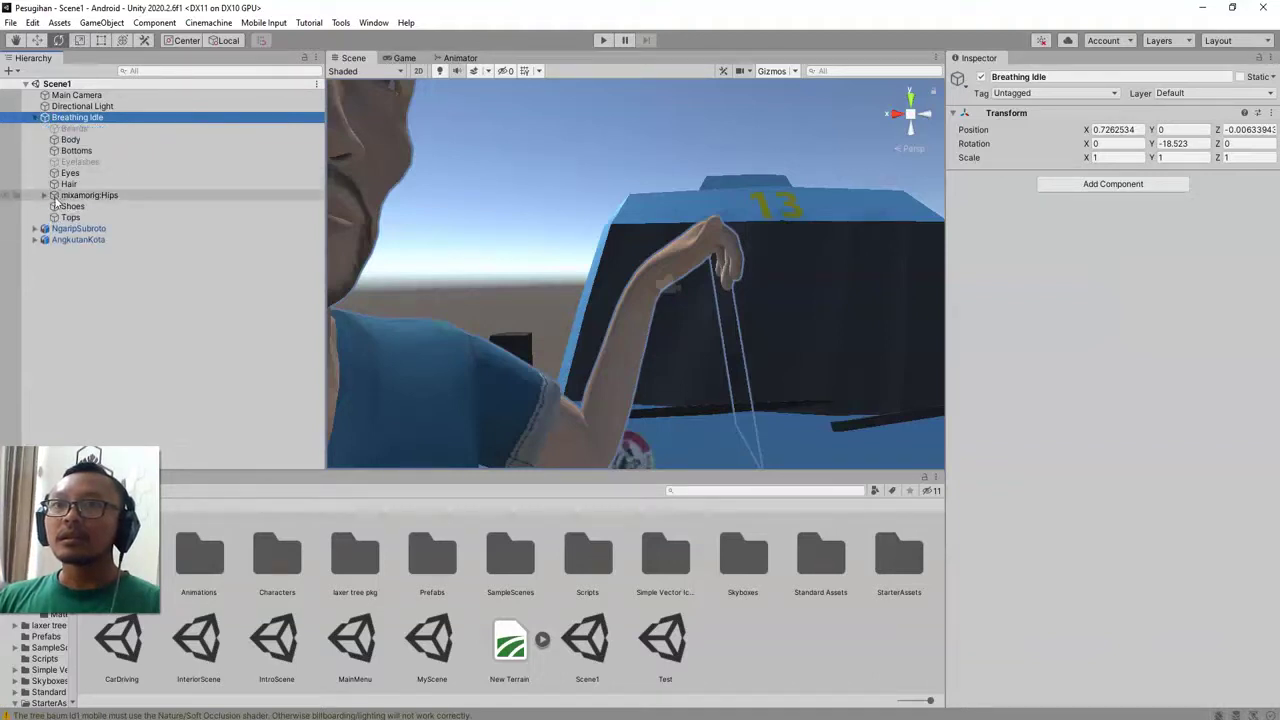
{"action": "left_click", "coordinate": [45, 195]}
{"action": "left_click", "coordinate": [63, 217]}
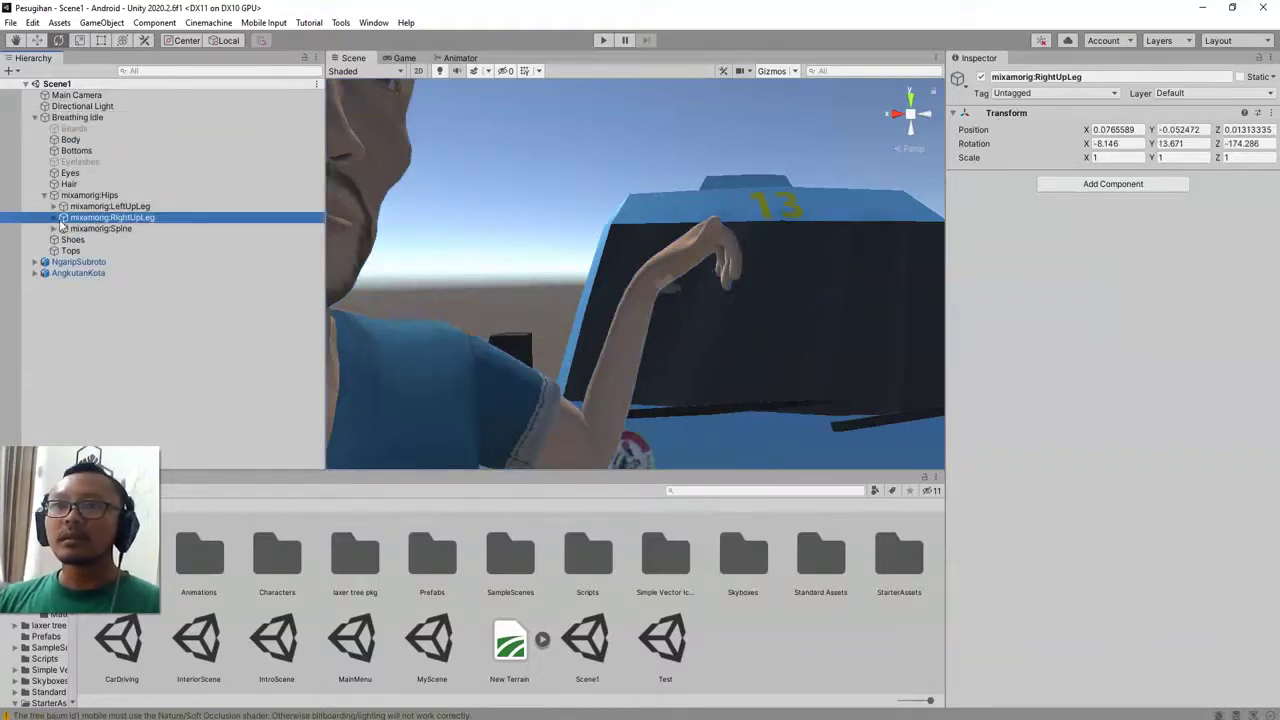
{"action": "left_click", "coordinate": [63, 240]}
{"action": "left_click", "coordinate": [72, 251]}
{"action": "left_click", "coordinate": [81, 284]}
{"action": "left_click", "coordinate": [90, 295]}
{"action": "left_click", "coordinate": [81, 262]}
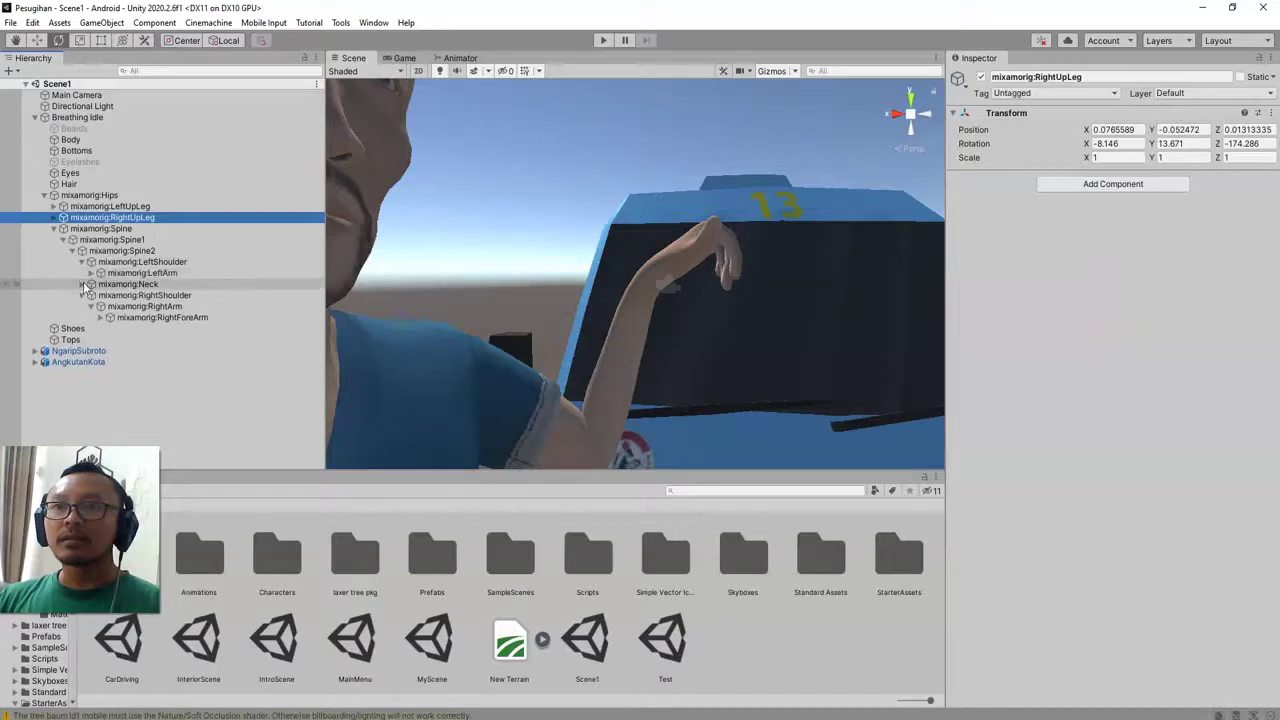
{"action": "left_click", "coordinate": [90, 273]}
{"action": "left_click", "coordinate": [100, 284]}
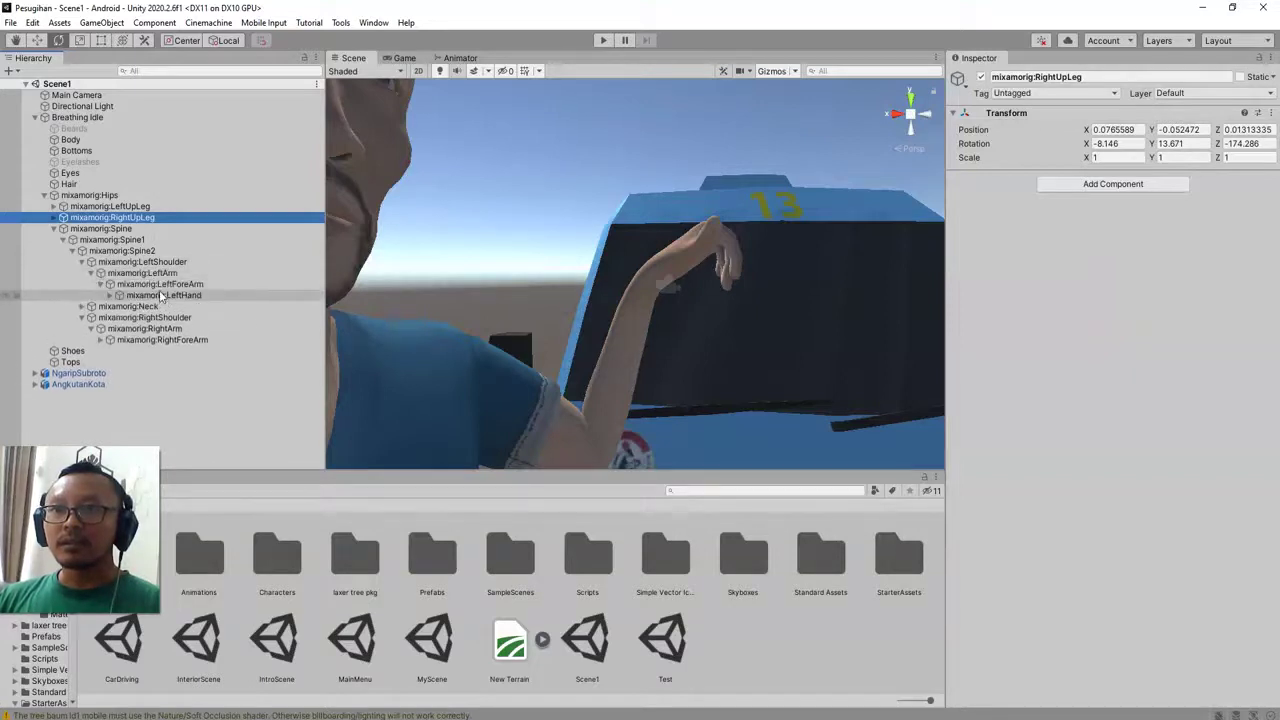
Select the mixamorig:LeftArm bone, set the handle orientation to Global and activate the Move tool
{"action": "left_click", "coordinate": [159, 285]}
{"action": "left_click", "coordinate": [142, 273]}
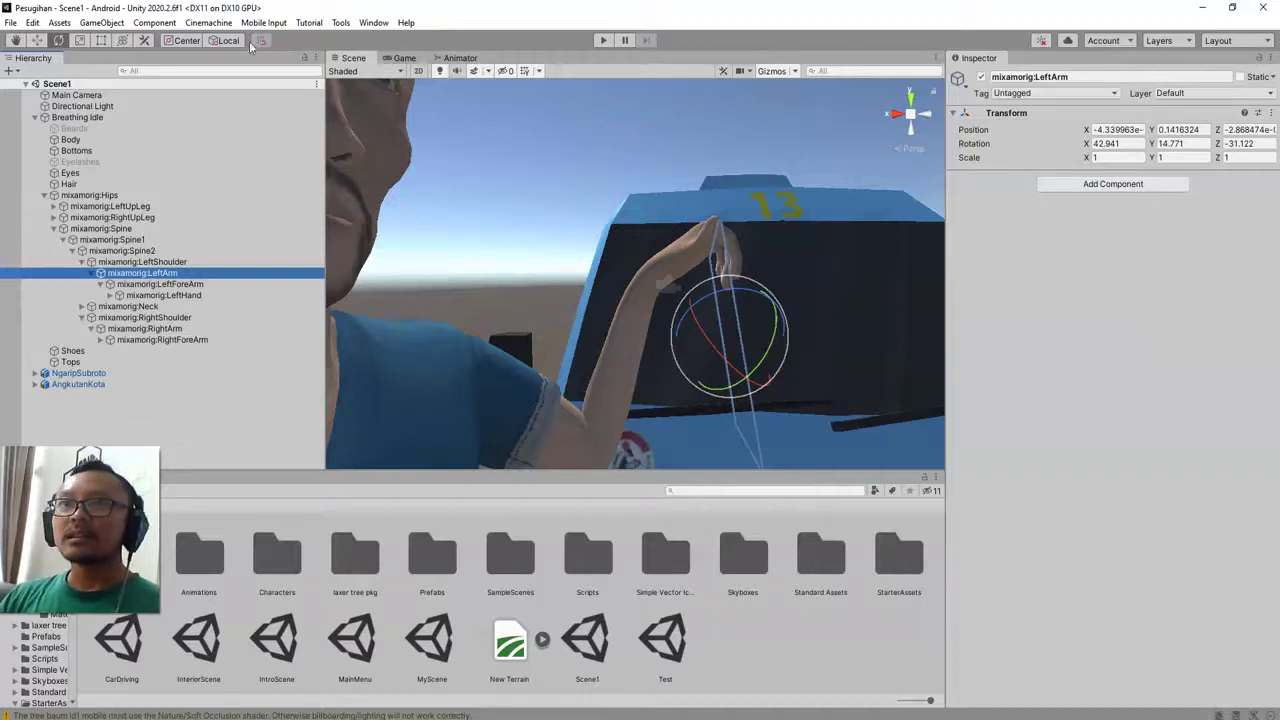
{"action": "left_click", "coordinate": [209, 43]}
{"action": "left_click", "coordinate": [207, 43]}
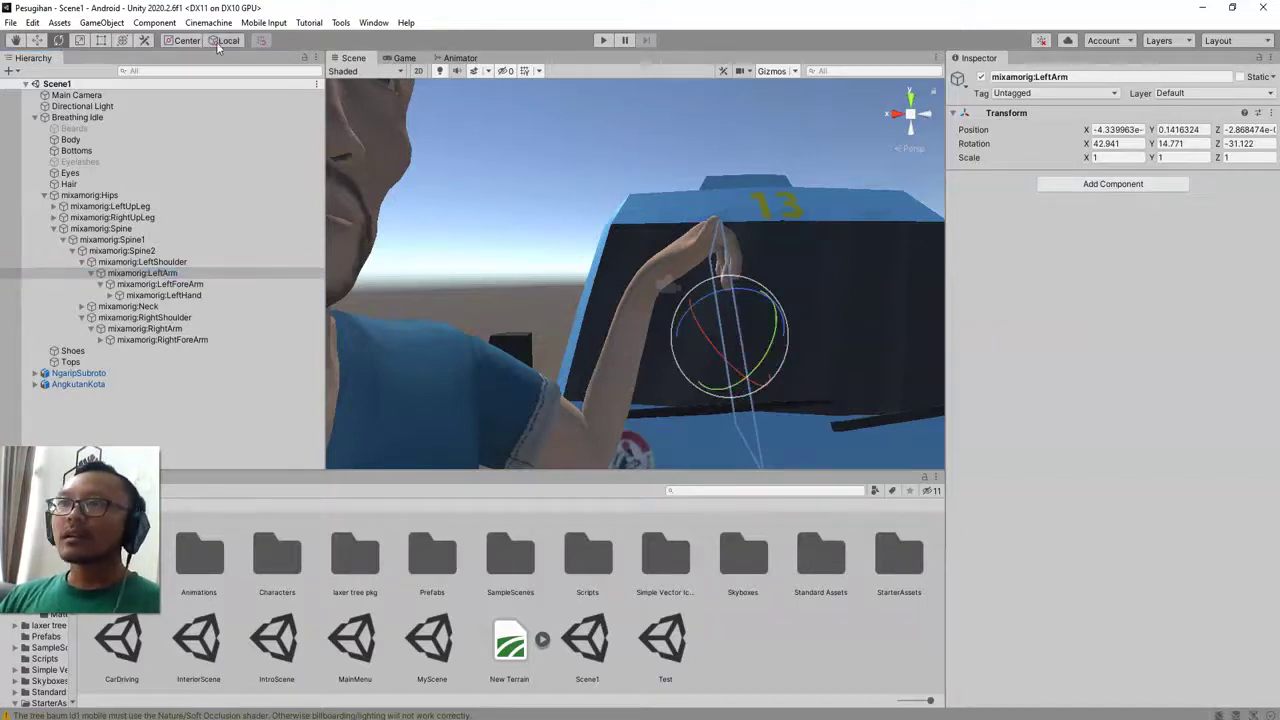
{"action": "left_click", "coordinate": [222, 41]}
{"action": "left_click", "coordinate": [100, 41]}
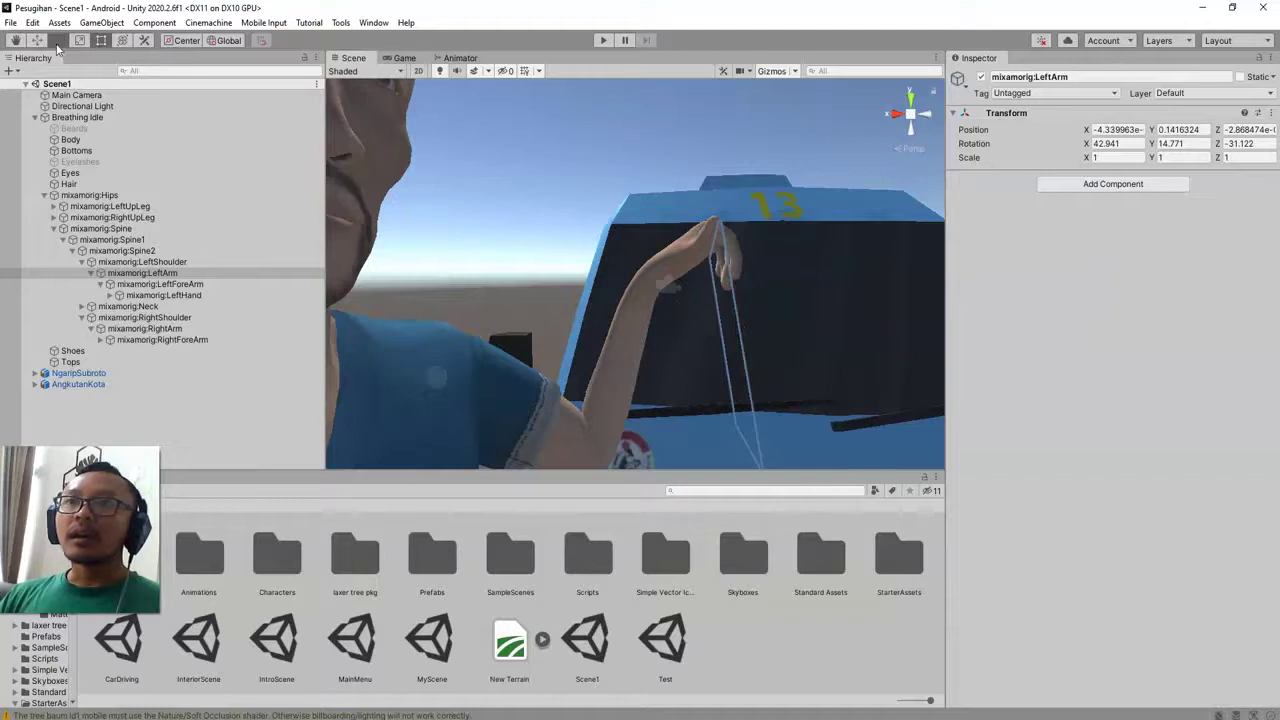
{"action": "left_click", "coordinate": [122, 41]}
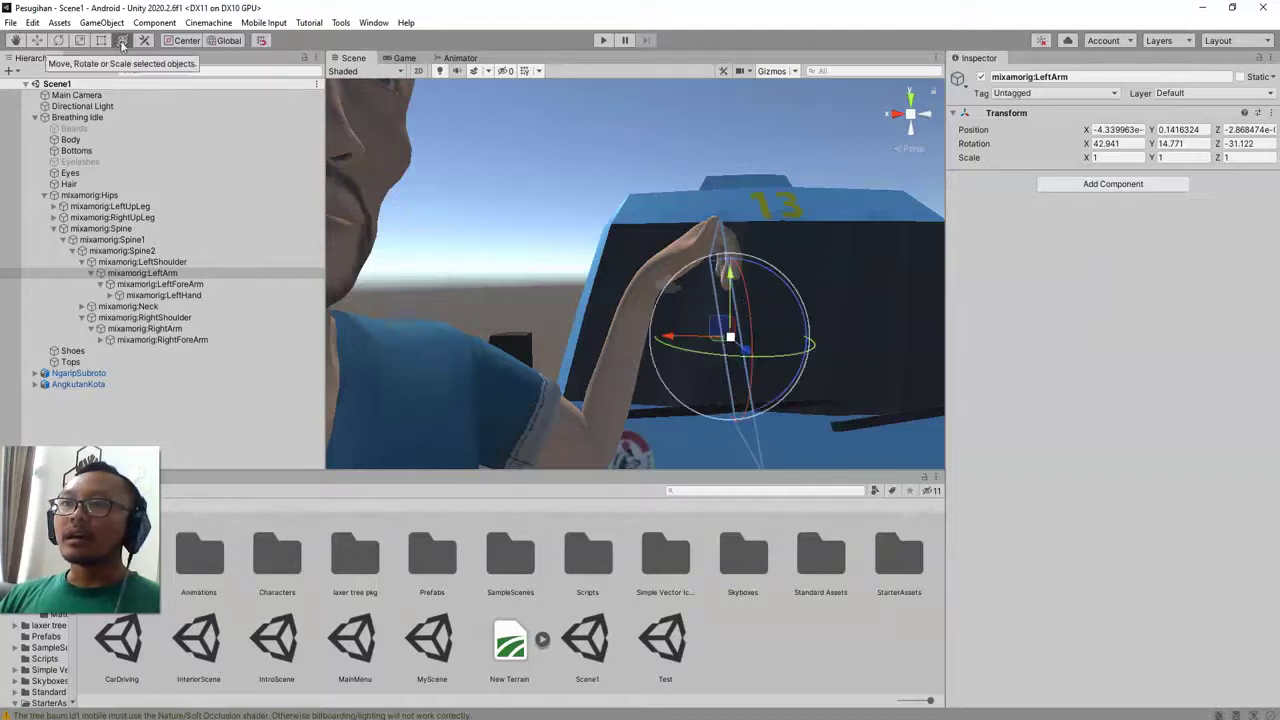
{"action": "left_click", "coordinate": [35, 41]}
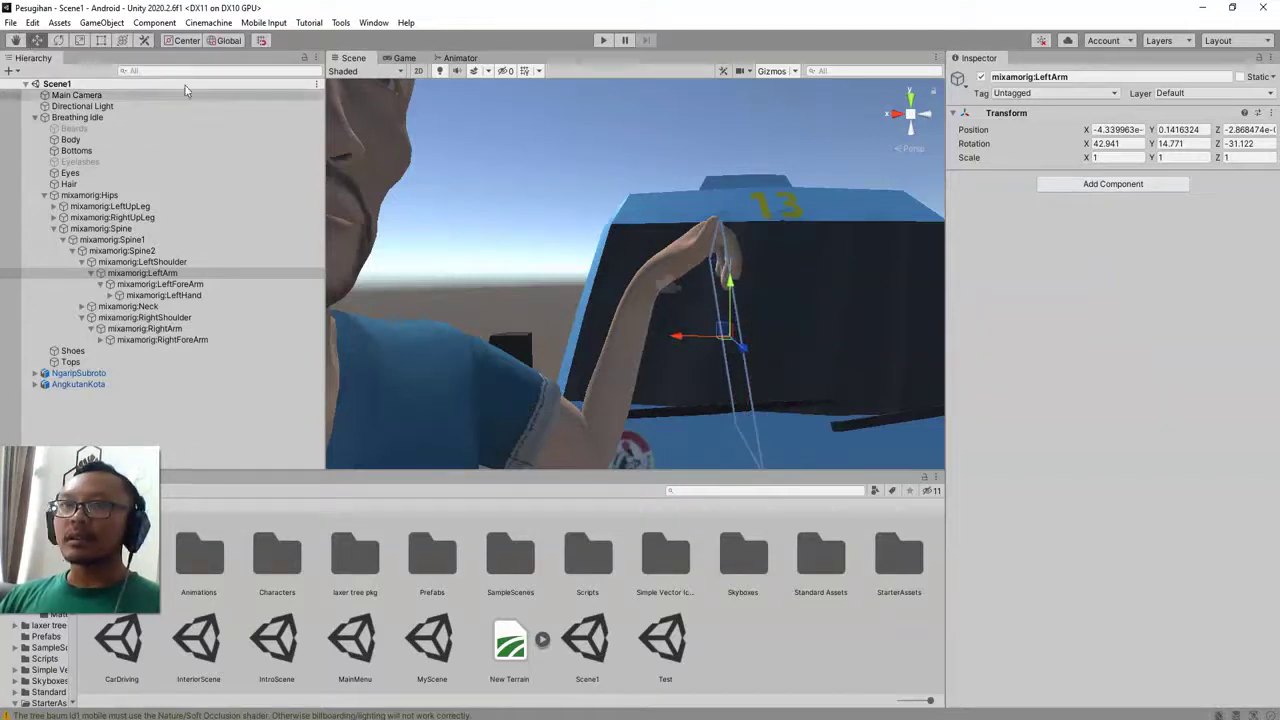
Try to move the mixamorig:Spine2 bone slightly and undo the move
{"action": "left_click", "coordinate": [122, 251]}
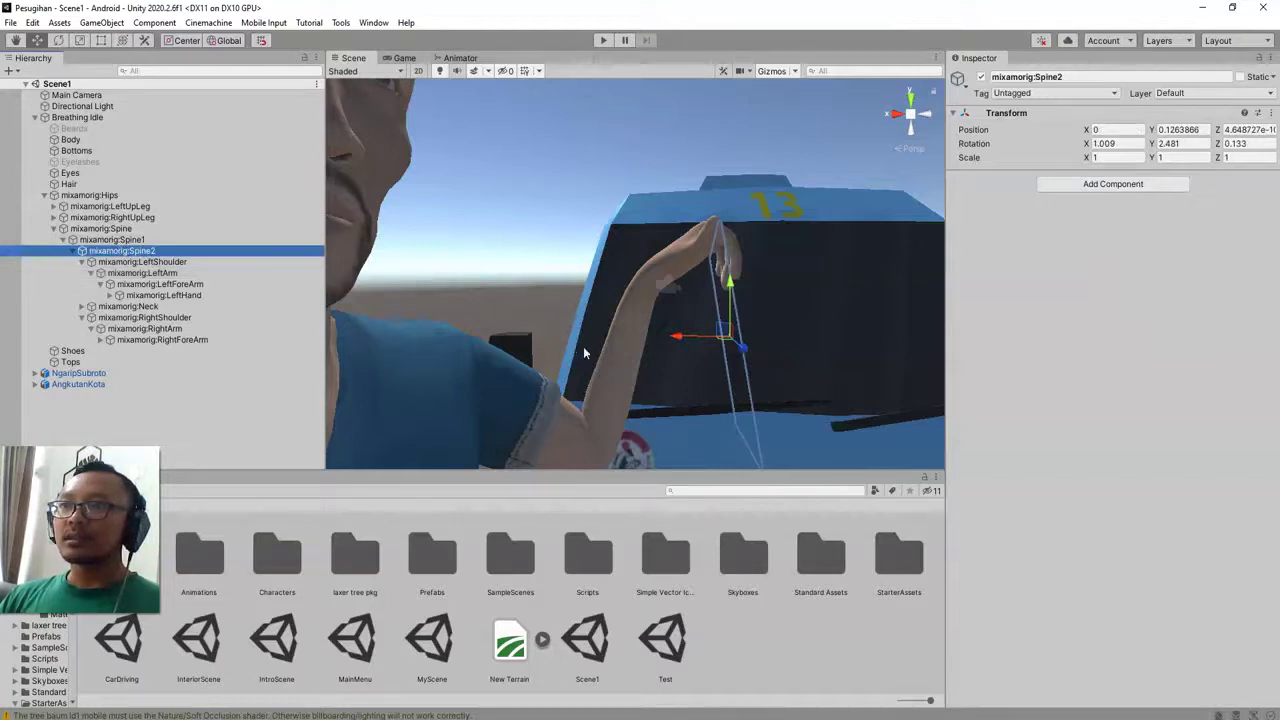
{"action": "key", "text": "f"}
{"action": "left_click_drag", "start_coordinate": [655, 280], "coordinate": [641, 268]}
{"action": "key", "text": "ctrl+z"}
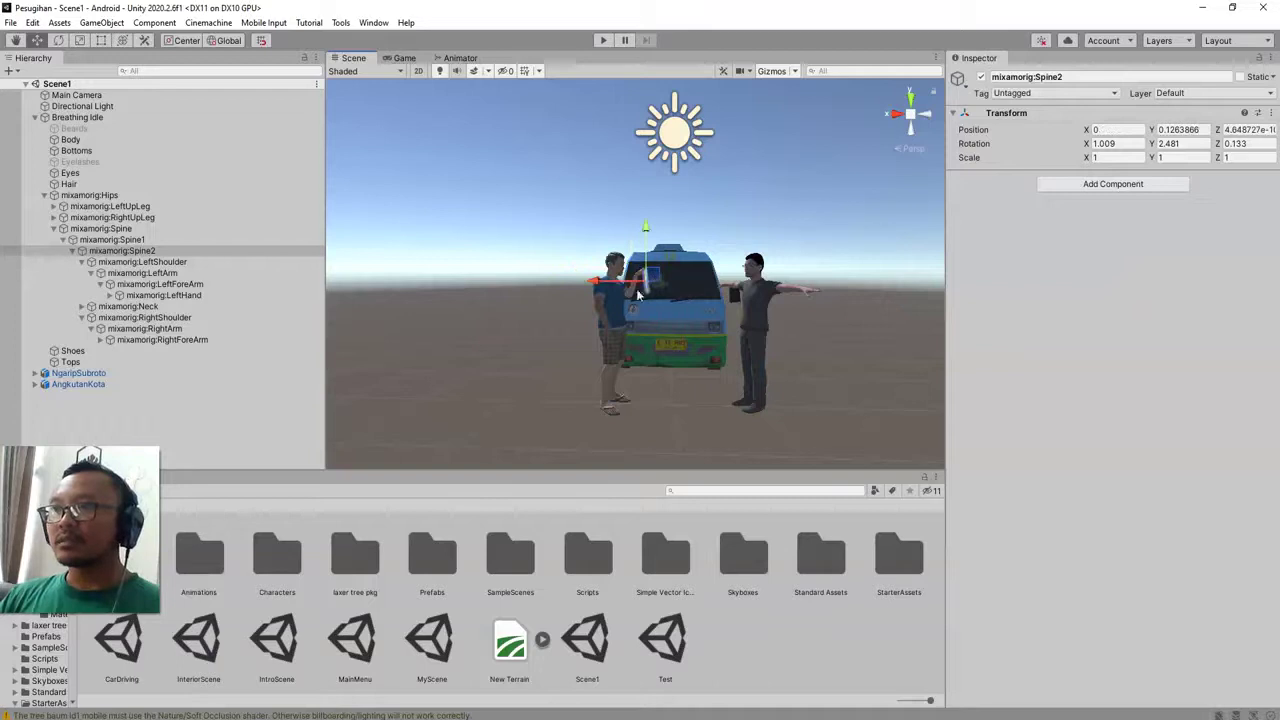
Examine the Breathing Idle character's pose with the plane in its left hand, and both characters by the minibus, from several angles
{"action": "scroll", "coordinate": [651, 286], "scroll_direction": "up", "scroll_amount": 8}
{"action": "left_click_drag", "start_coordinate": [668, 325], "coordinate": [614, 358], "text": "alt"}
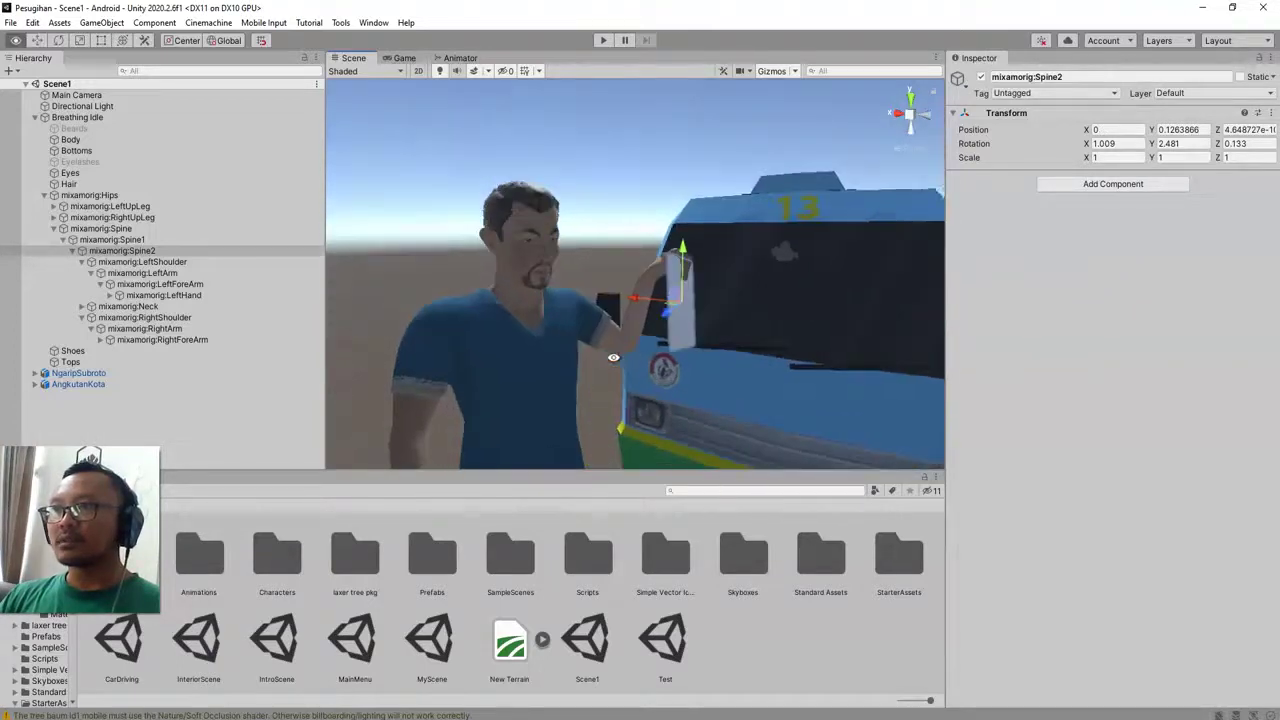
{"action": "left_click", "coordinate": [787, 630]}
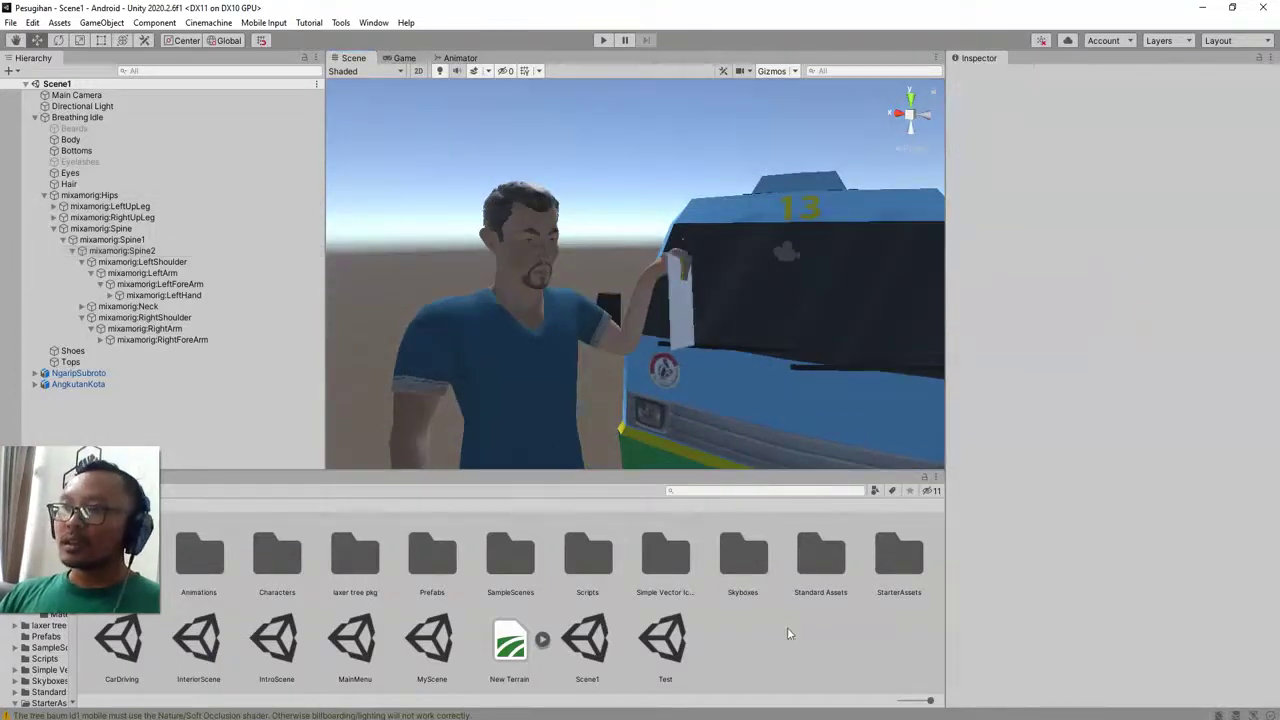
{"action": "left_click_drag", "start_coordinate": [622, 312], "coordinate": [706, 318], "text": "alt"}
{"action": "left_click_drag", "start_coordinate": [559, 288], "coordinate": [786, 314], "text": "alt"}
{"action": "left_click_drag", "start_coordinate": [722, 342], "coordinate": [1018, 439], "text": "alt"}
{"action": "right_click_drag", "start_coordinate": [1016, 438], "coordinate": [527, 60]}
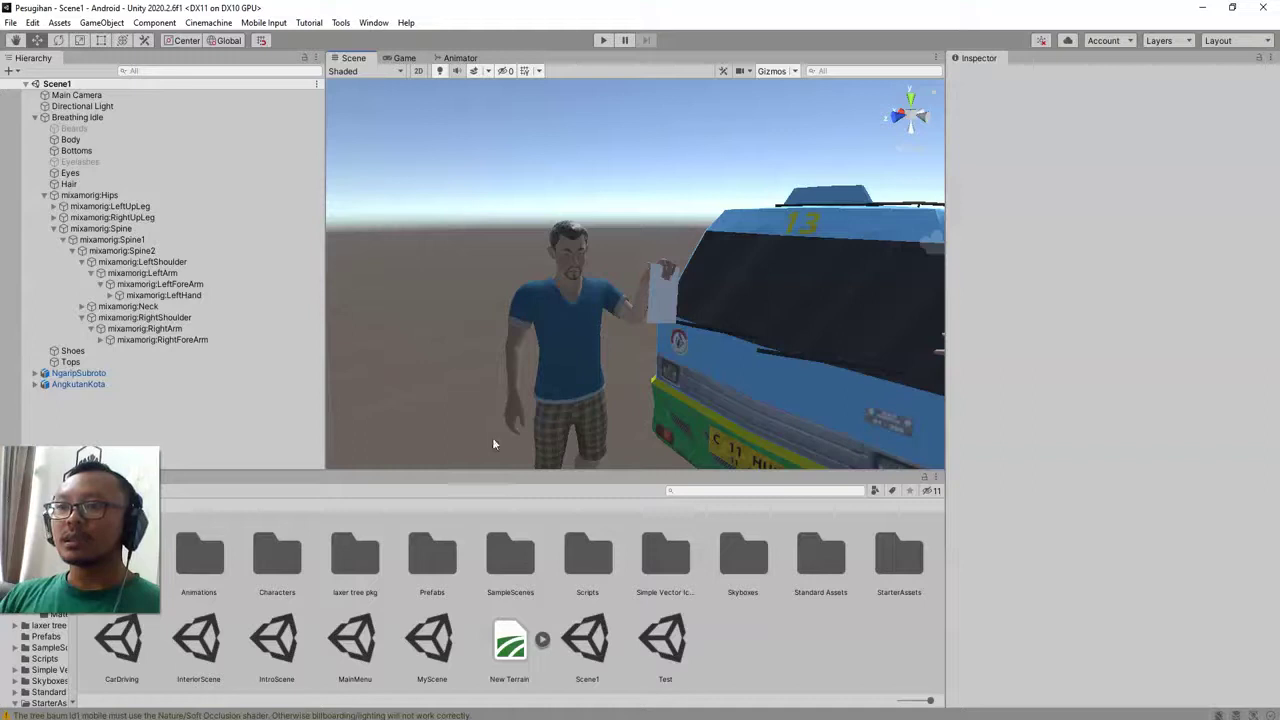
{"action": "right_click_drag", "start_coordinate": [689, 366], "coordinate": [781, 363]}
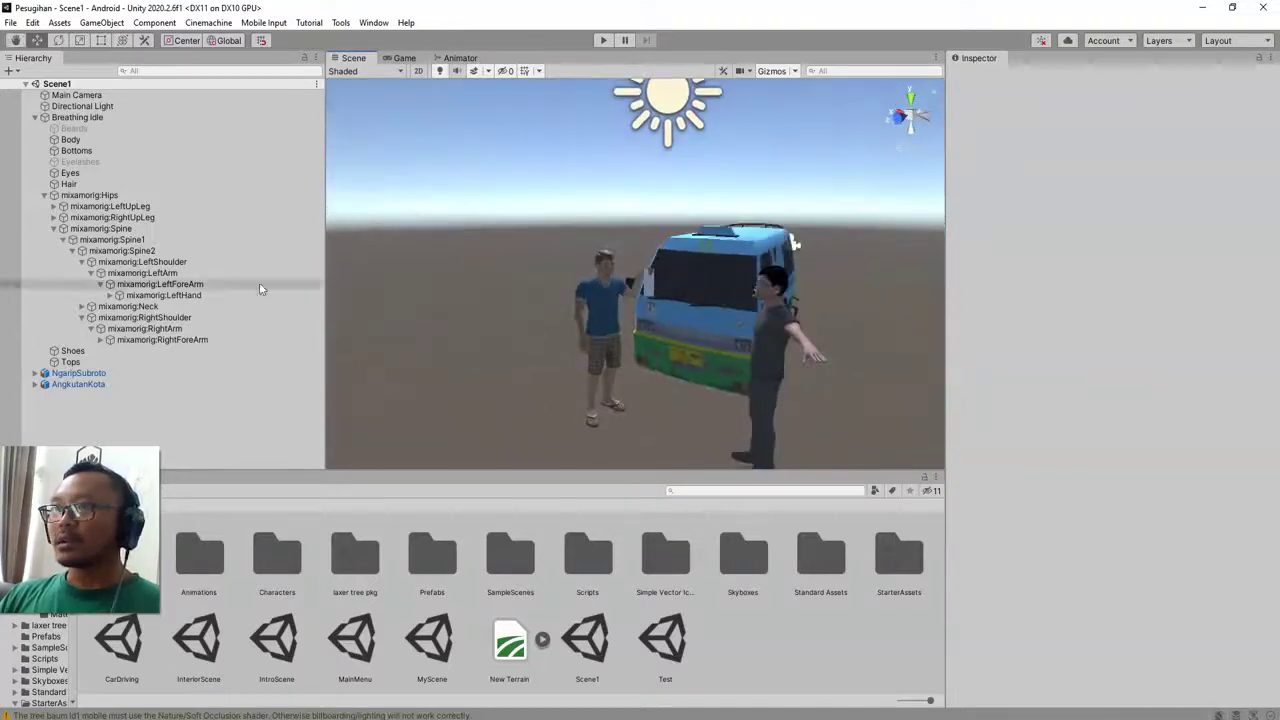
Inspect the Breathing Idle character's spine, right upper leg, left shoulder, left forearm, right shoulder and right arm bones one by one
{"action": "left_click", "coordinate": [112, 240]}
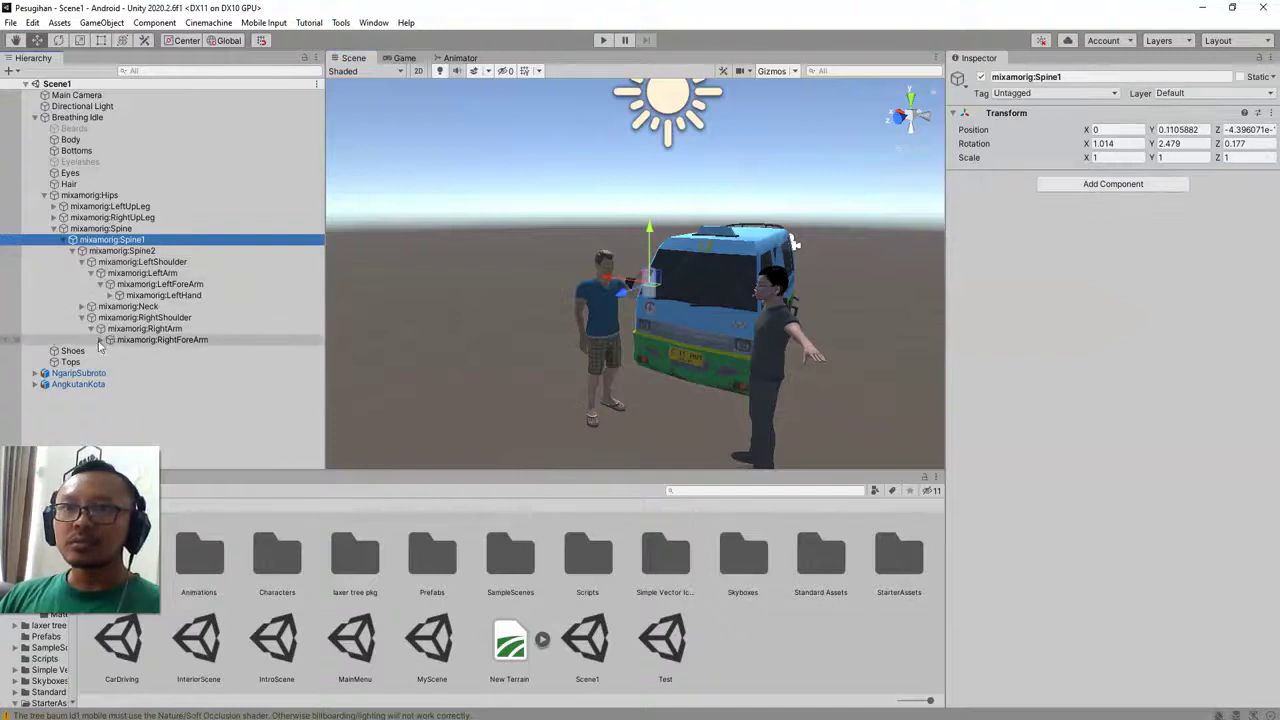
{"action": "left_click", "coordinate": [76, 219]}
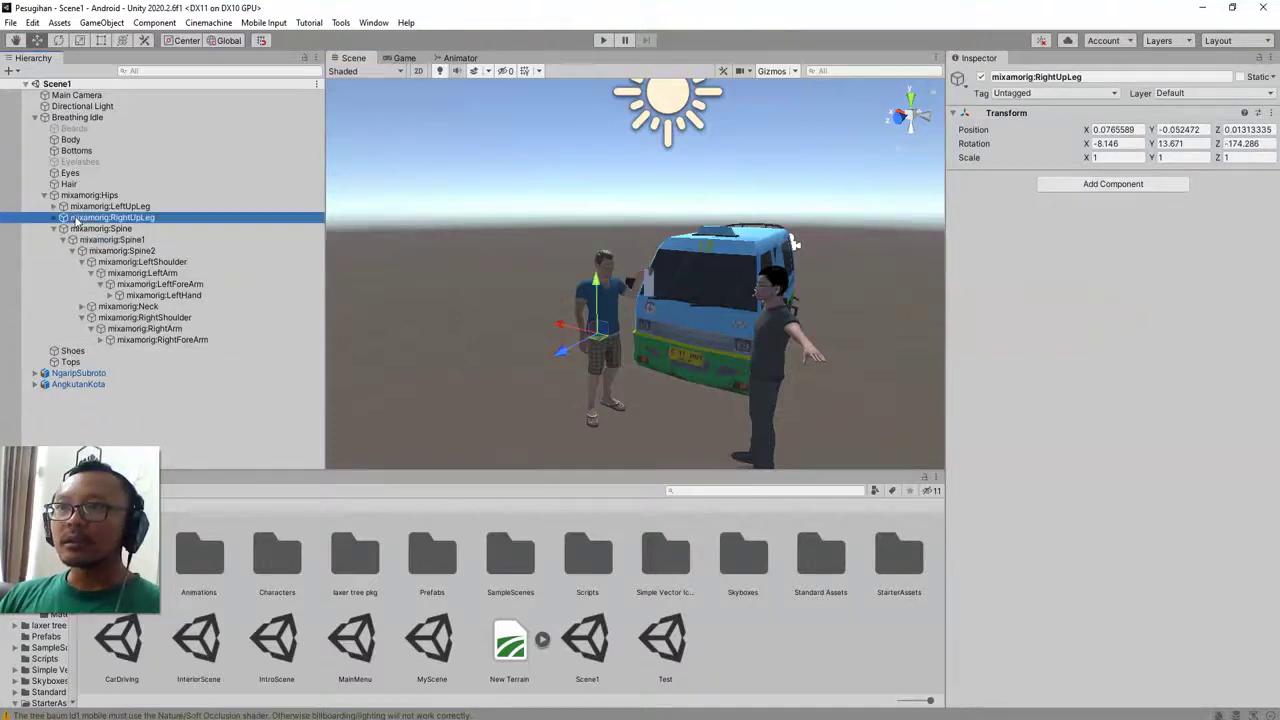
{"action": "left_click", "coordinate": [112, 262]}
{"action": "left_click", "coordinate": [136, 285]}
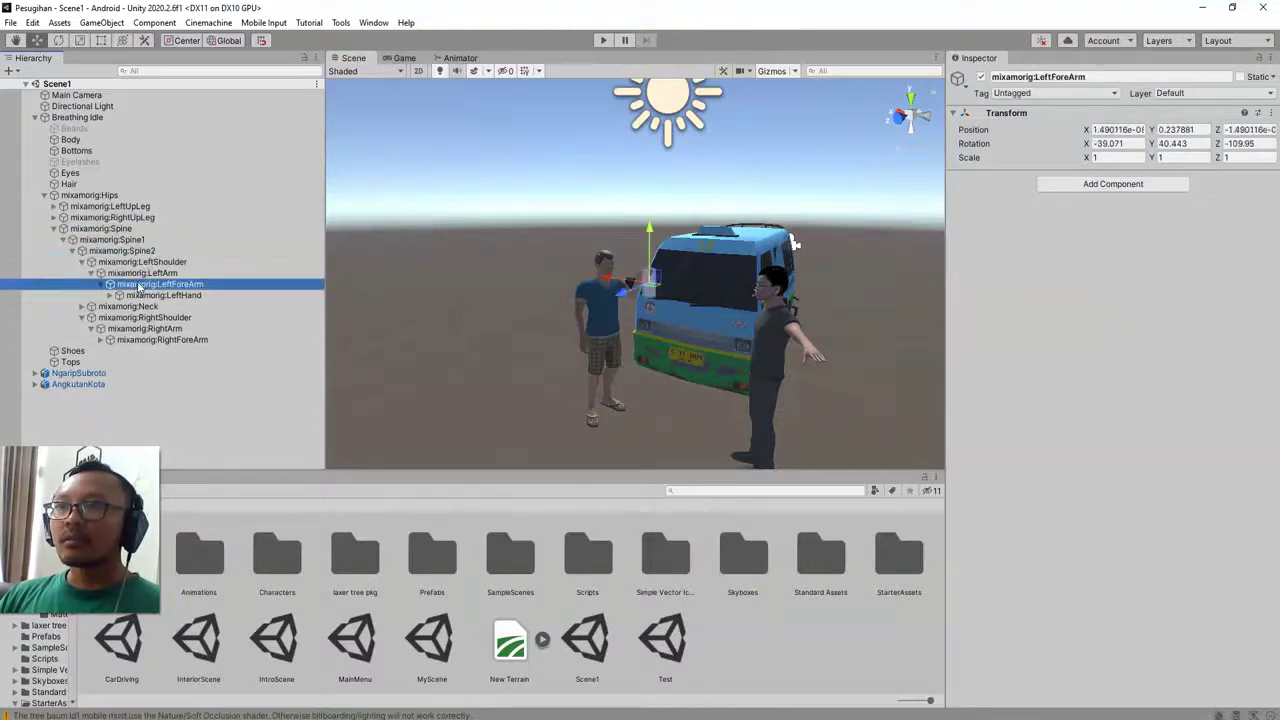
{"action": "left_click", "coordinate": [124, 252]}
{"action": "left_click", "coordinate": [86, 218]}
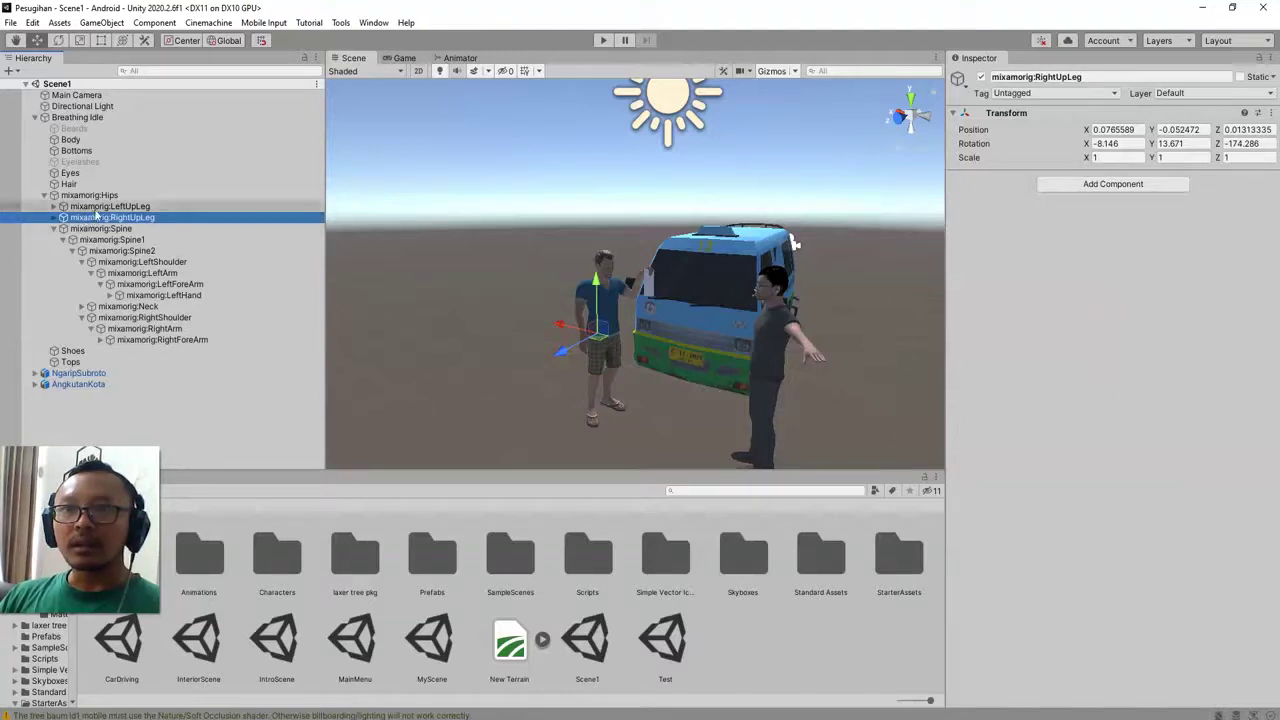
{"action": "left_click", "coordinate": [122, 318]}
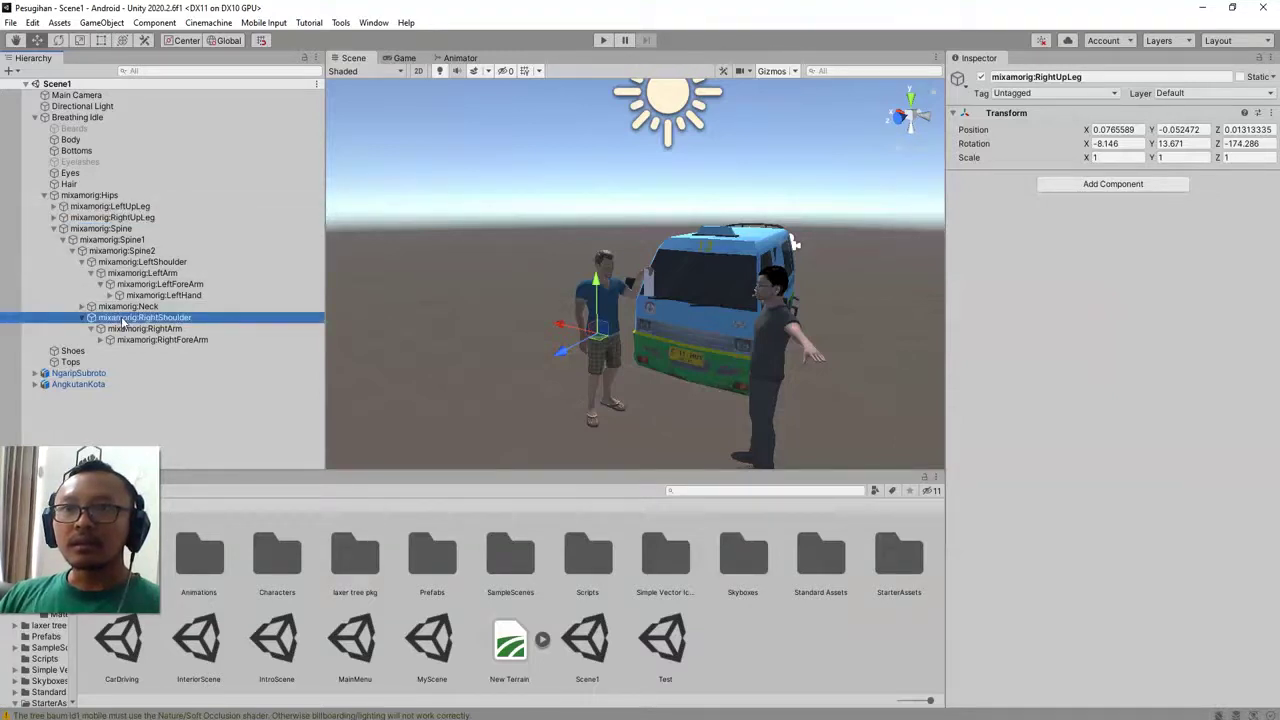
{"action": "left_click", "coordinate": [126, 329]}
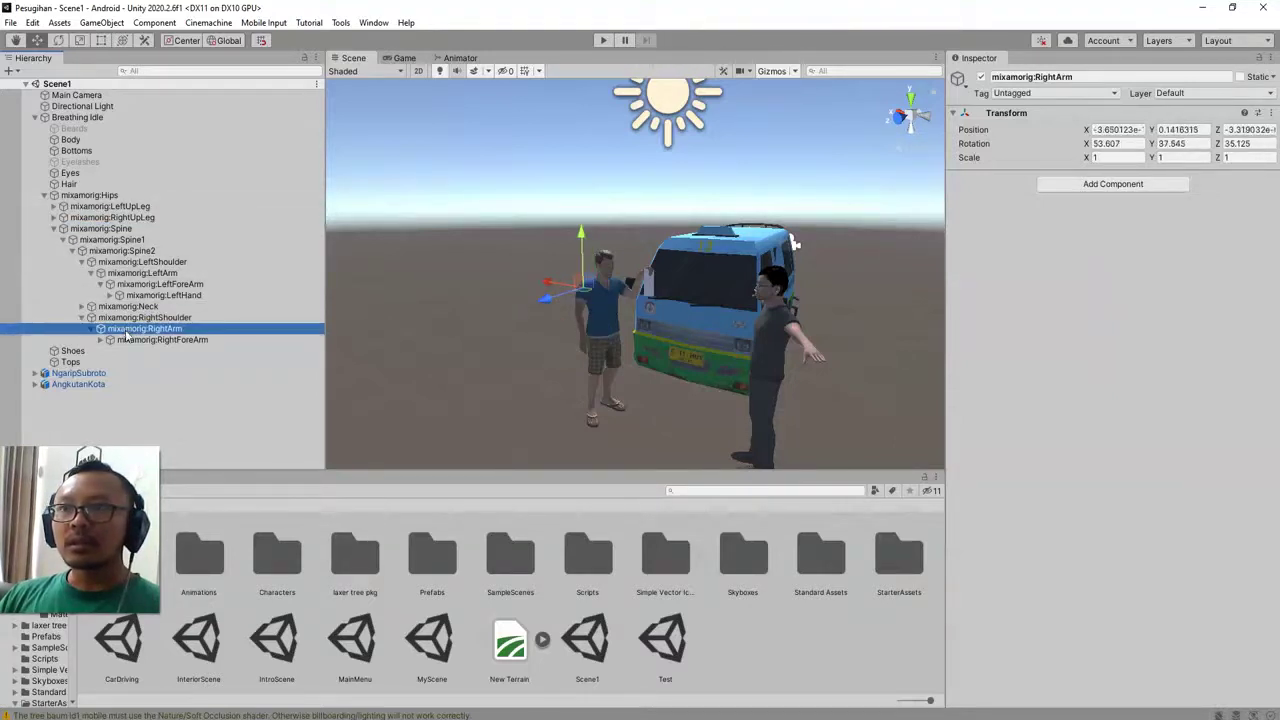
Rotate the mixamorig:RightForeArm bone to raise the forearm in front of the body, to about X 7°, Y -17.8°, Z 98.3°
{"action": "left_click", "coordinate": [130, 340]}
{"action": "scroll", "coordinate": [600, 340], "scroll_direction": "up", "scroll_amount": 4}
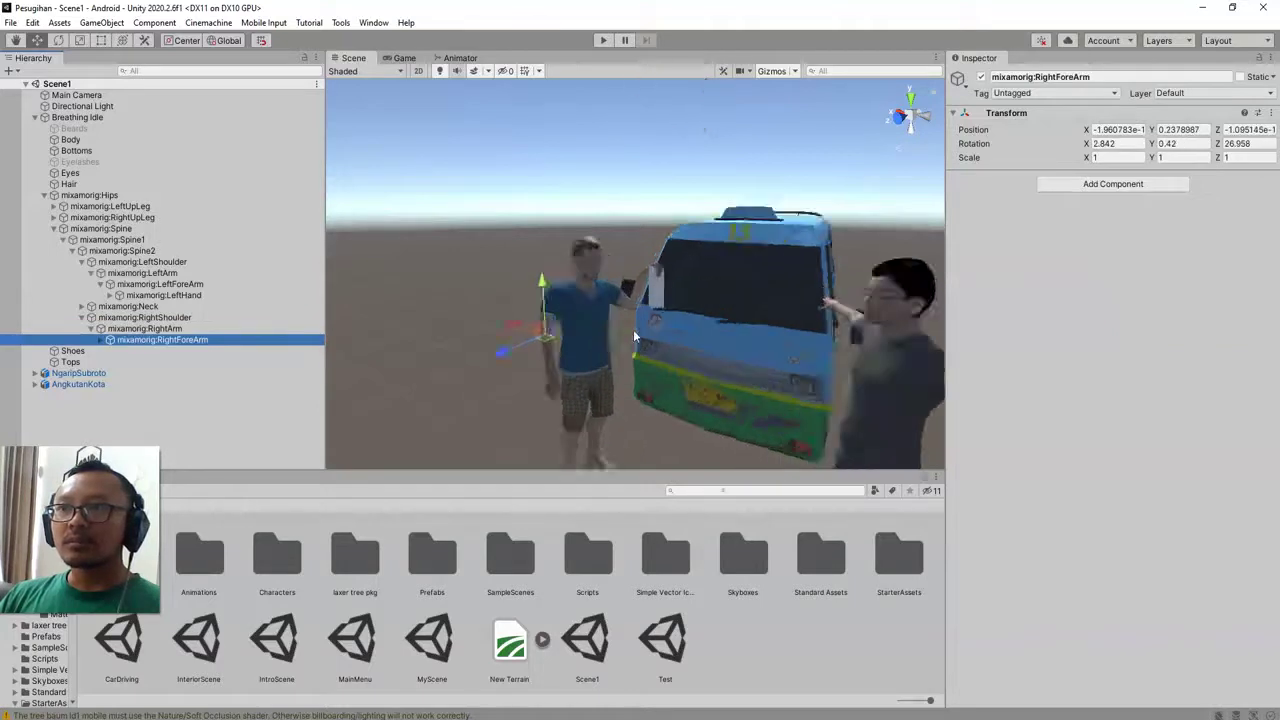
{"action": "left_click", "coordinate": [104, 340]}
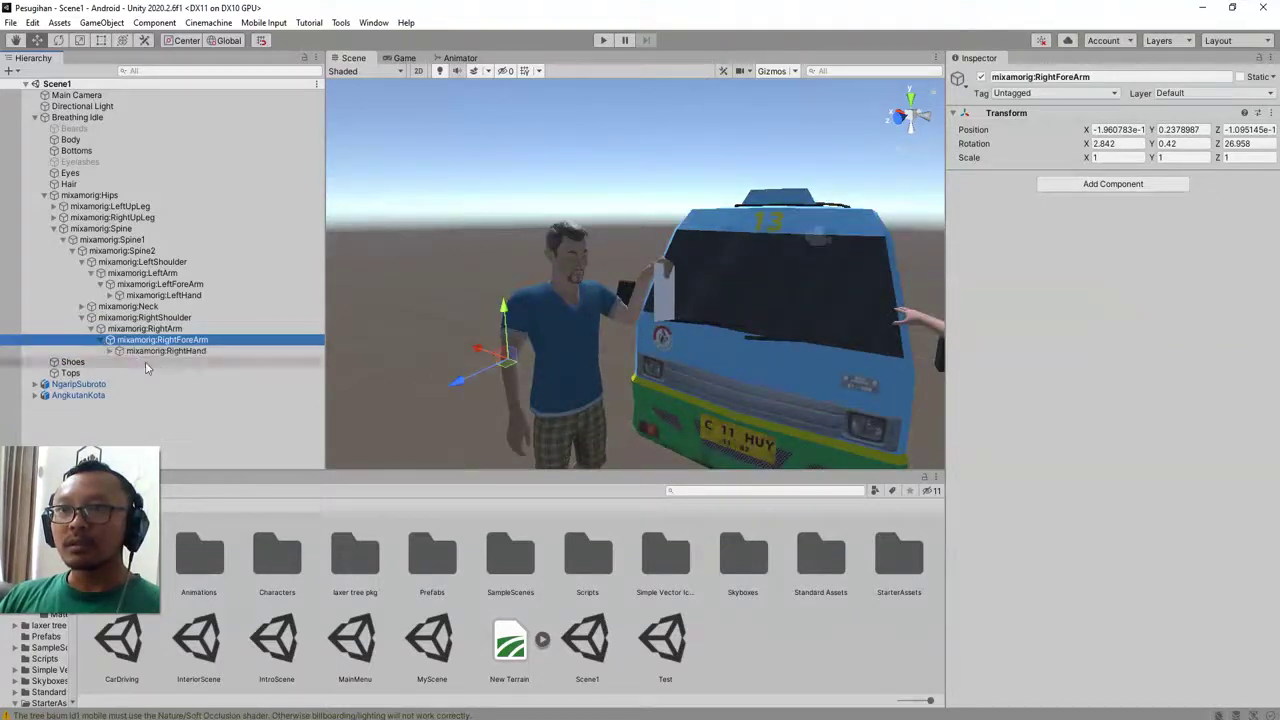
{"action": "left_click", "coordinate": [135, 352]}
{"action": "left_click", "coordinate": [140, 340]}
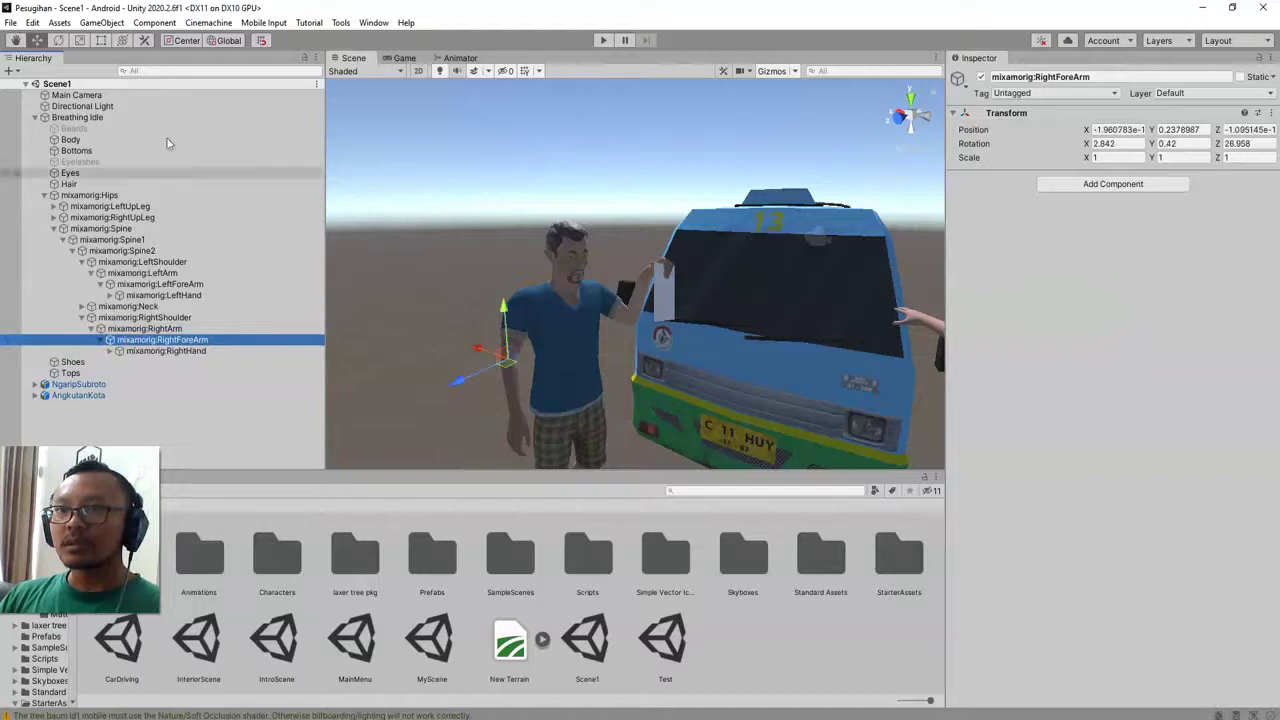
{"action": "left_click", "coordinate": [58, 41]}
{"action": "left_click_drag", "start_coordinate": [538, 352], "coordinate": [519, 240]}
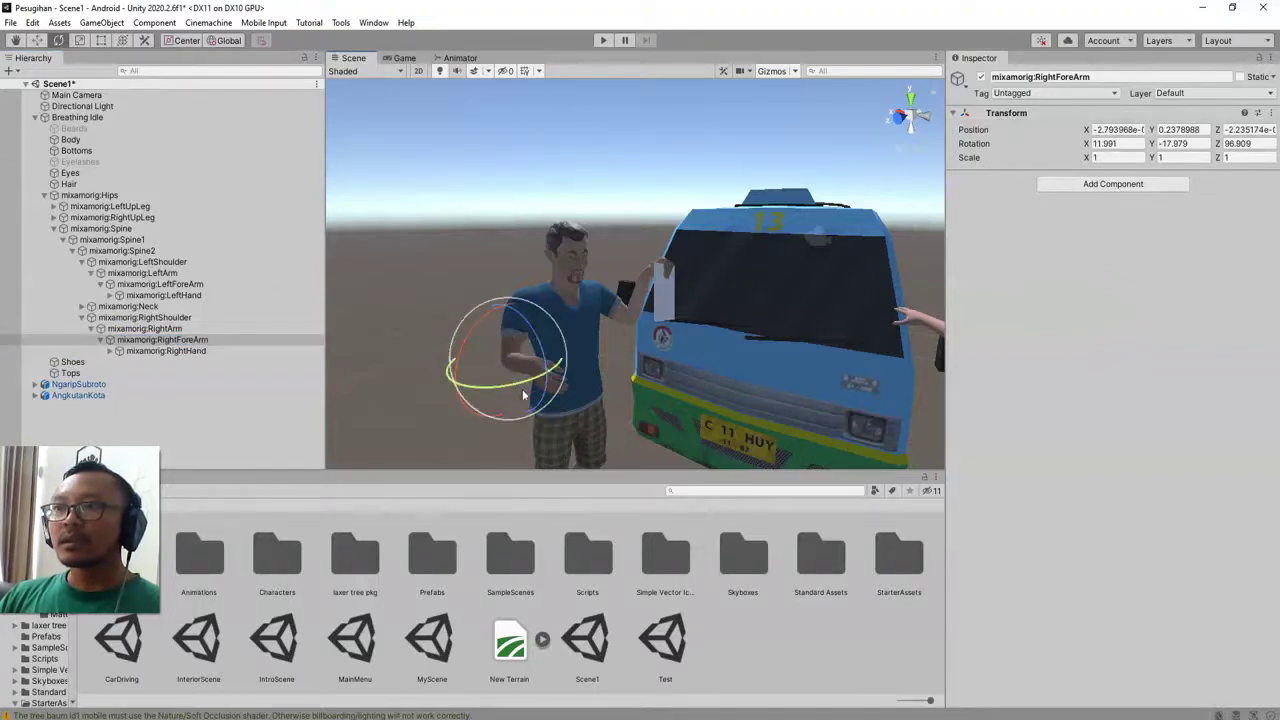
{"action": "left_click_drag", "start_coordinate": [466, 411], "coordinate": [688, 384]}
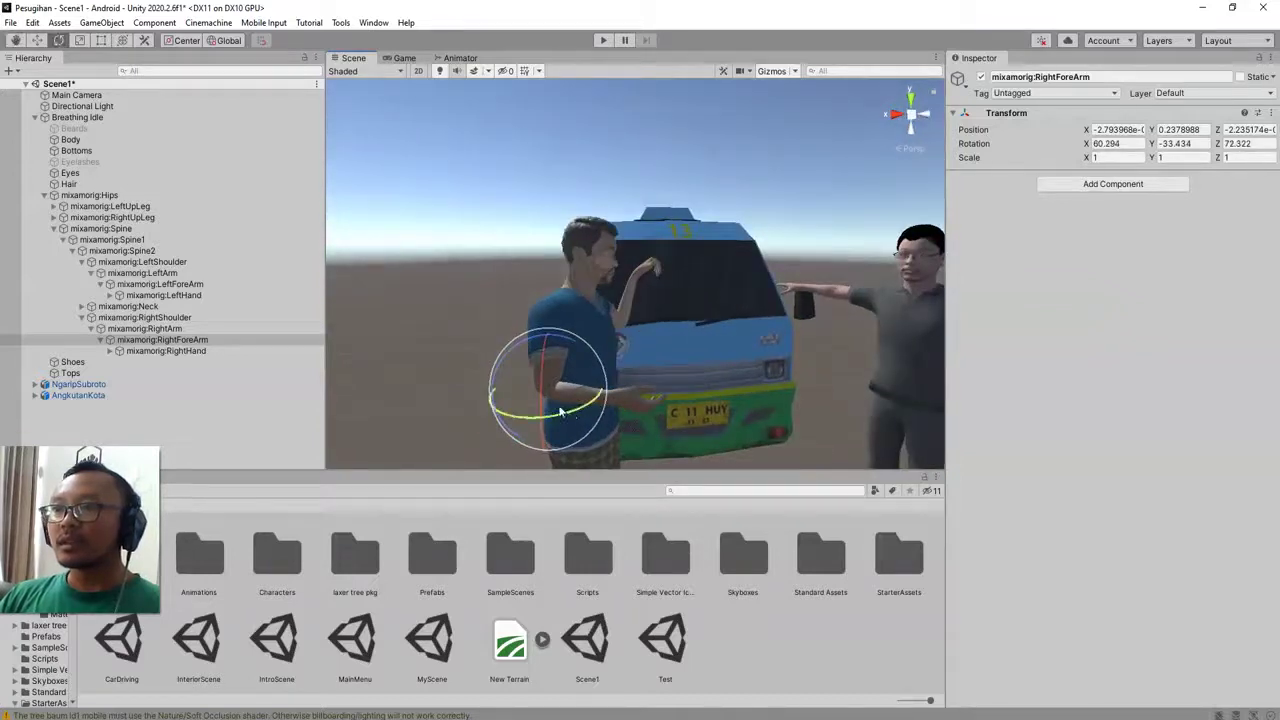
{"action": "left_click_drag", "start_coordinate": [541, 378], "coordinate": [567, 381]}
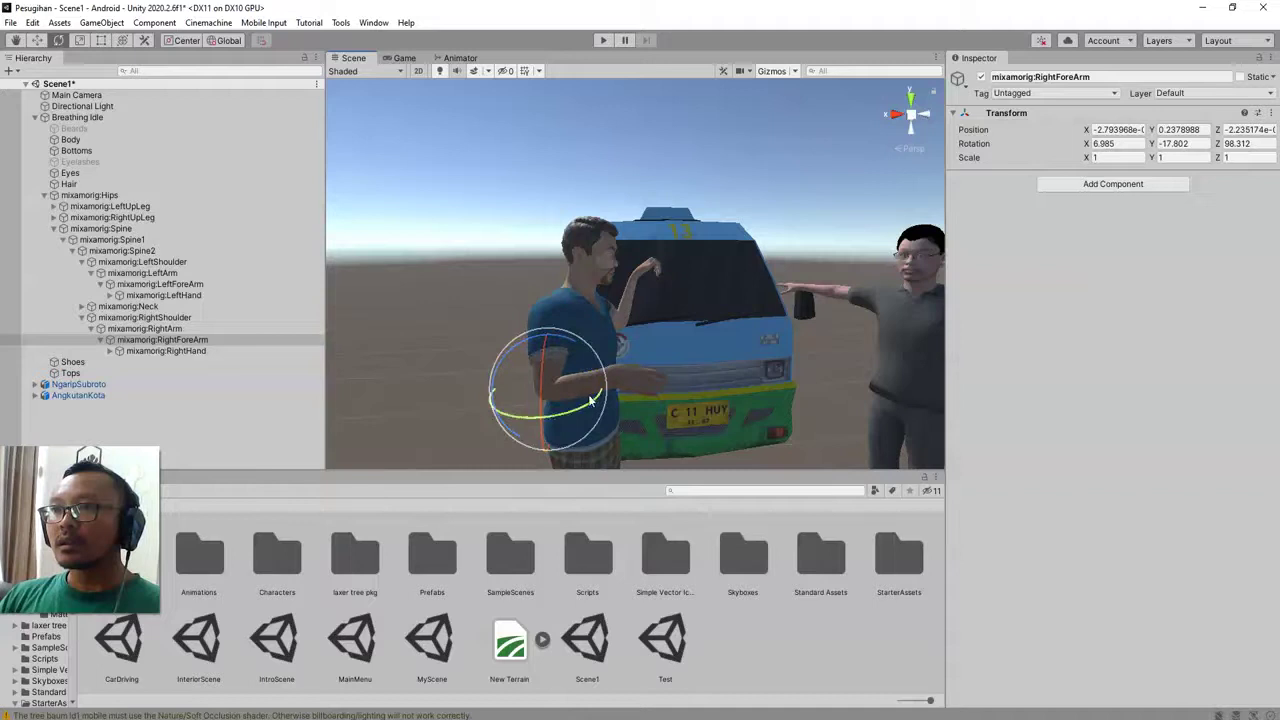
Rotate the mixamorig:RightArm bone to about X 59.2°, Y 24°, Z 50.1° and rotate mixamorig:RightForeArm to reposition the forearm in front of the body
{"action": "left_click", "coordinate": [181, 330]}
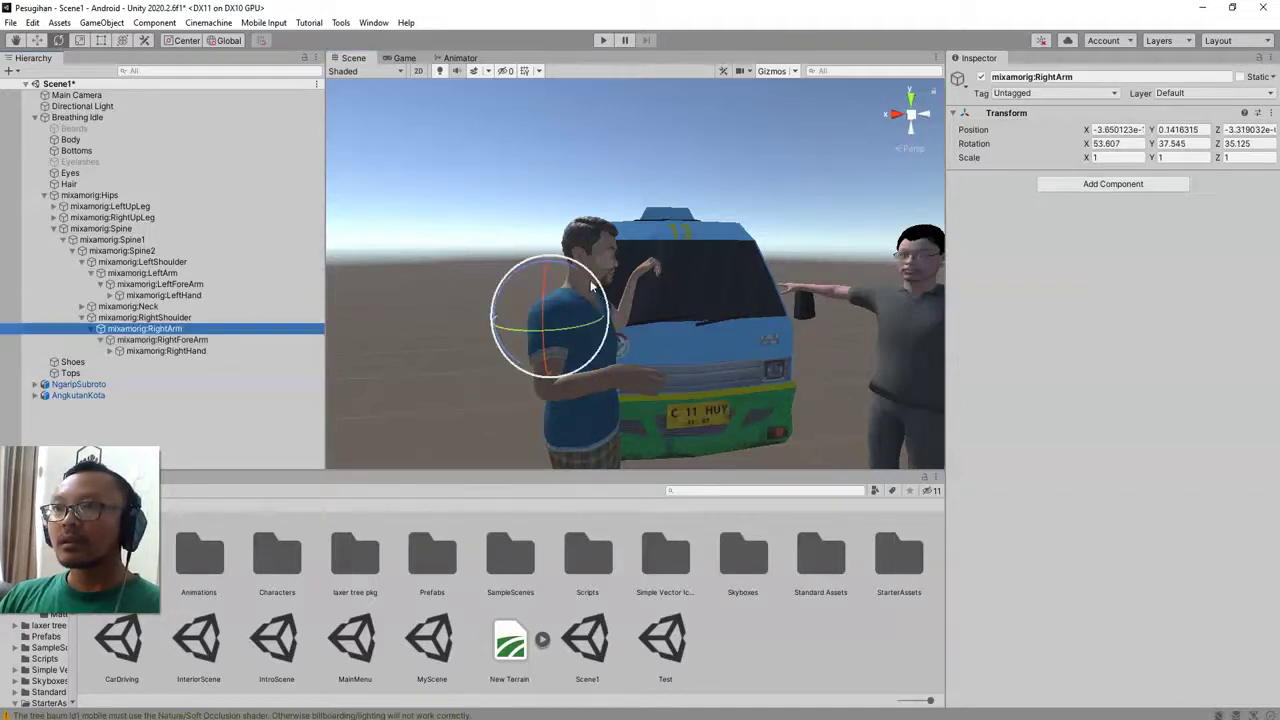
{"action": "left_click_drag", "start_coordinate": [562, 268], "coordinate": [543, 362]}
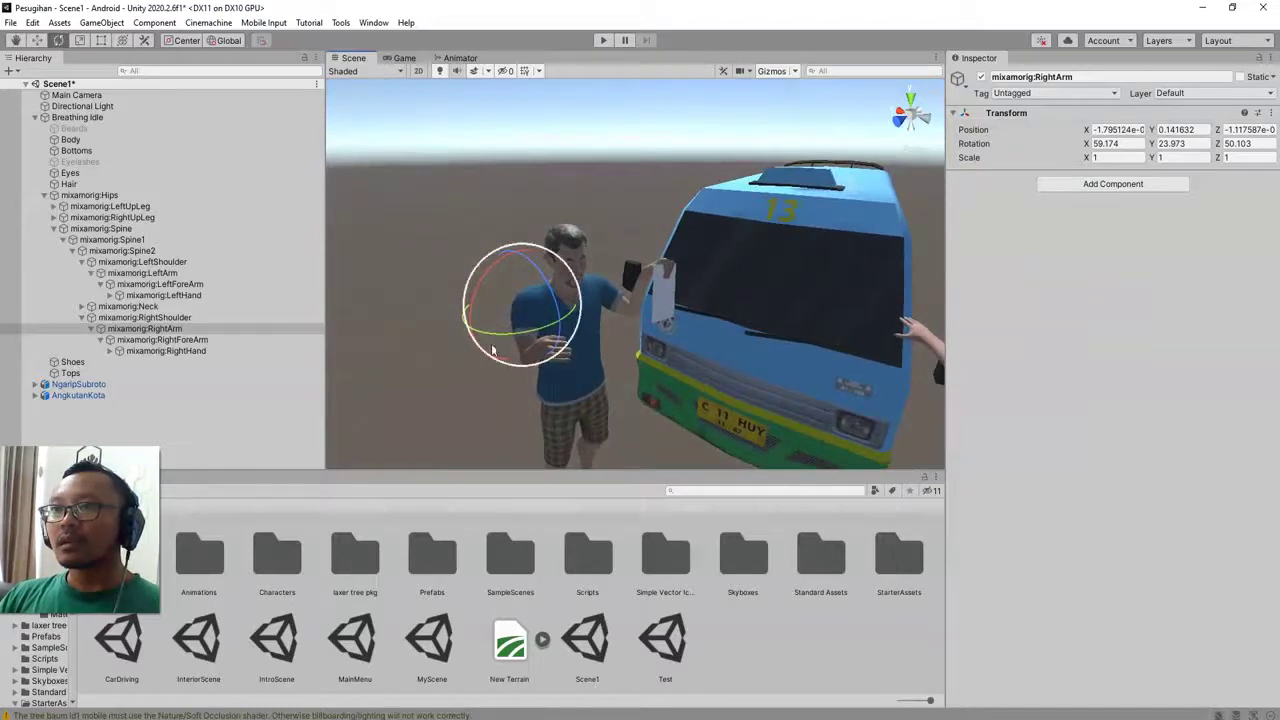
{"action": "left_click", "coordinate": [162, 339]}
{"action": "left_click_drag", "start_coordinate": [553, 362], "coordinate": [451, 404]}
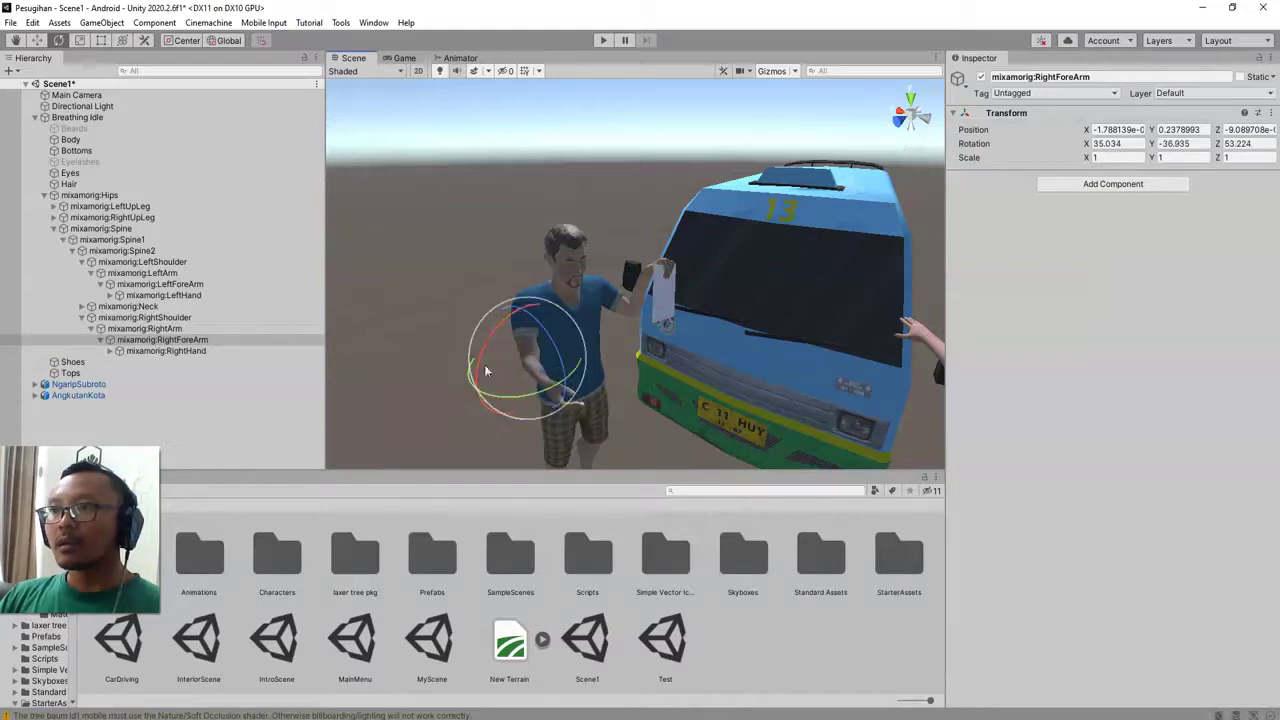
{"action": "left_click_drag", "start_coordinate": [575, 405], "coordinate": [572, 406]}
{"action": "left_click_drag", "start_coordinate": [663, 393], "coordinate": [600, 366], "text": "alt"}
Rotate the mixamorig:RightHand bone of the Breathing Idle character so the open palm faces upward
{"action": "left_click", "coordinate": [166, 350]}
{"action": "left_click_drag", "start_coordinate": [530, 330], "coordinate": [566, 395]}
{"action": "left_click_drag", "start_coordinate": [568, 392], "coordinate": [930, 425], "text": "alt"}
Inspect the Breathing Idle character's spine, neck and both upper leg bones against the current pose
{"action": "left_click", "coordinate": [169, 229]}
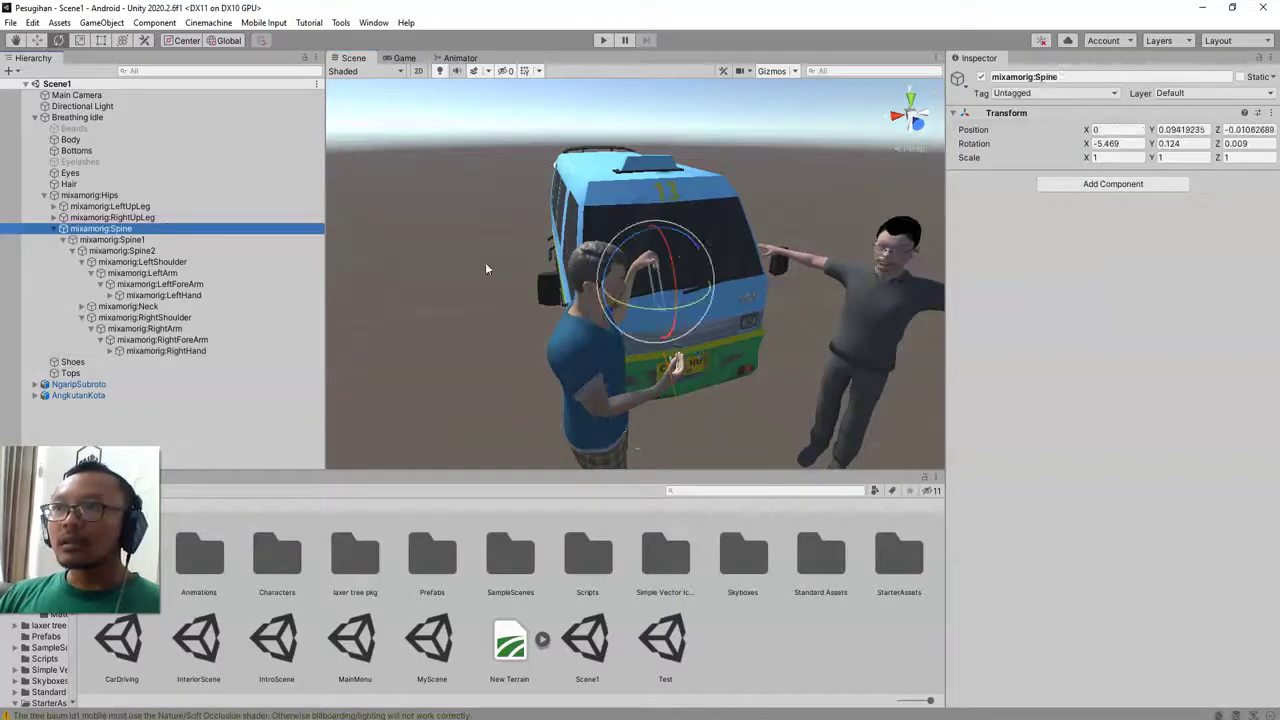
{"action": "left_click_drag", "start_coordinate": [715, 288], "coordinate": [445, 239], "text": "alt"}
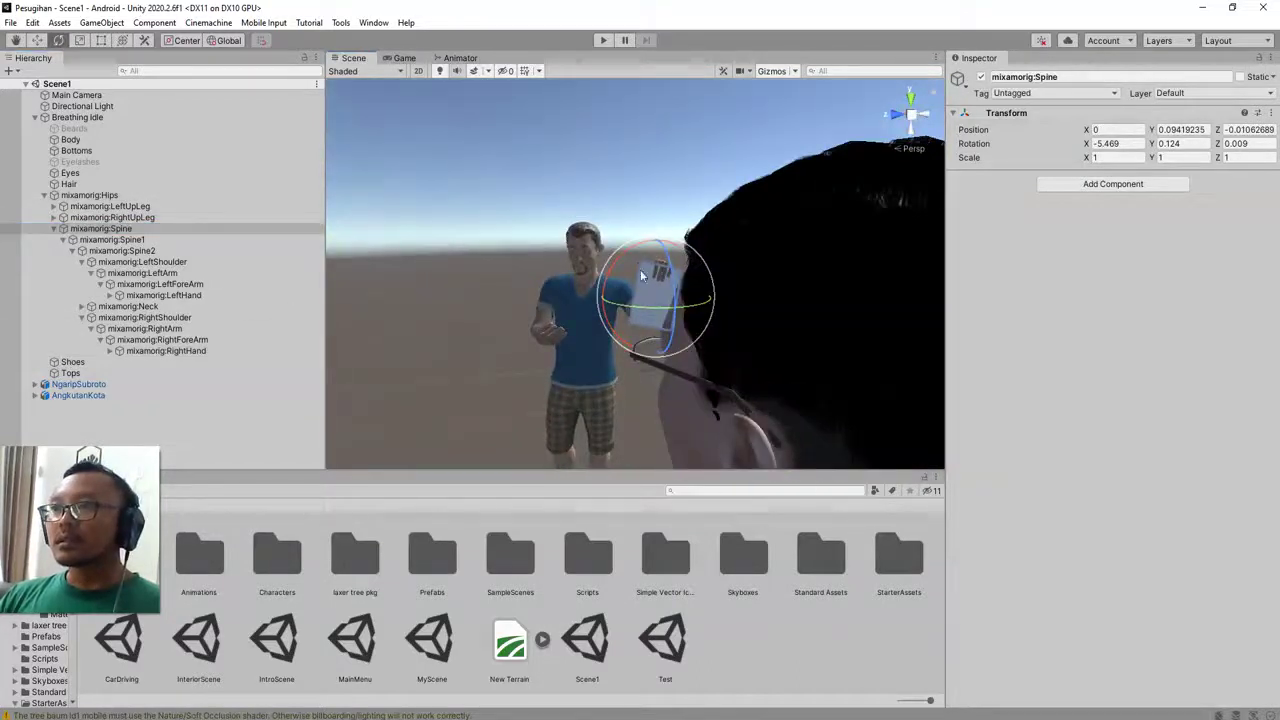
{"action": "left_click_drag", "start_coordinate": [535, 333], "coordinate": [700, 345], "text": "alt"}
{"action": "left_click", "coordinate": [128, 306]}
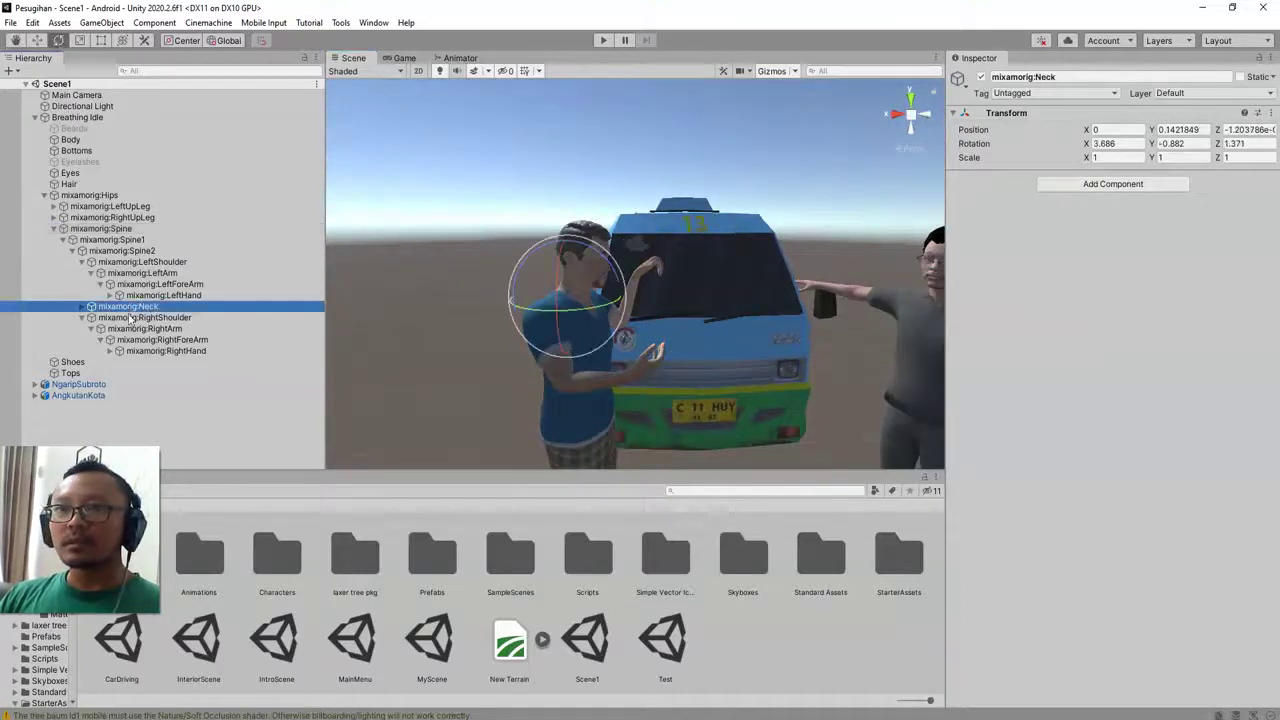
{"action": "left_click", "coordinate": [62, 217]}
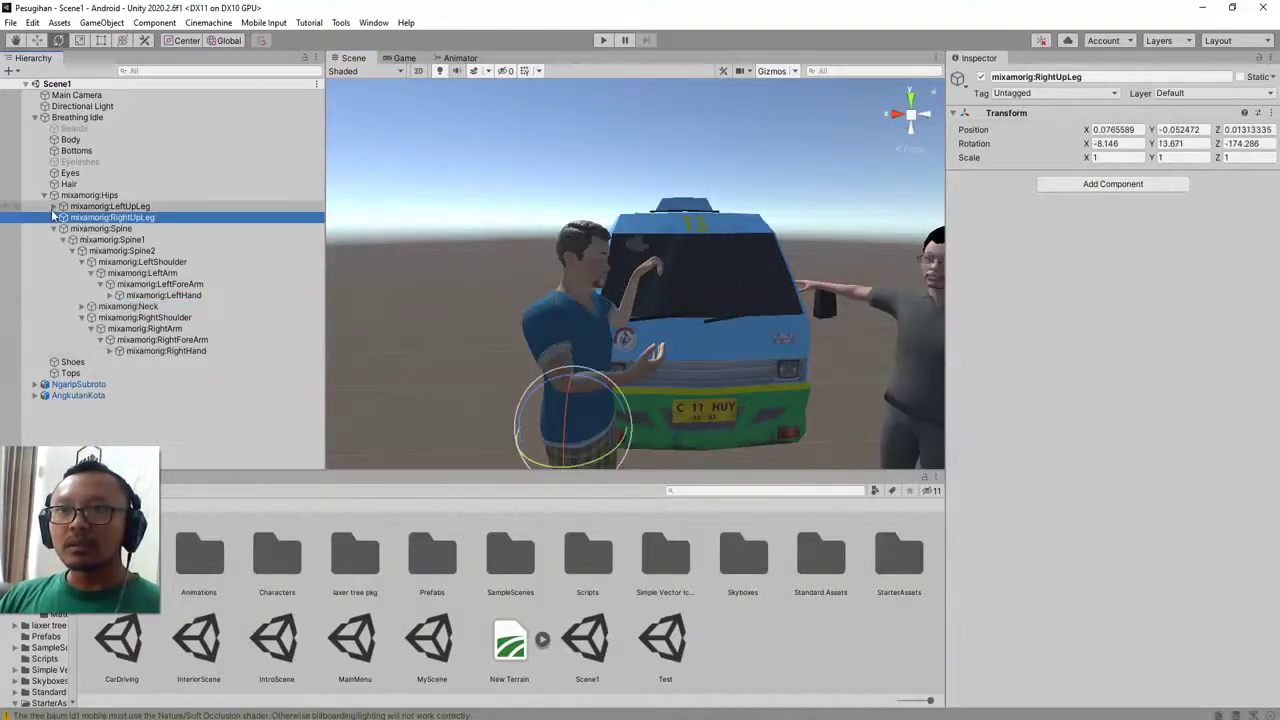
{"action": "left_click", "coordinate": [54, 217]}
{"action": "left_click", "coordinate": [70, 206]}
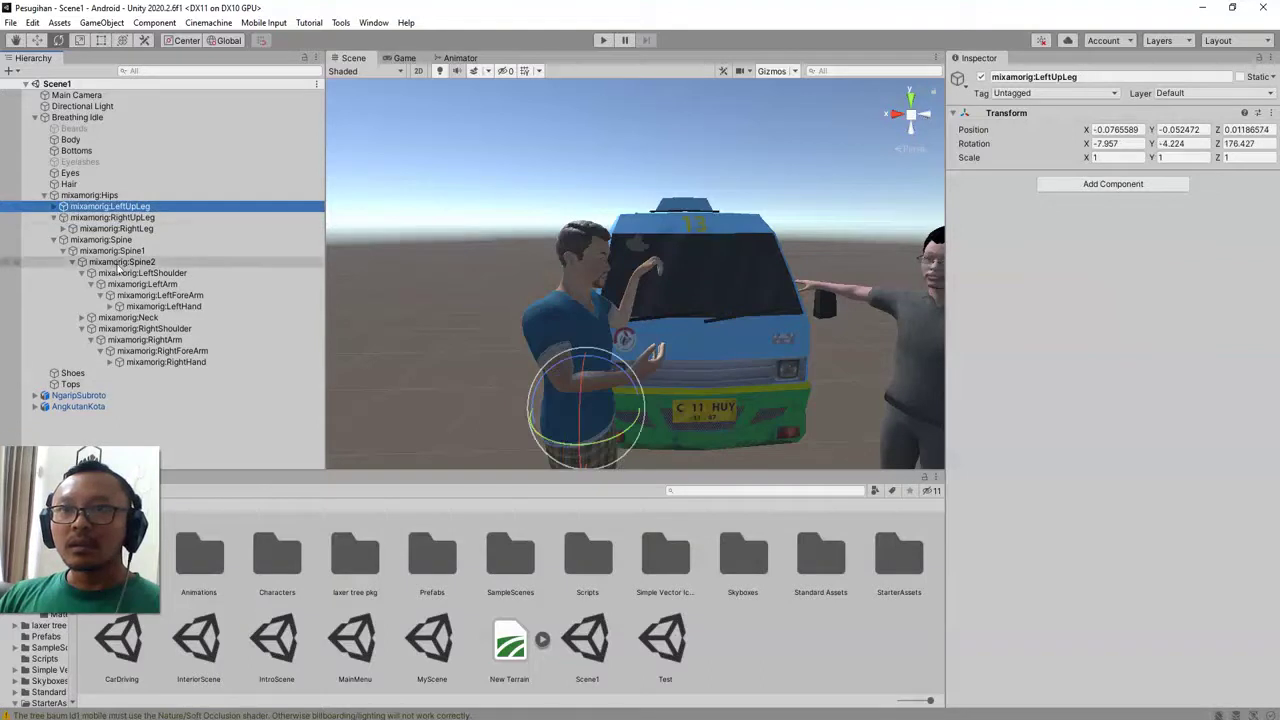
Rotate the mixamorig:Head bone under the neck to about X 5.4°, Y -21.7°, Z -17.4°, tilting and turning the head
{"action": "left_click", "coordinate": [82, 317]}
{"action": "left_click", "coordinate": [128, 329]}
{"action": "left_click", "coordinate": [596, 296]}
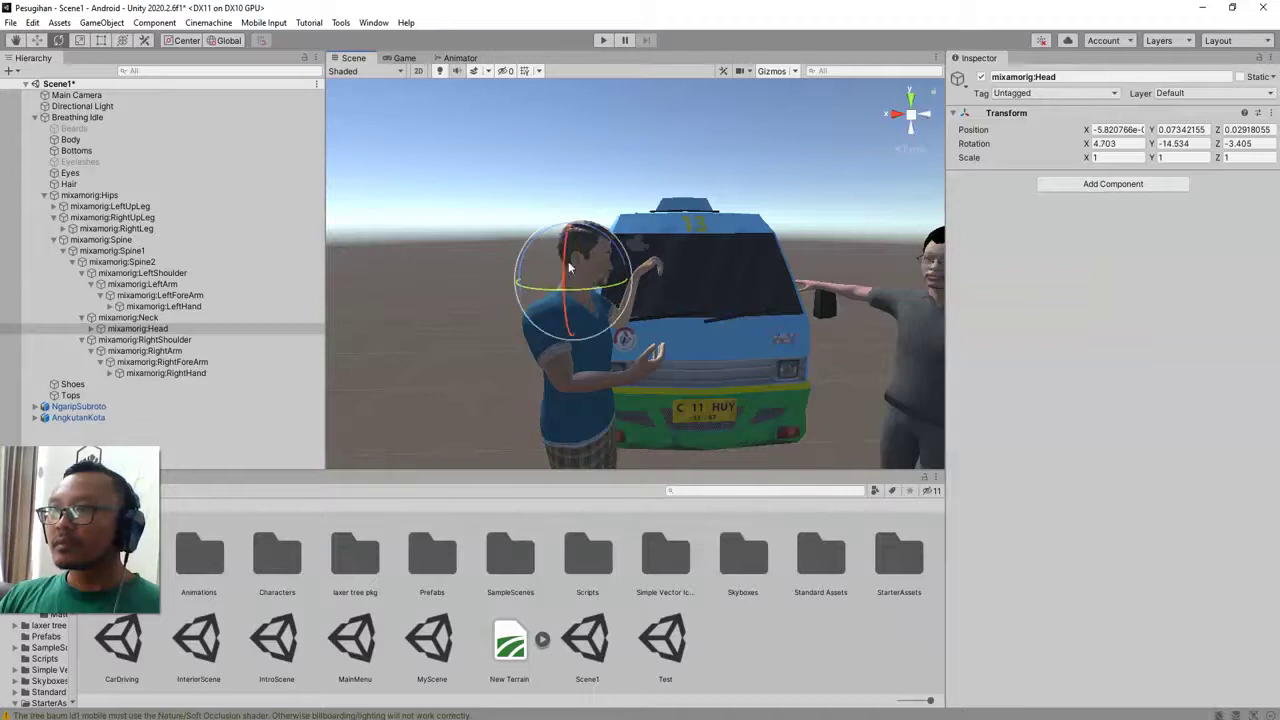
{"action": "left_click_drag", "start_coordinate": [563, 290], "coordinate": [585, 311], "text": "alt"}
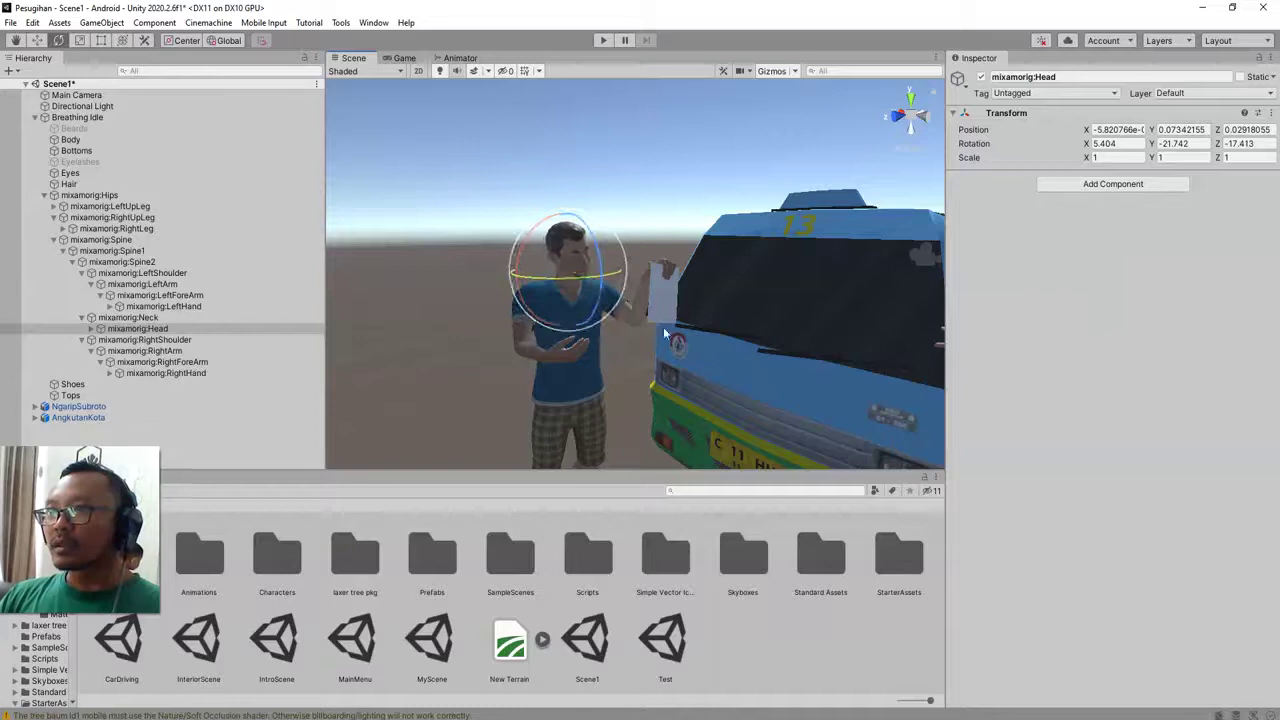
Save Scene1 and check both characters' poses in front of the minibus from several angles
{"action": "scroll", "coordinate": [666, 335], "scroll_direction": "down", "scroll_amount": 5}
{"action": "left_click_drag", "start_coordinate": [711, 354], "coordinate": [680, 367], "text": "alt"}
{"action": "key", "text": "ctrl+s"}
{"action": "middle_click_drag", "start_coordinate": [680, 367], "coordinate": [620, 327]}
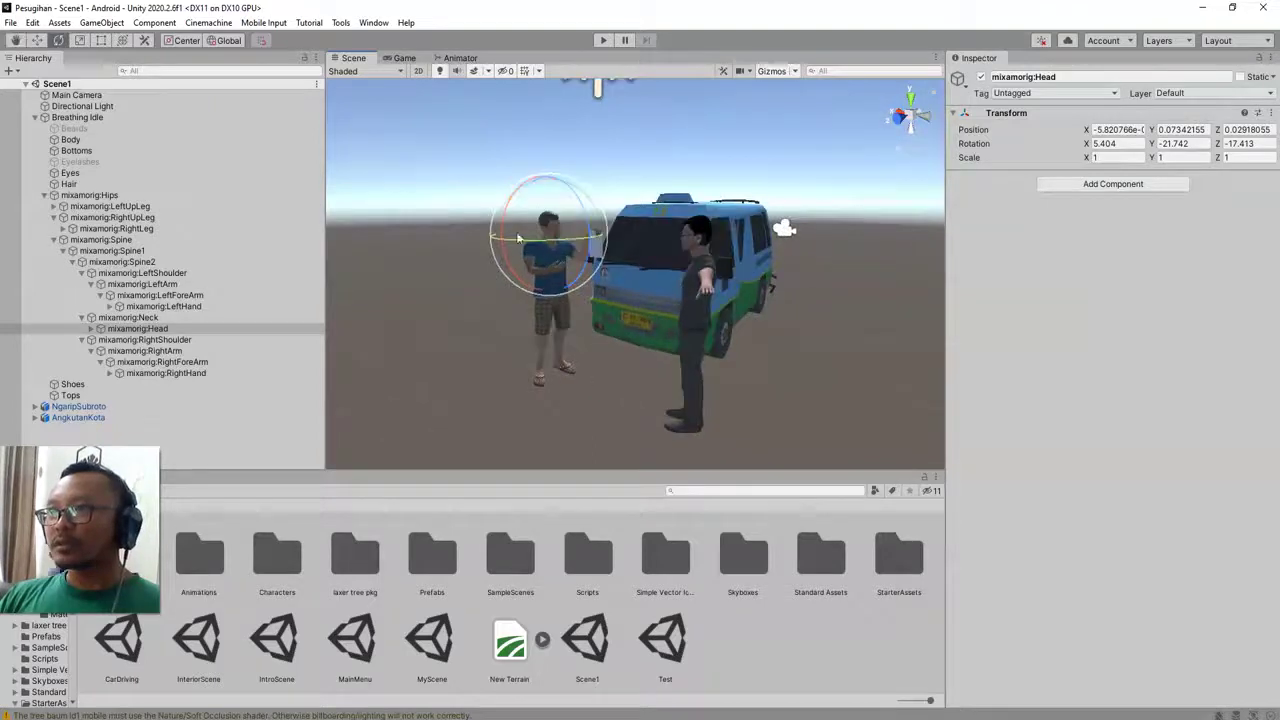
{"action": "left_click_drag", "start_coordinate": [588, 370], "coordinate": [696, 320], "text": "alt"}
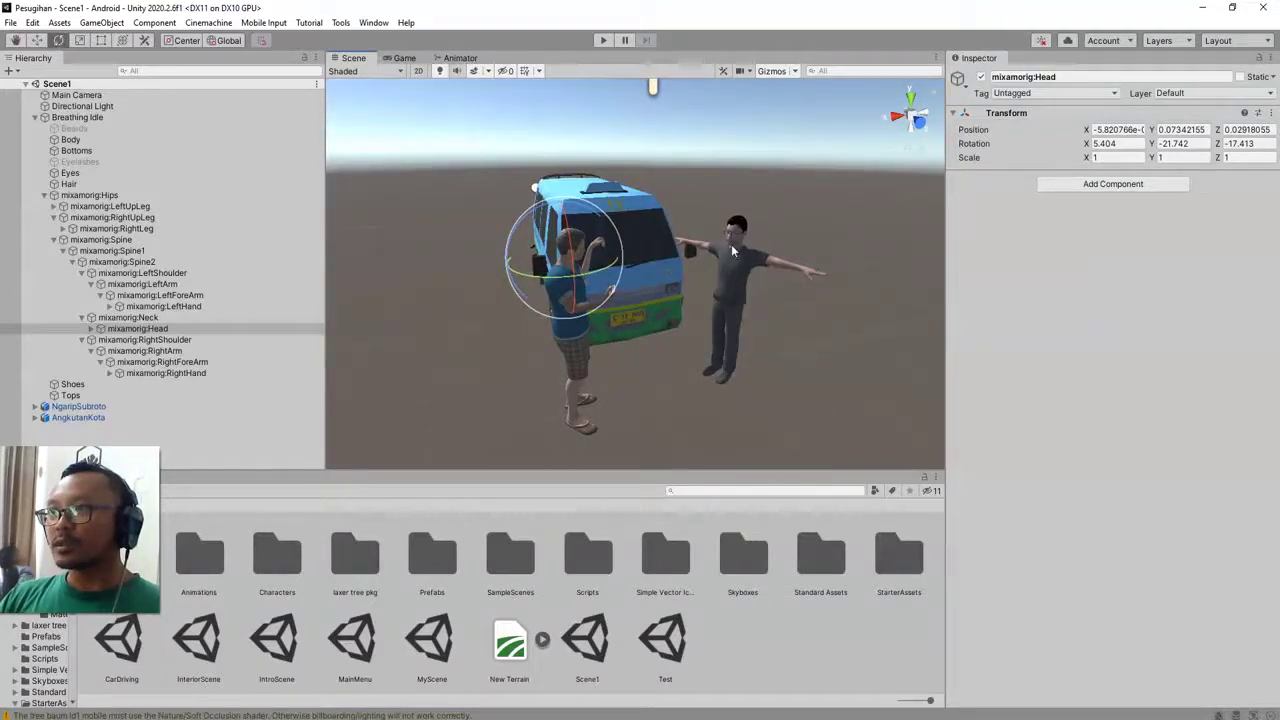
{"action": "left_click_drag", "start_coordinate": [677, 366], "coordinate": [469, 322], "text": "alt"}
{"action": "left_click_drag", "start_coordinate": [662, 333], "coordinate": [958, 233], "text": "alt"}
{"action": "left_click_drag", "start_coordinate": [614, 270], "coordinate": [601, 345], "text": "alt"}
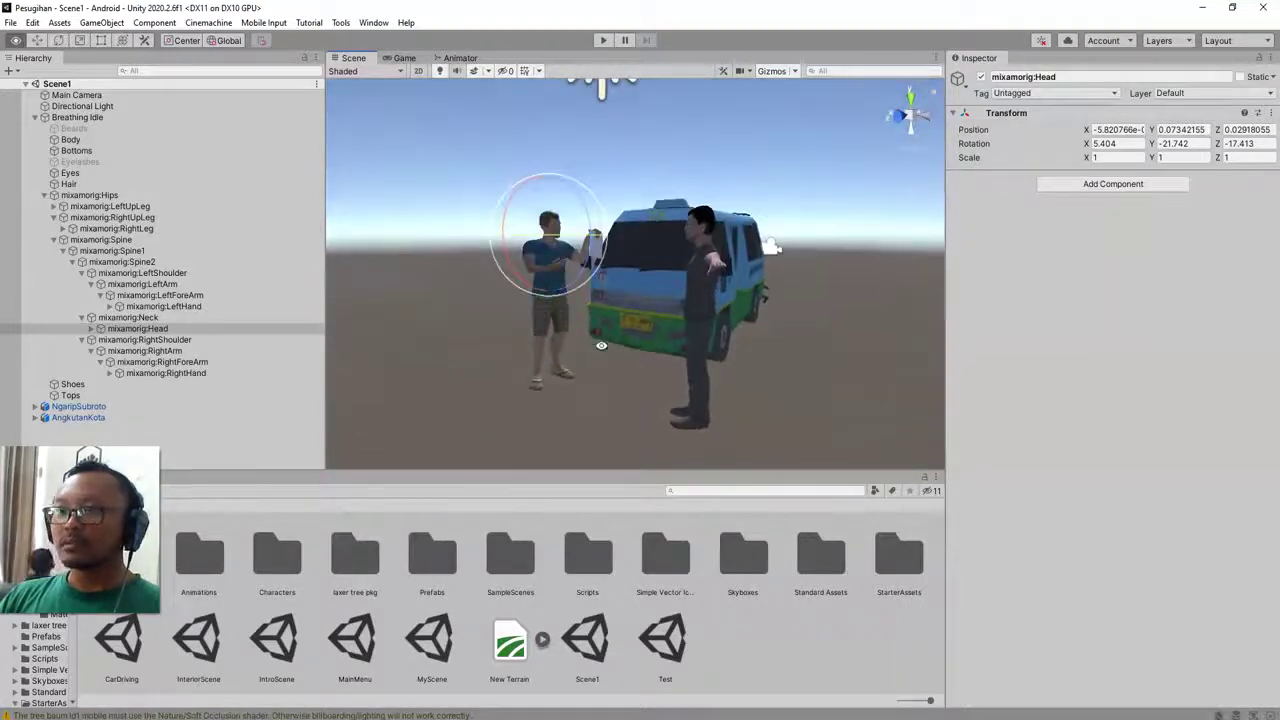